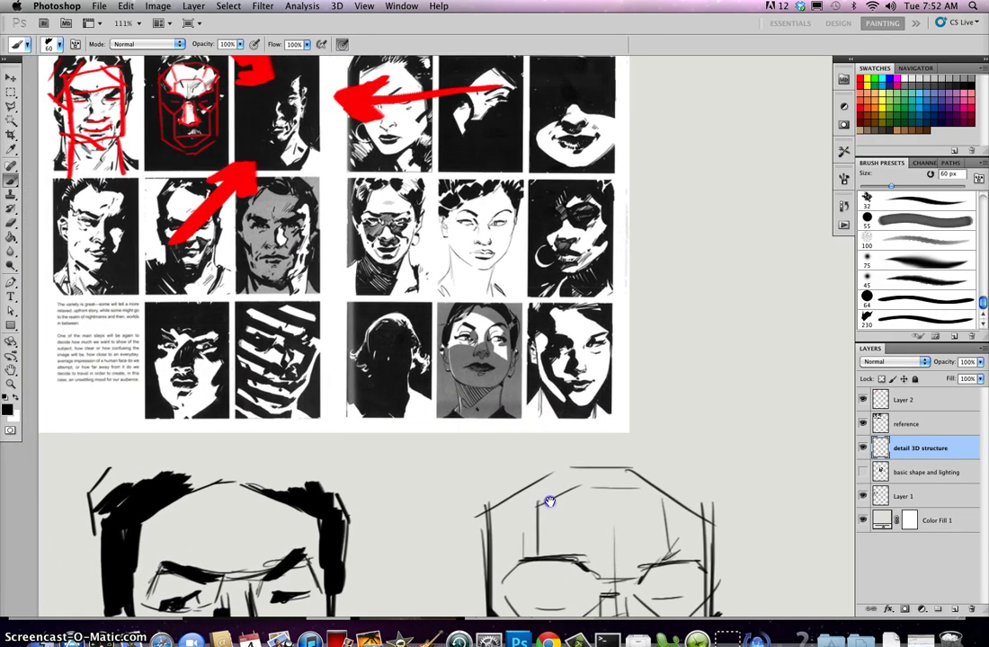
pyautogui.moveTo(500, 335); pyautogui.dragTo(448, 344)
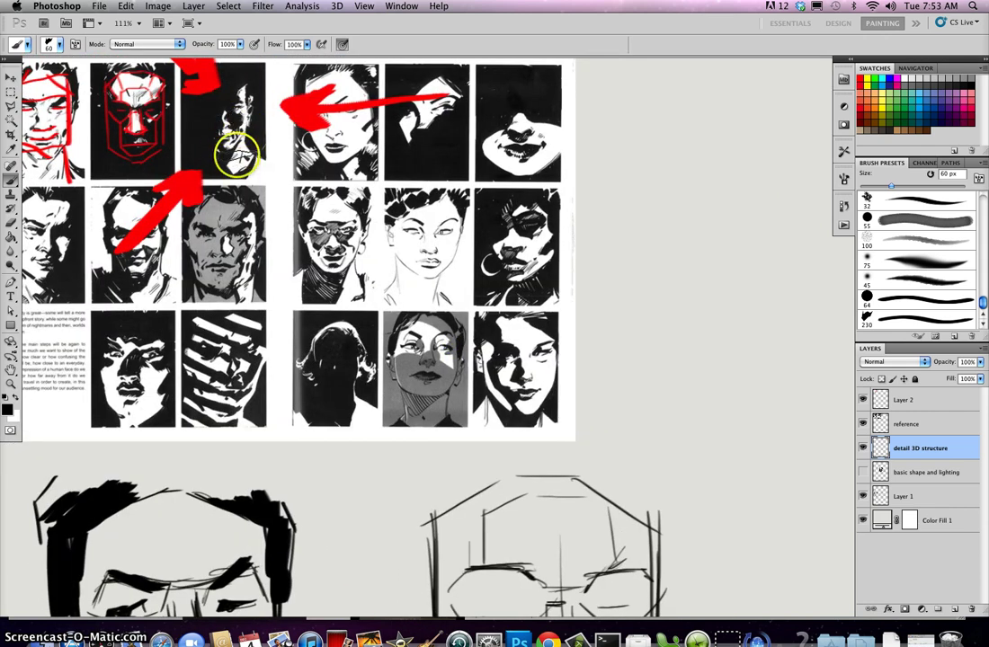
pyautogui.moveTo(457, 300); pyautogui.dragTo(442, 240)
pyautogui.hotkey('ctrl', 'shift', ']')
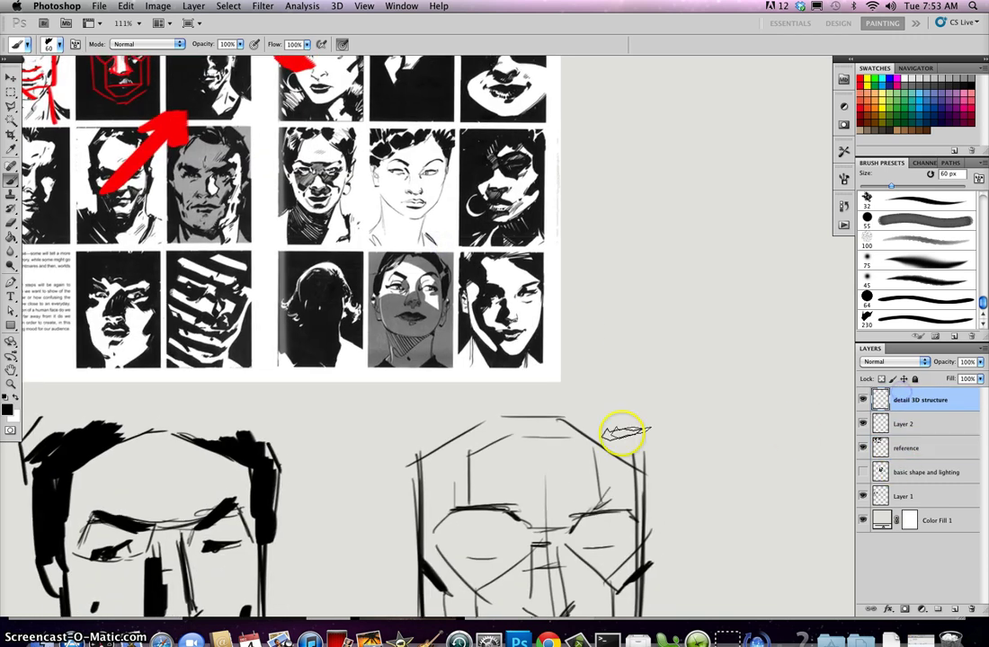
pyautogui.press('v')
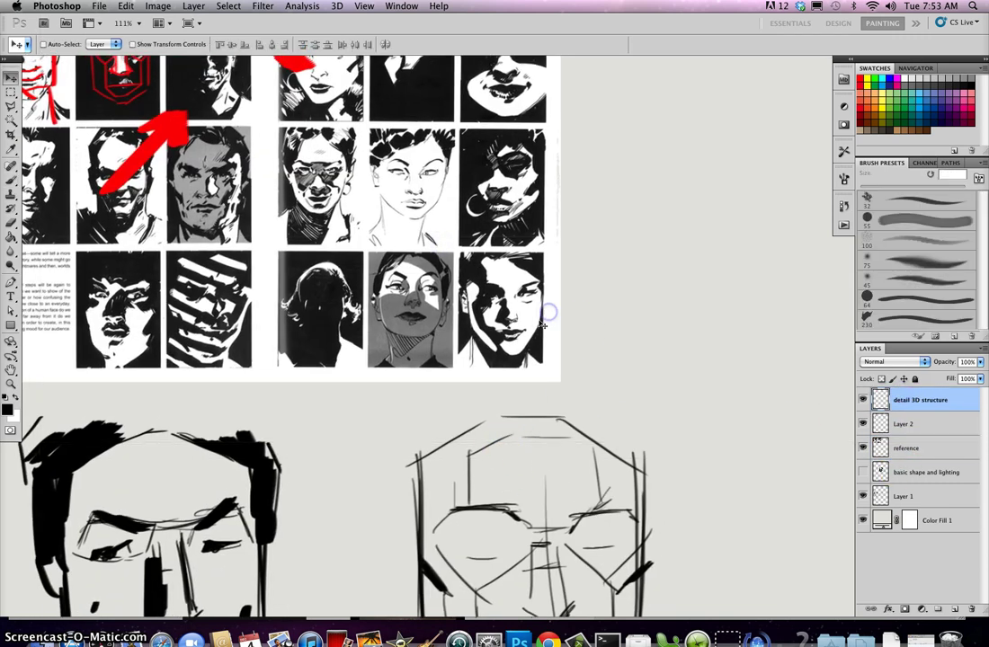
pyautogui.moveTo(610, 425); pyautogui.dragTo(565, 322)
pyautogui.moveTo(913, 400); pyautogui.dragTo(906, 478)
# Select the "basic shape and lighting" layer and make it visible
pyautogui.click(906, 478)
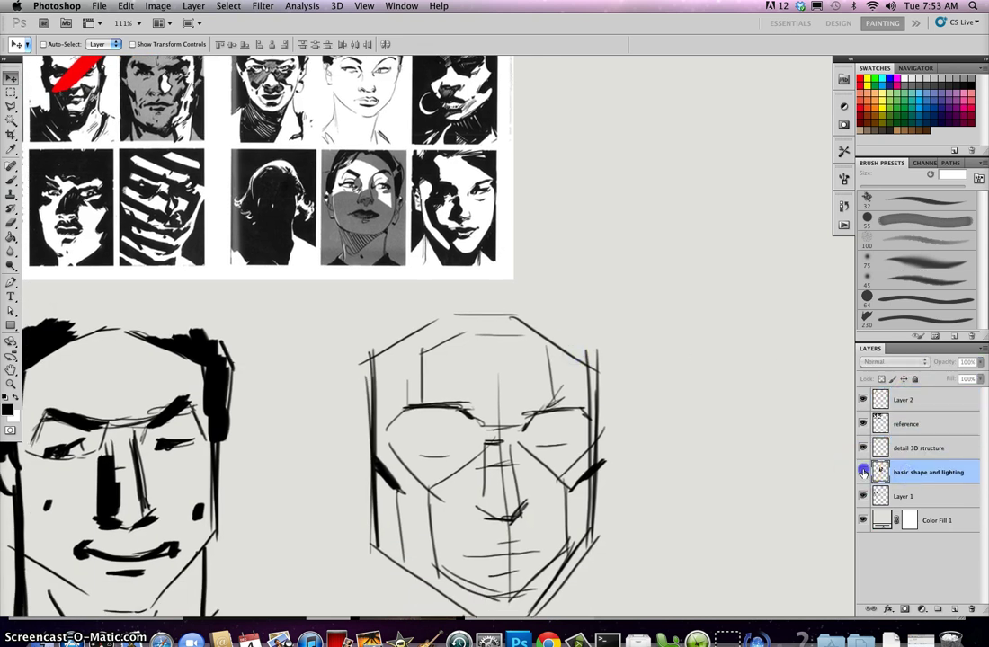
pyautogui.click(863, 472)
pyautogui.moveTo(650, 375); pyautogui.dragTo(456, 317)
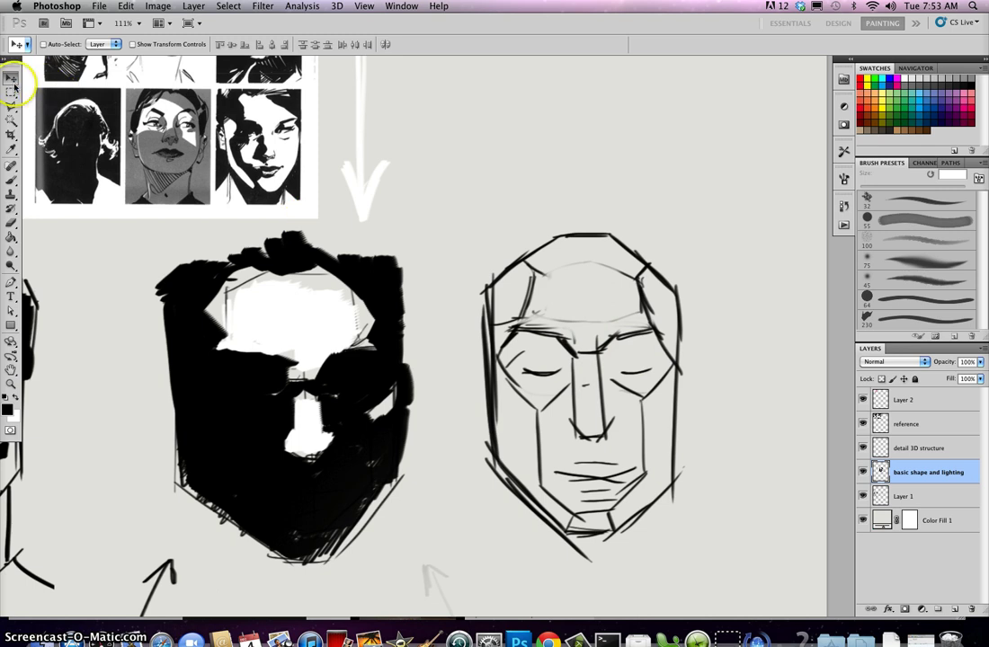
# Mask the "reference" layer with a rectangular selection so only the third portrait of its first row shows
pyautogui.click(12, 91)
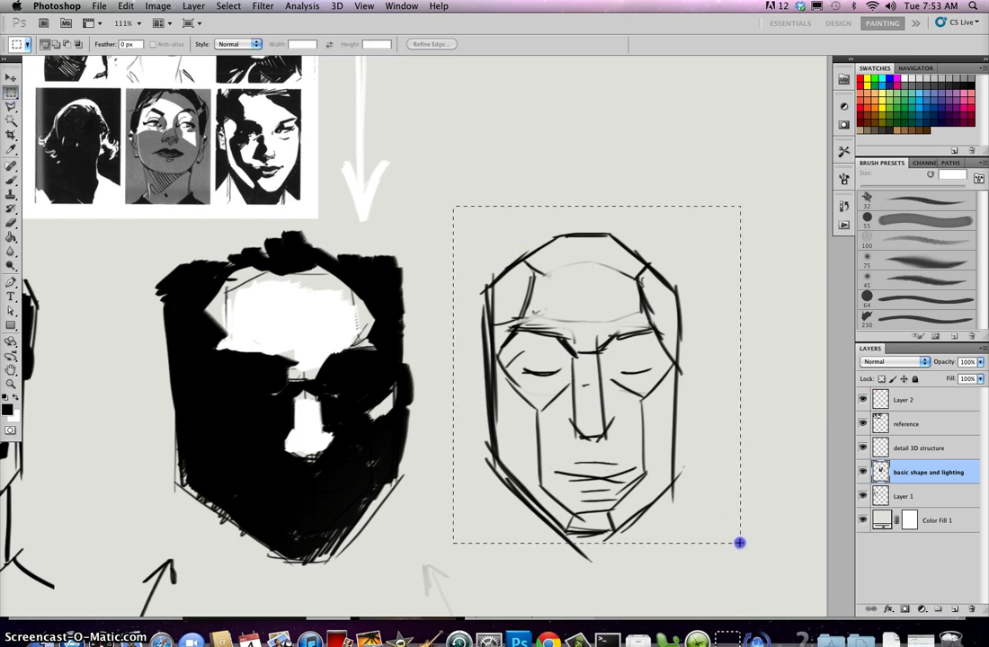
pyautogui.click(774, 450)
pyautogui.click(911, 424)
pyautogui.moveTo(368, 274); pyautogui.dragTo(678, 534)
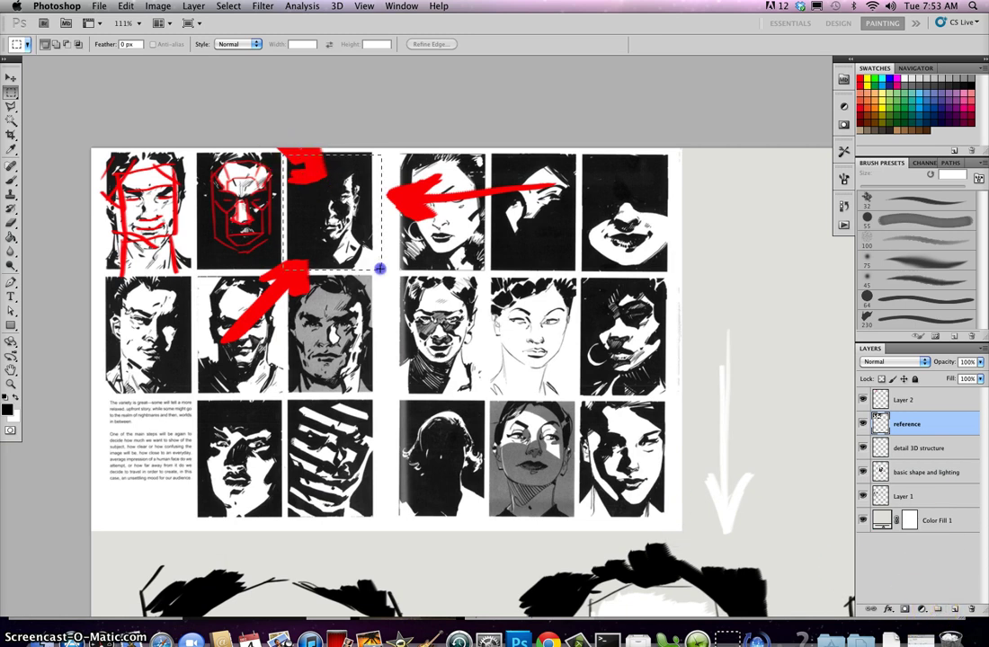
pyautogui.click(904, 610)
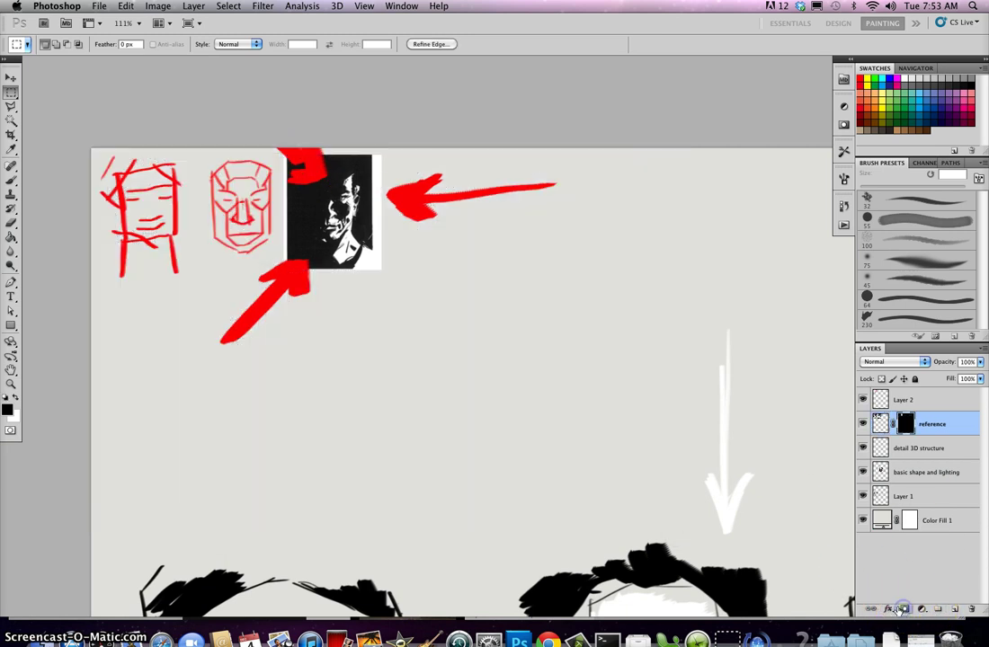
# Move the masked reference portrait beside the line-drawn head, just left of its forehead
pyautogui.click(11, 77)
pyautogui.moveTo(556, 359); pyautogui.dragTo(319, 192)
pyautogui.moveTo(132, 79); pyautogui.dragTo(382, 217)
pyautogui.moveTo(423, 257)
pyautogui.mouseDown()
pyautogui.moveTo(455, 257)
pyautogui.moveTo(388, 282)
pyautogui.mouseUp()
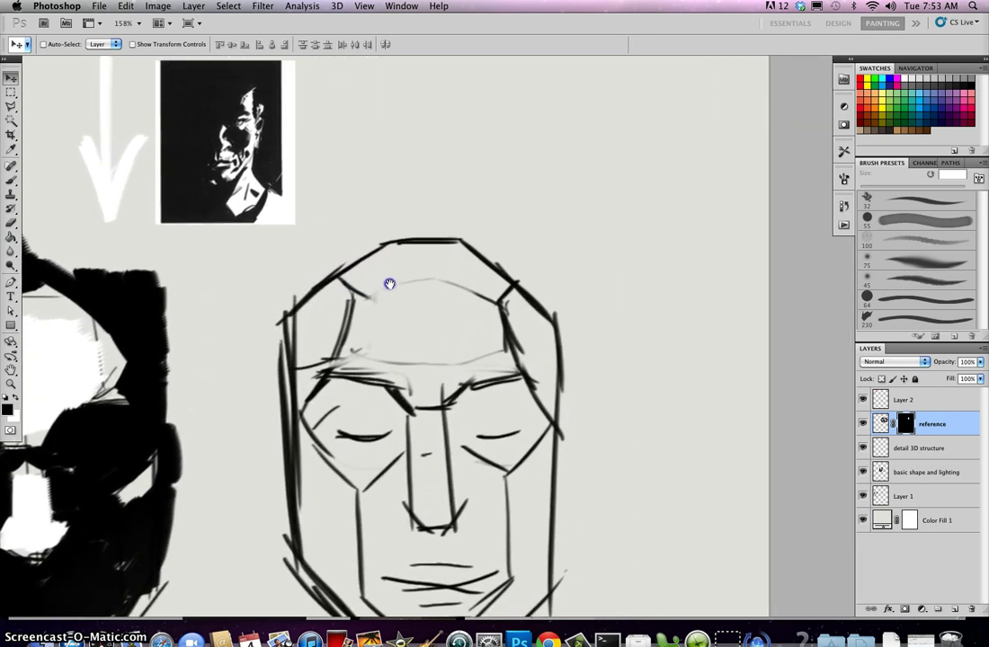
pyautogui.moveTo(224, 311); pyautogui.dragTo(203, 379)
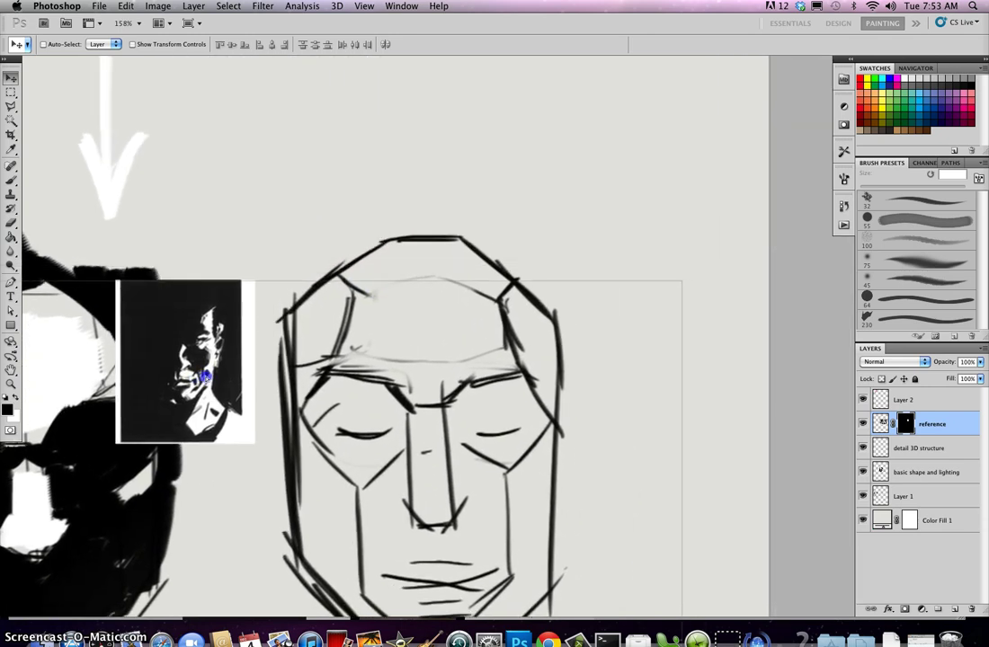
pyautogui.moveTo(441, 335); pyautogui.dragTo(436, 207)
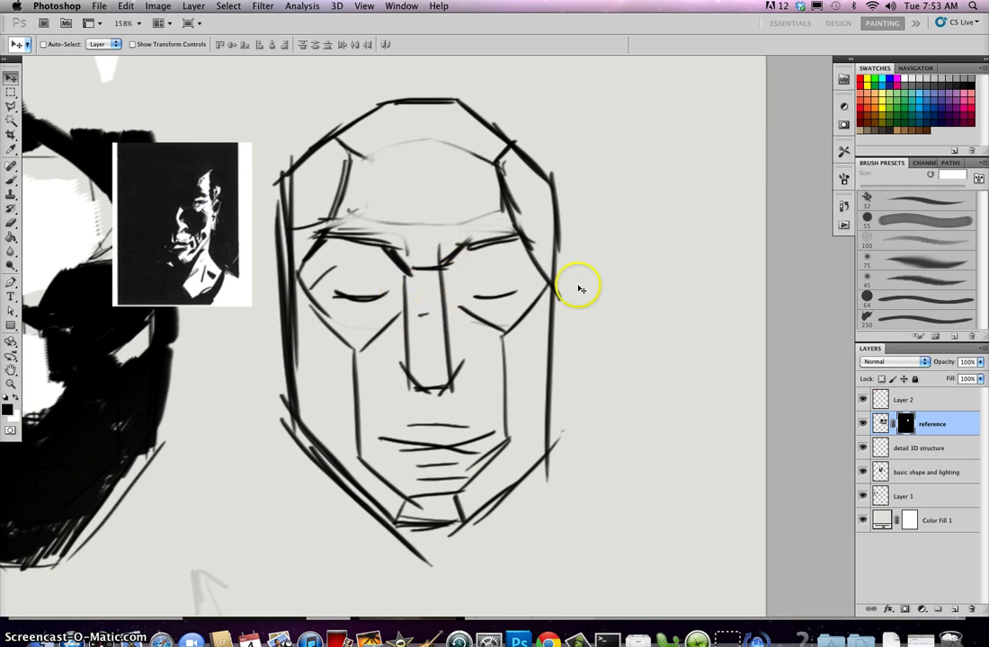
# Paint the left half and chin of the line-drawn head black with the 60 px brush on the "basic shape and lighting" layer
pyautogui.click(897, 474)
pyautogui.click(864, 474)
pyautogui.click(864, 474)
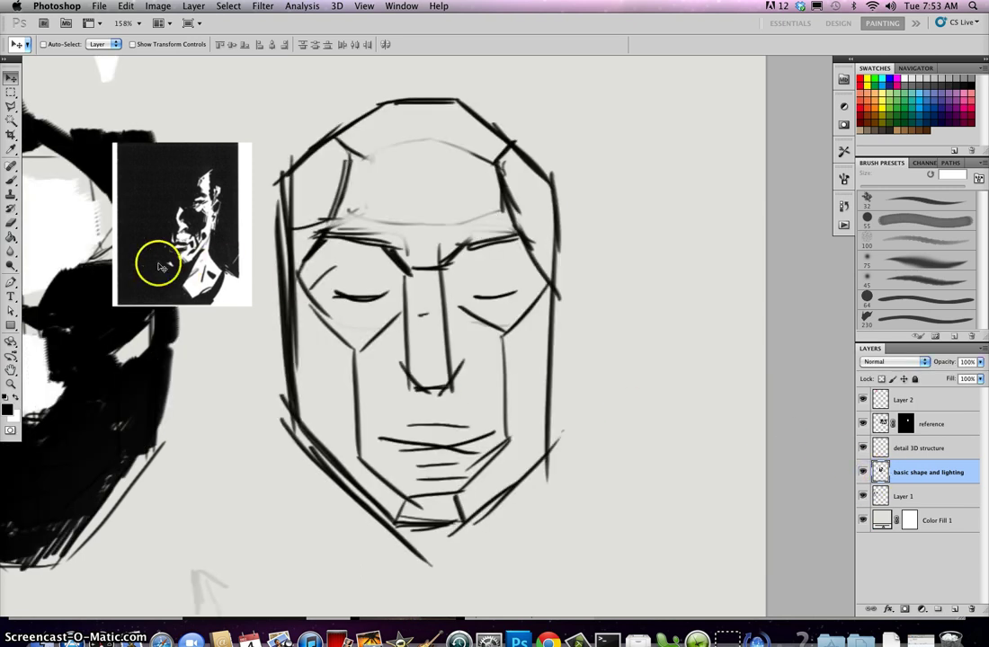
pyautogui.press('b')
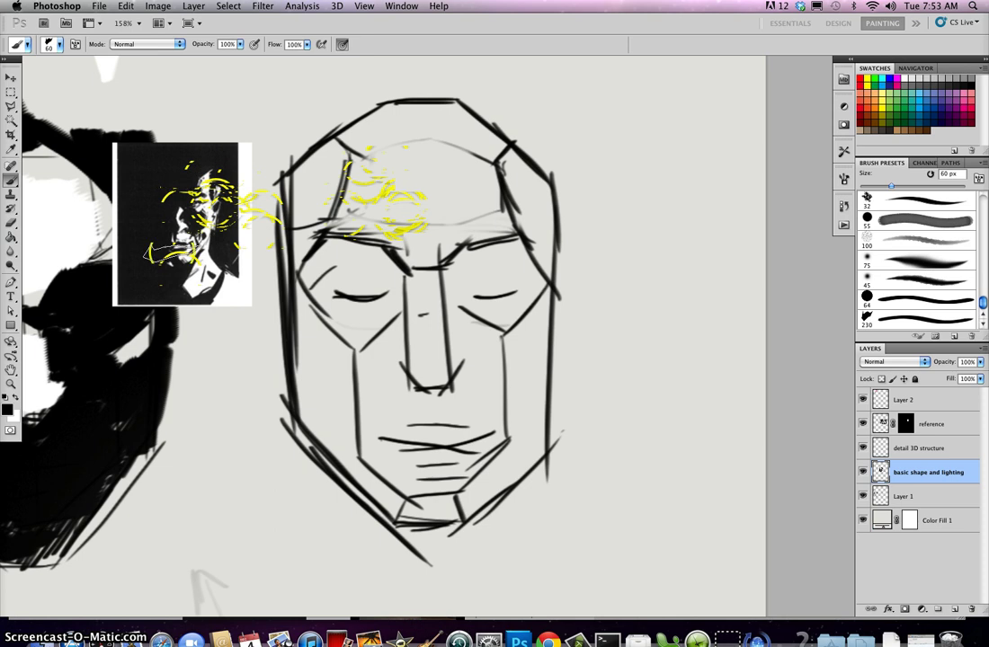
pyautogui.moveTo(148, 216)
pyautogui.mouseDown()
pyautogui.moveTo(176, 274)
pyautogui.moveTo(171, 205)
pyautogui.moveTo(157, 244)
pyautogui.moveTo(371, 189)
pyautogui.moveTo(375, 167)
pyautogui.moveTo(361, 308)
pyautogui.moveTo(336, 325)
pyautogui.moveTo(343, 202)
pyautogui.moveTo(371, 120)
pyautogui.moveTo(325, 185)
pyautogui.moveTo(335, 159)
pyautogui.moveTo(312, 170)
pyautogui.moveTo(300, 366)
pyautogui.moveTo(308, 418)
pyautogui.moveTo(344, 464)
pyautogui.moveTo(342, 435)
pyautogui.moveTo(381, 510)
pyautogui.moveTo(361, 297)
pyautogui.moveTo(371, 455)
pyautogui.moveTo(391, 497)
pyautogui.mouseUp()
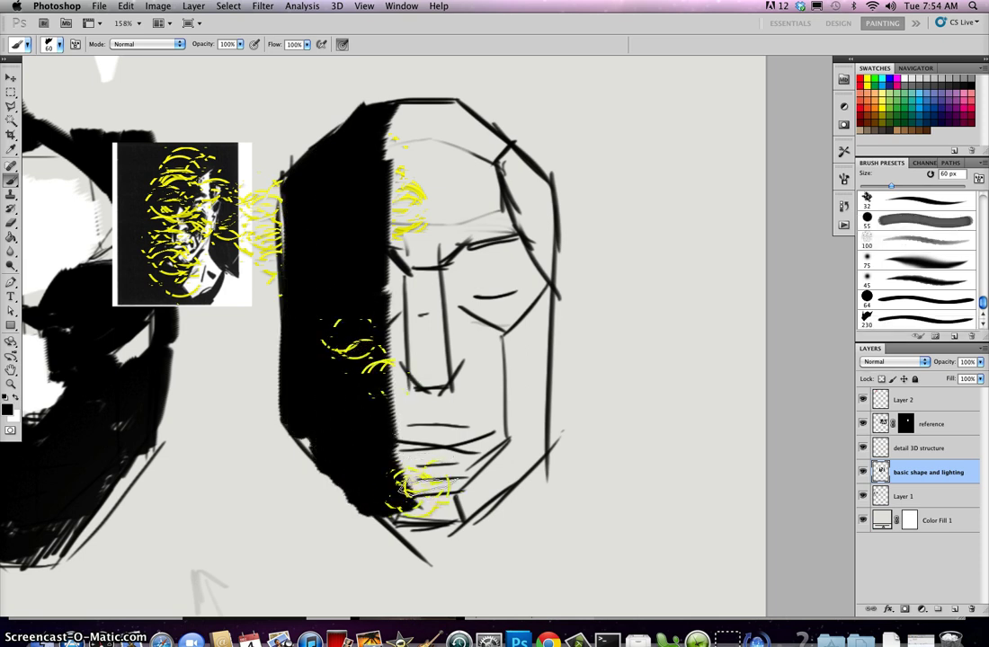
pyautogui.moveTo(401, 500)
pyautogui.mouseDown()
pyautogui.moveTo(431, 525)
pyautogui.moveTo(446, 503)
pyautogui.moveTo(435, 491)
pyautogui.moveTo(448, 514)
pyautogui.moveTo(452, 477)
pyautogui.mouseUp()
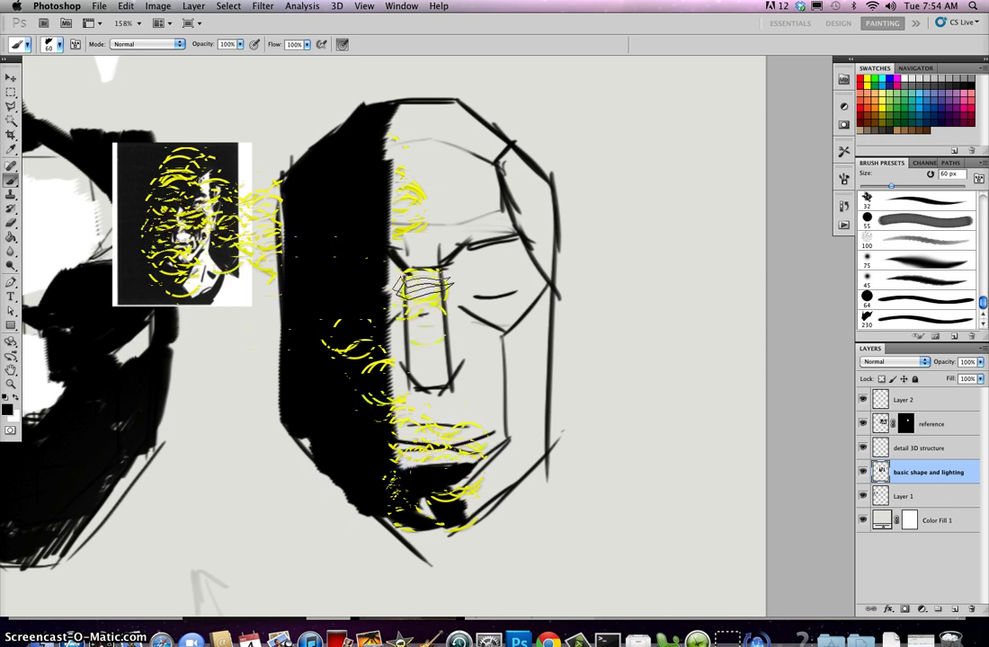
# Fill the nose's shadow plane and the upper forehead of the head with black, joining them to the dark half
pyautogui.moveTo(434, 271); pyautogui.dragTo(434, 360)
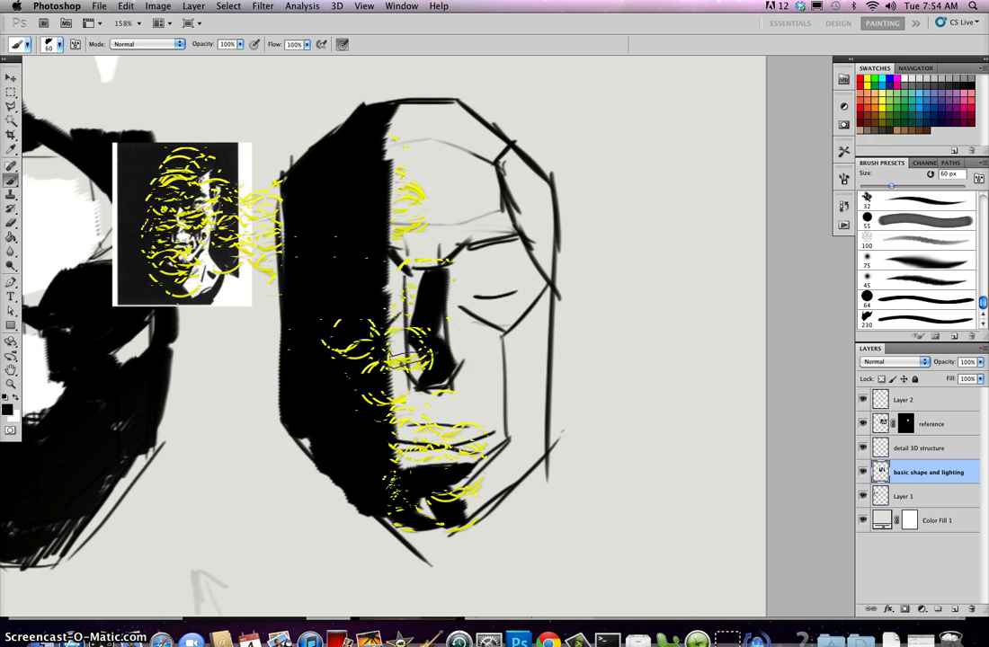
pyautogui.moveTo(427, 382)
pyautogui.mouseDown()
pyautogui.moveTo(408, 359)
pyautogui.moveTo(419, 374)
pyautogui.moveTo(410, 296)
pyautogui.moveTo(389, 268)
pyautogui.moveTo(398, 324)
pyautogui.mouseUp()
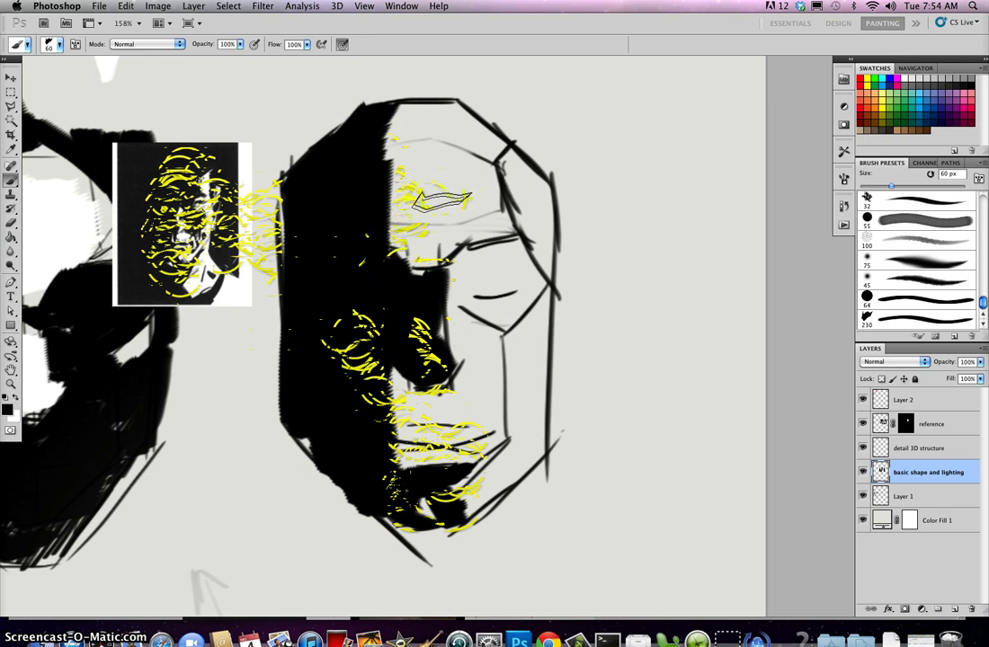
pyautogui.moveTo(492, 155)
pyautogui.mouseDown()
pyautogui.moveTo(387, 230)
pyautogui.moveTo(419, 142)
pyautogui.moveTo(385, 127)
pyautogui.moveTo(460, 115)
pyautogui.moveTo(472, 125)
pyautogui.mouseUp()
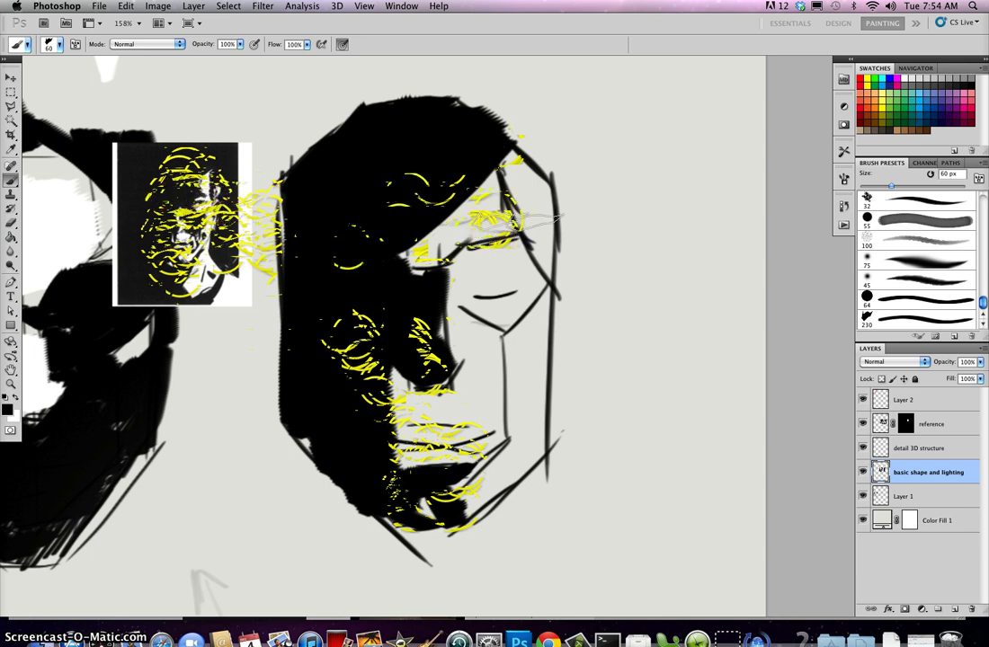
# Paint black shadows around the brow, temple and eye socket on the lit side, joining them to the nose
pyautogui.moveTo(532, 250)
pyautogui.mouseDown()
pyautogui.moveTo(522, 236)
pyautogui.moveTo(452, 247)
pyautogui.moveTo(434, 277)
pyautogui.mouseUp()
pyautogui.moveTo(534, 238)
pyautogui.mouseDown()
pyautogui.moveTo(478, 202)
pyautogui.moveTo(485, 169)
pyautogui.moveTo(469, 160)
pyautogui.moveTo(478, 226)
pyautogui.moveTo(416, 250)
pyautogui.moveTo(497, 222)
pyautogui.mouseUp()
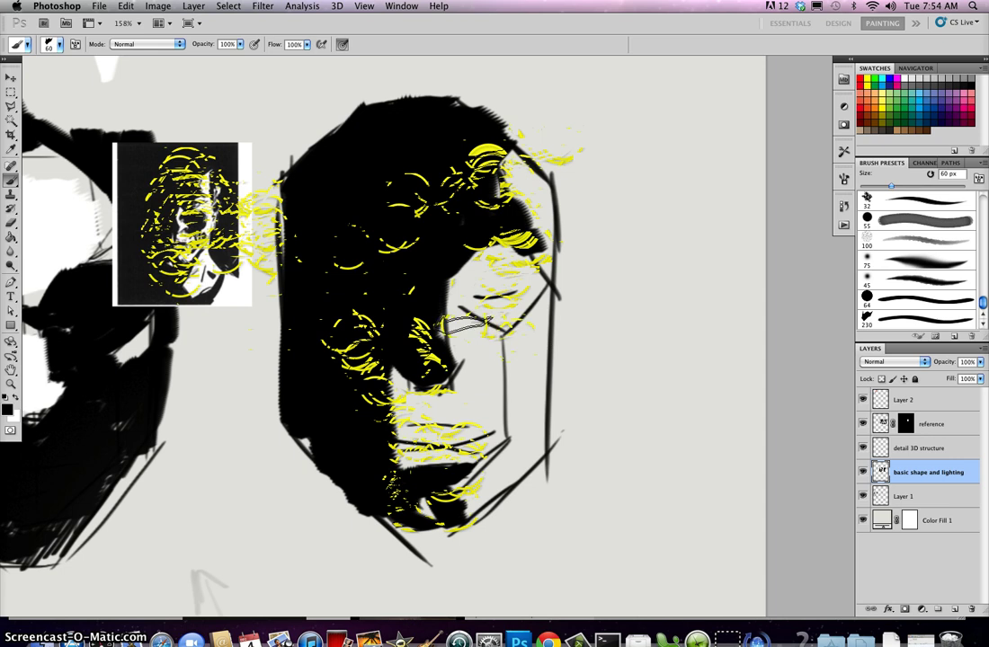
pyautogui.moveTo(472, 316)
pyautogui.mouseDown()
pyautogui.moveTo(501, 320)
pyautogui.moveTo(470, 335)
pyautogui.moveTo(494, 316)
pyautogui.moveTo(478, 321)
pyautogui.mouseUp()
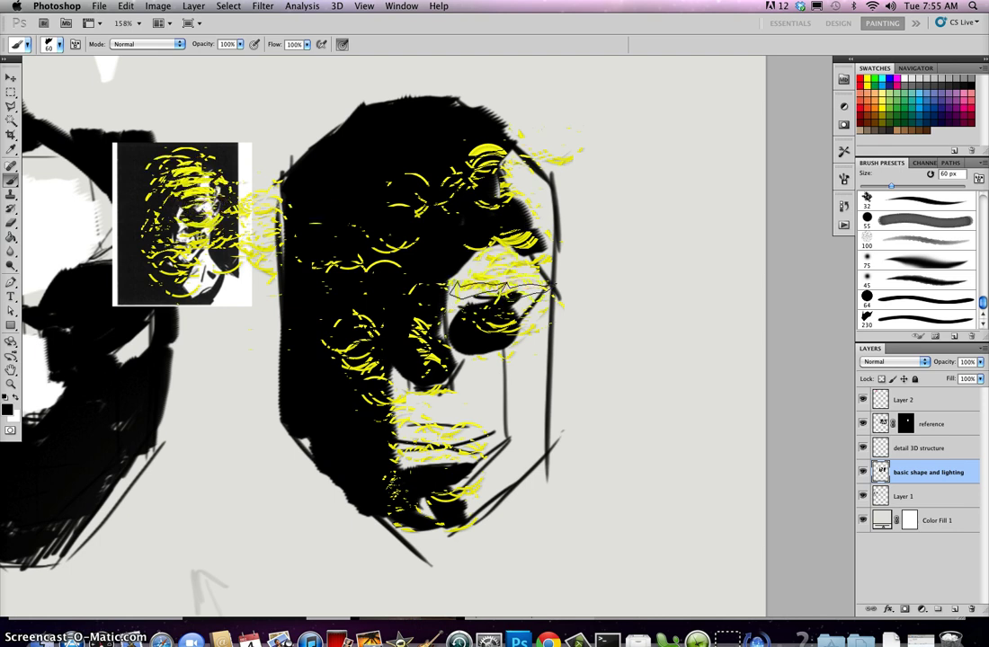
pyautogui.moveTo(494, 286); pyautogui.dragTo(486, 295)
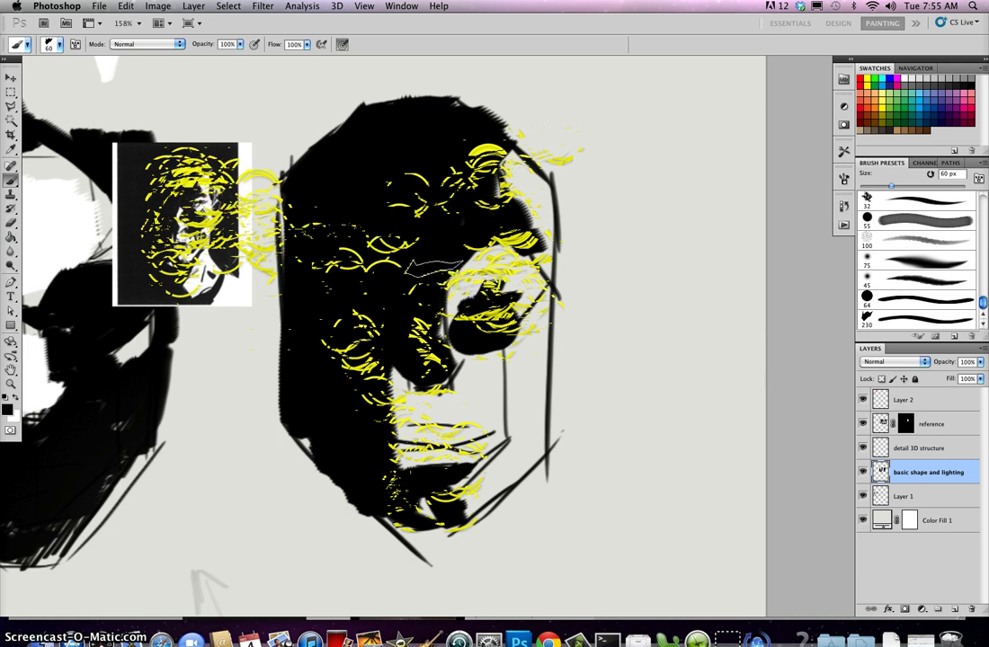
pyautogui.moveTo(507, 244); pyautogui.dragTo(489, 251)
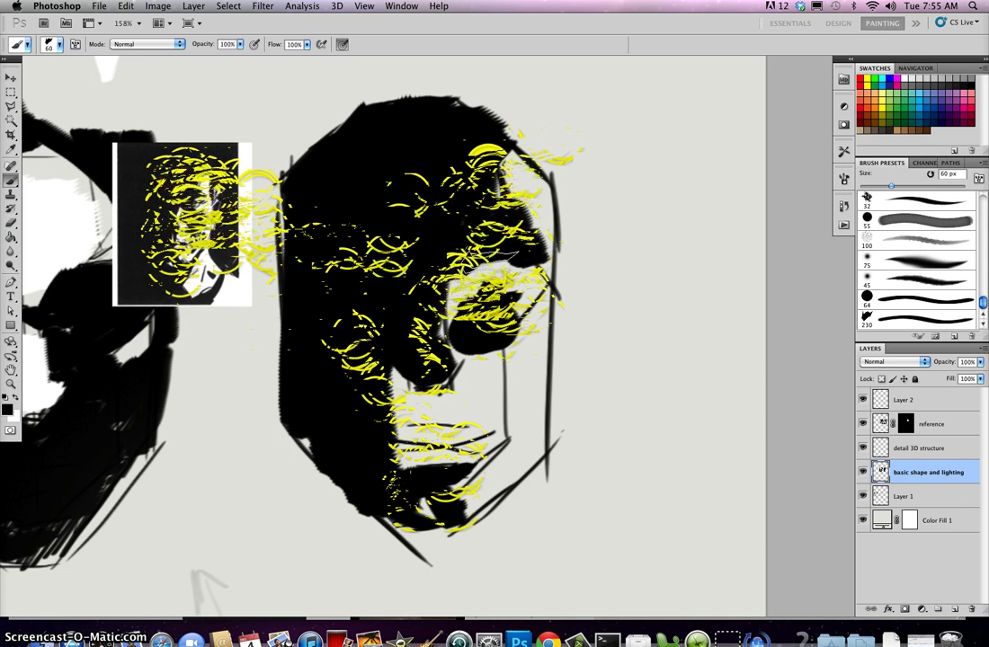
pyautogui.moveTo(456, 281)
pyautogui.mouseDown()
pyautogui.moveTo(457, 252)
pyautogui.moveTo(464, 315)
pyautogui.moveTo(466, 280)
pyautogui.mouseUp()
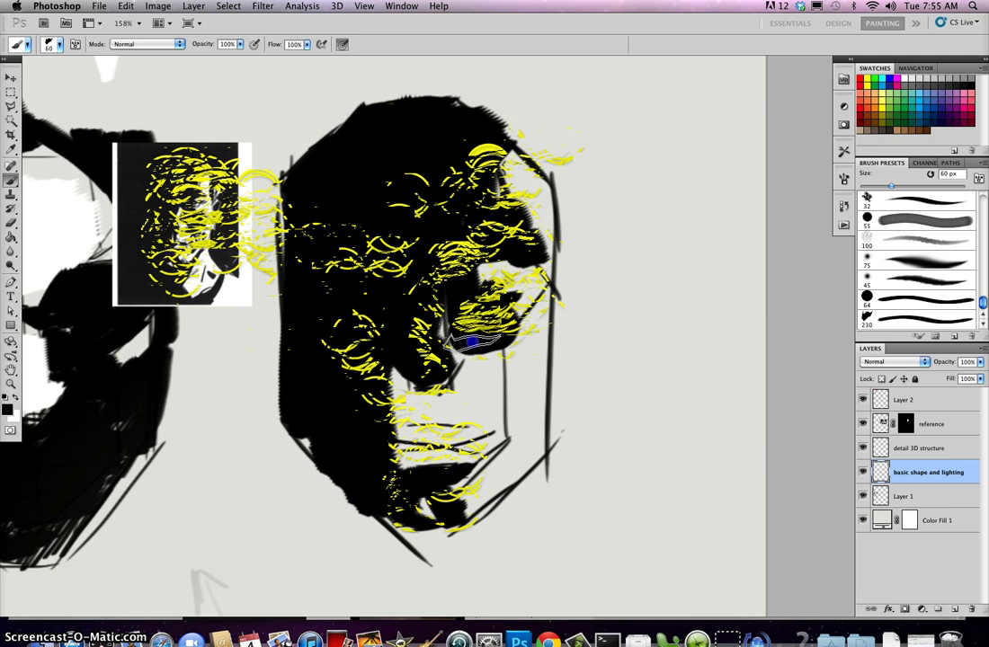
pyautogui.moveTo(457, 369)
pyautogui.mouseDown()
pyautogui.moveTo(506, 349)
pyautogui.moveTo(470, 360)
pyautogui.moveTo(463, 304)
pyautogui.mouseUp()
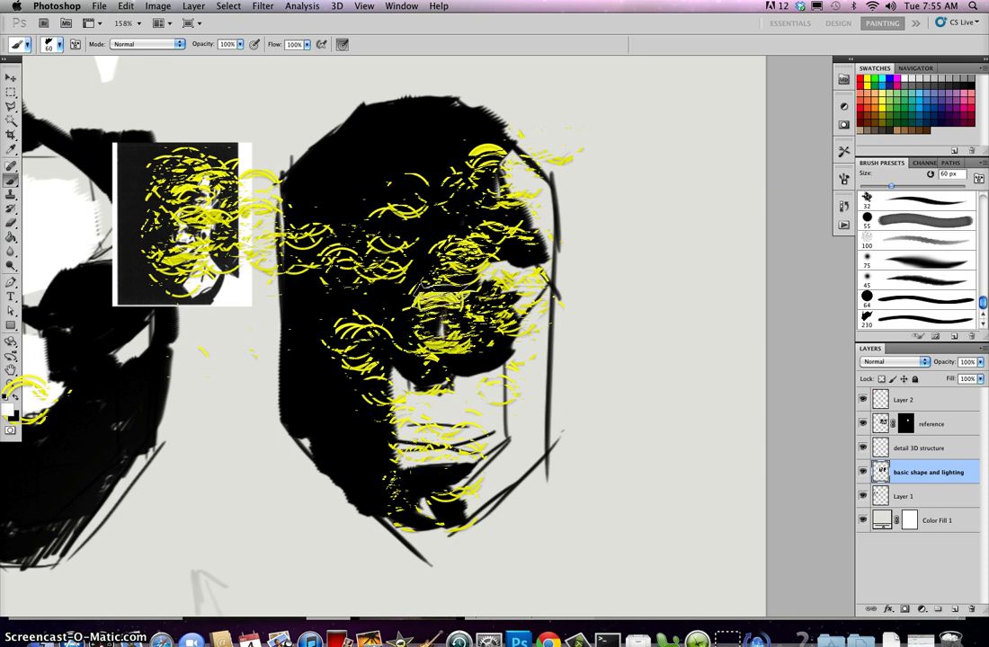
# Erase the black shadows and line work over the forehead, nose and eye on the lit side of the face
pyautogui.press('e')
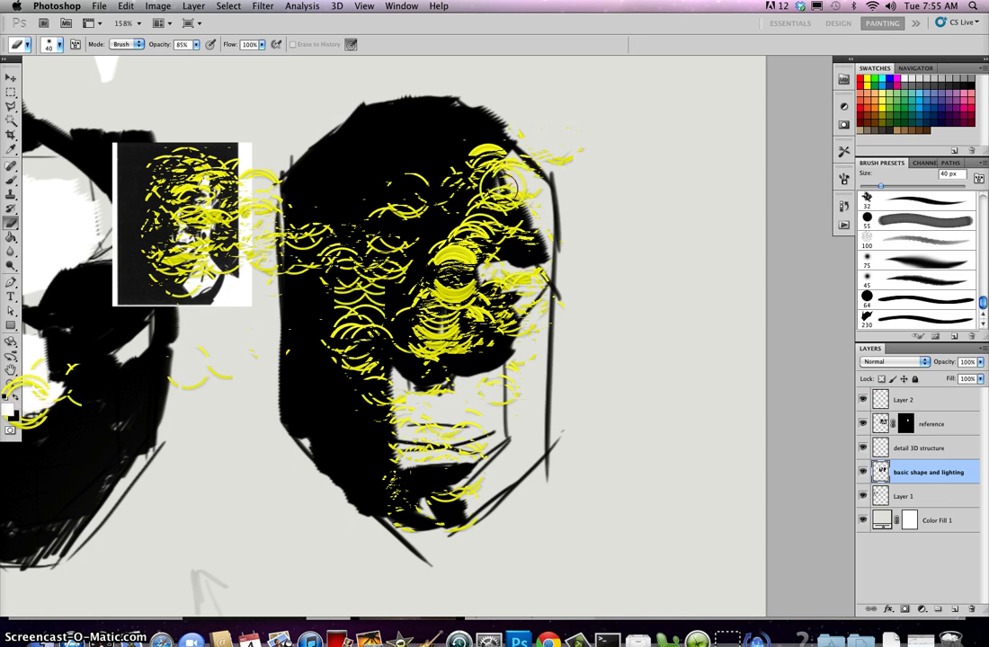
pyautogui.moveTo(469, 243)
pyautogui.mouseDown()
pyautogui.moveTo(436, 326)
pyautogui.moveTo(419, 338)
pyautogui.moveTo(456, 276)
pyautogui.mouseUp()
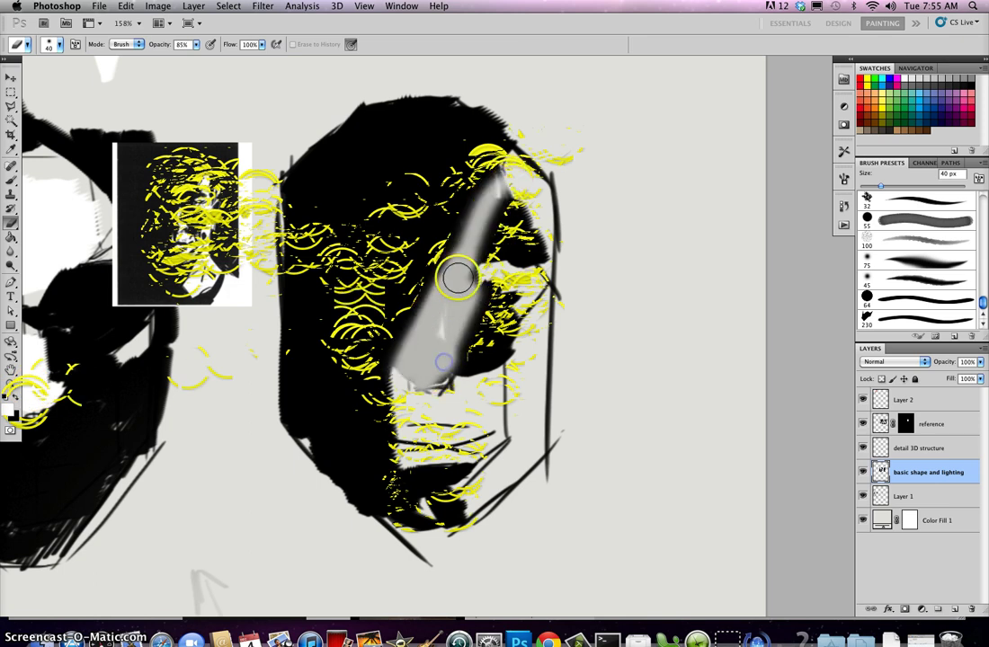
pyautogui.rightClick(459, 284)
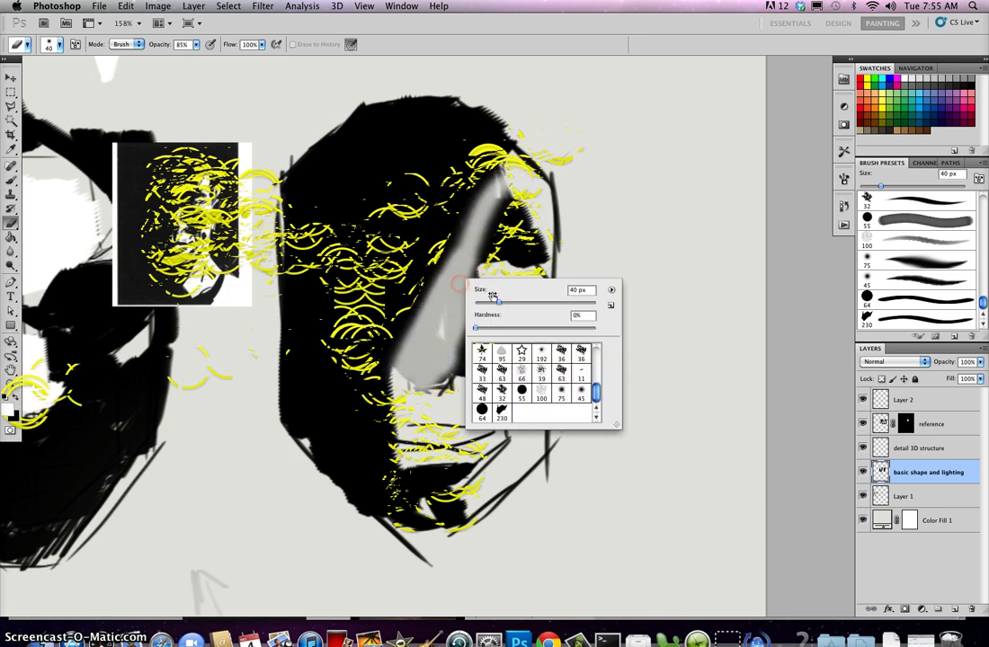
pyautogui.click(263, 46)
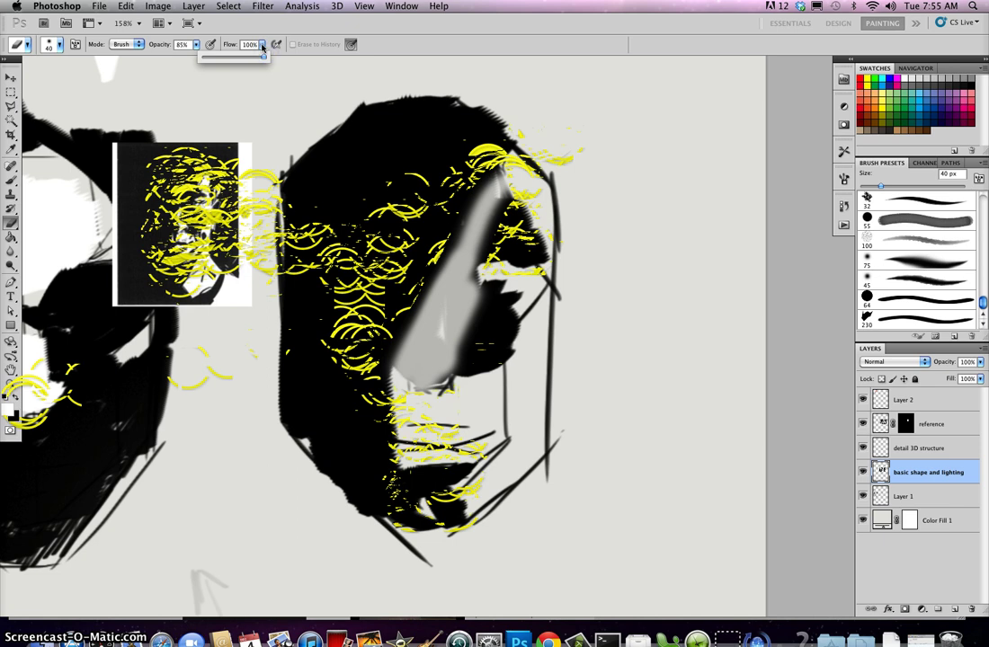
pyautogui.click(263, 57)
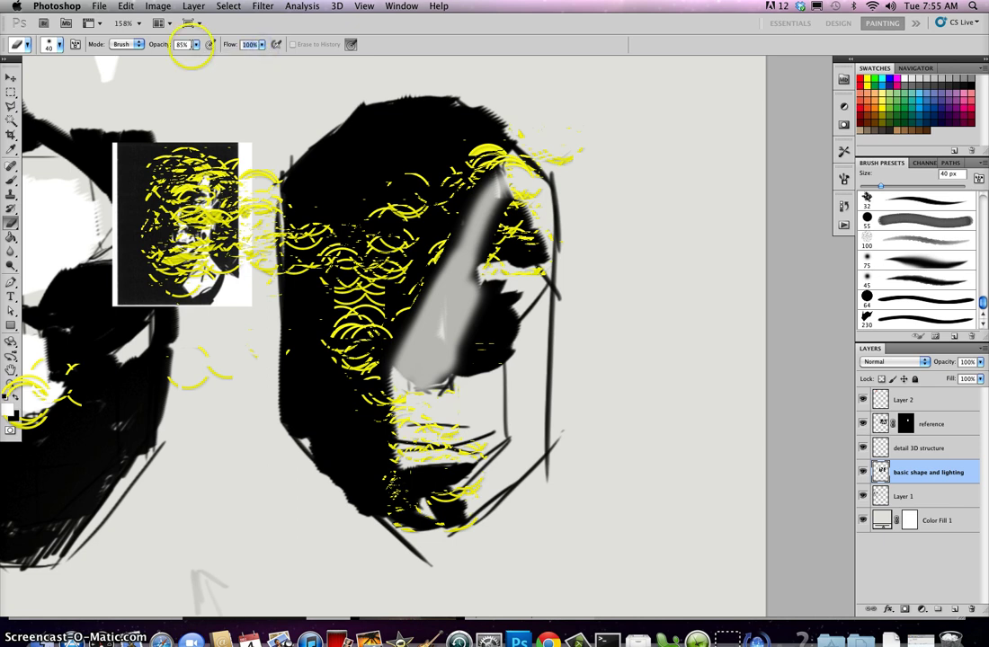
pyautogui.click(196, 45)
pyautogui.moveTo(496, 156)
pyautogui.mouseDown()
pyautogui.moveTo(412, 337)
pyautogui.moveTo(432, 250)
pyautogui.moveTo(411, 377)
pyautogui.moveTo(431, 397)
pyautogui.moveTo(469, 314)
pyautogui.moveTo(495, 296)
pyautogui.moveTo(507, 248)
pyautogui.moveTo(517, 259)
pyautogui.moveTo(521, 341)
pyautogui.moveTo(529, 190)
pyautogui.moveTo(495, 241)
pyautogui.moveTo(504, 171)
pyautogui.mouseUp()
# Draw the black vertical centre line of the face with the 11 px brush, plus short guide marks for the nose bridge and eye
pyautogui.press('b')
pyautogui.rightClick(436, 314)
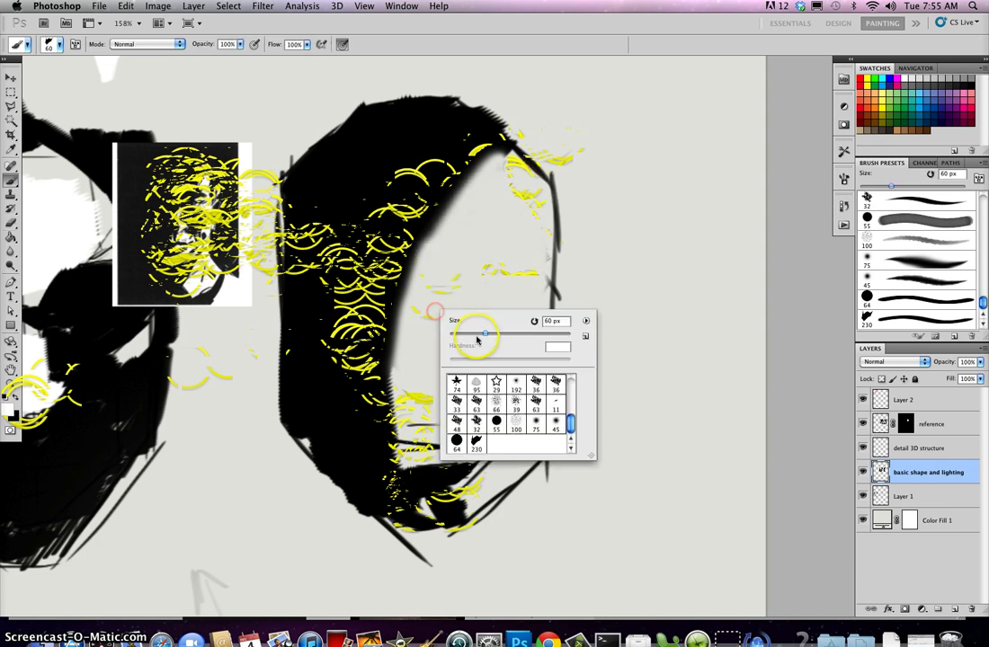
pyautogui.press('Return')
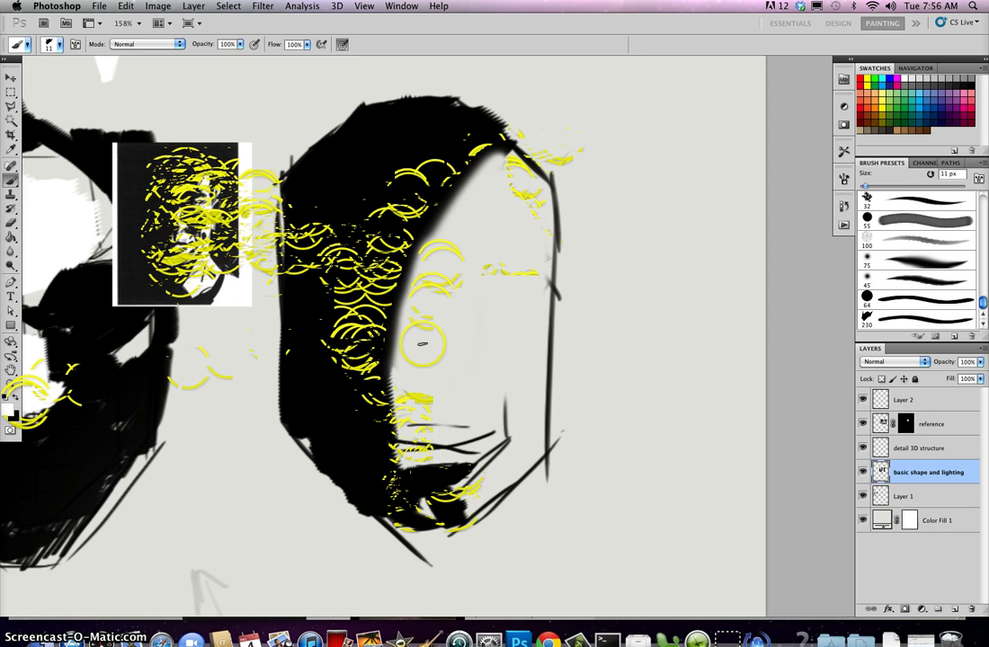
pyautogui.moveTo(425, 207); pyautogui.dragTo(427, 464)
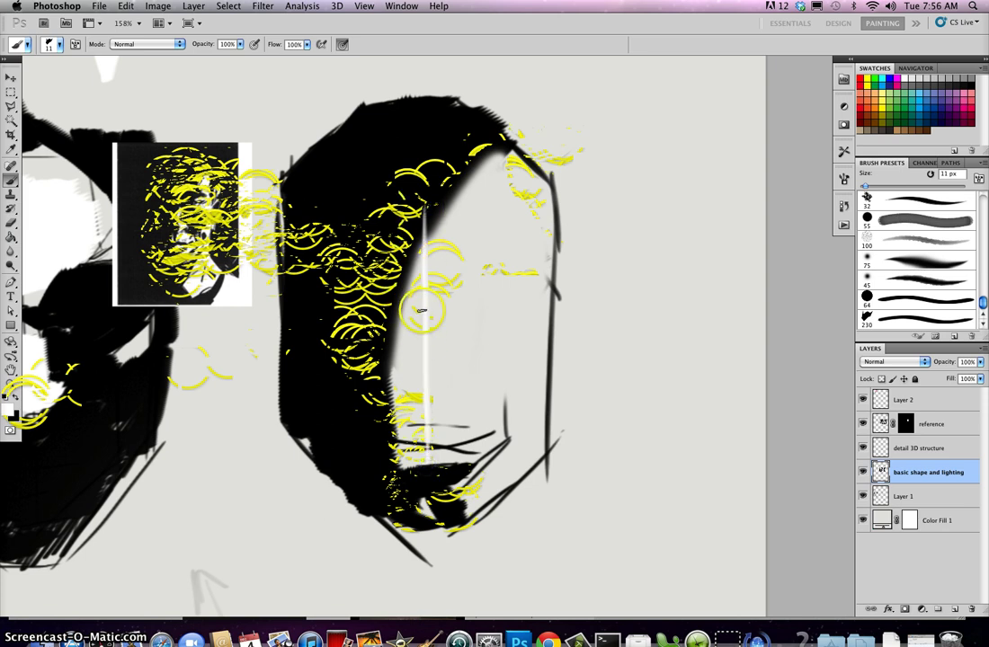
pyautogui.press('super+z')
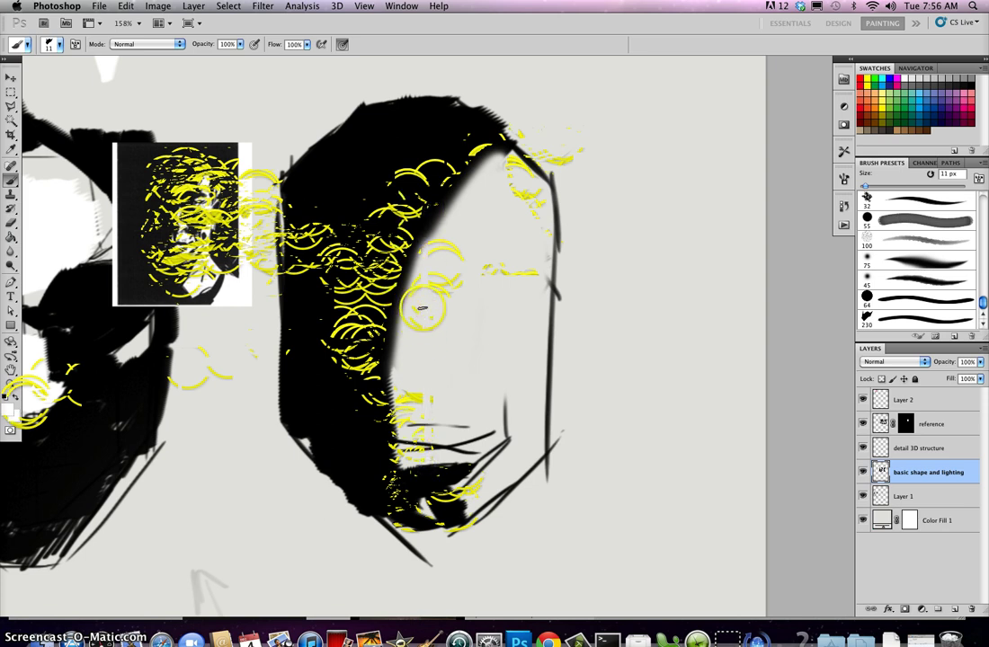
pyautogui.moveTo(425, 231); pyautogui.dragTo(423, 463)
pyautogui.moveTo(417, 255)
pyautogui.mouseDown()
pyautogui.moveTo(424, 454)
pyautogui.moveTo(422, 420)
pyautogui.mouseUp()
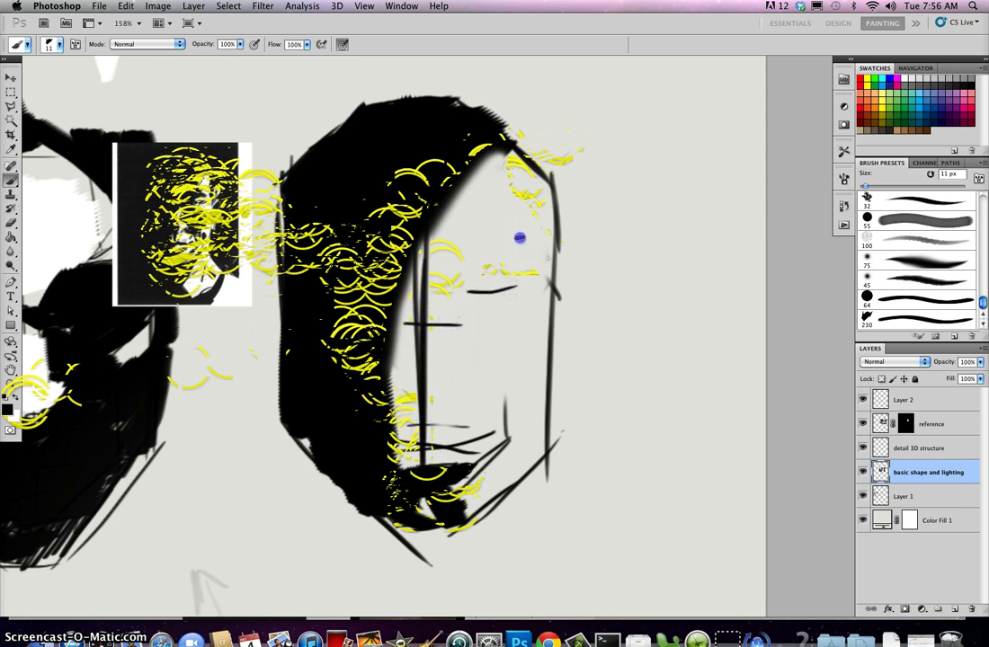
# Sketch the side of the nose, mouth, cheekbone planes, eye socket and temple line on the lit side of the face
pyautogui.click(437, 293)
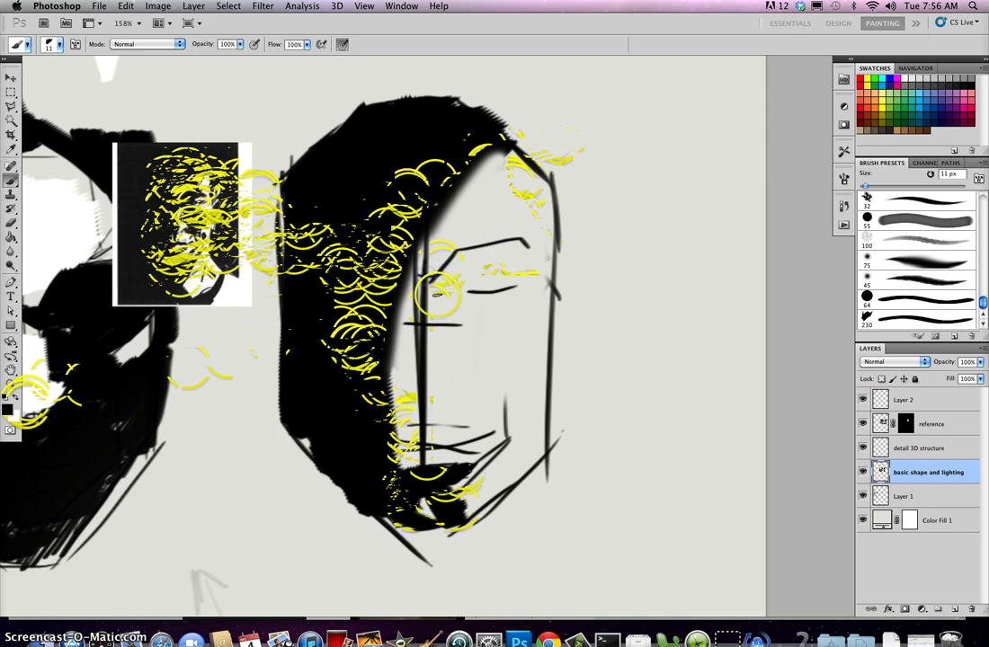
pyautogui.moveTo(396, 428)
pyautogui.mouseDown()
pyautogui.moveTo(468, 413)
pyautogui.moveTo(399, 423)
pyautogui.moveTo(476, 438)
pyautogui.mouseUp()
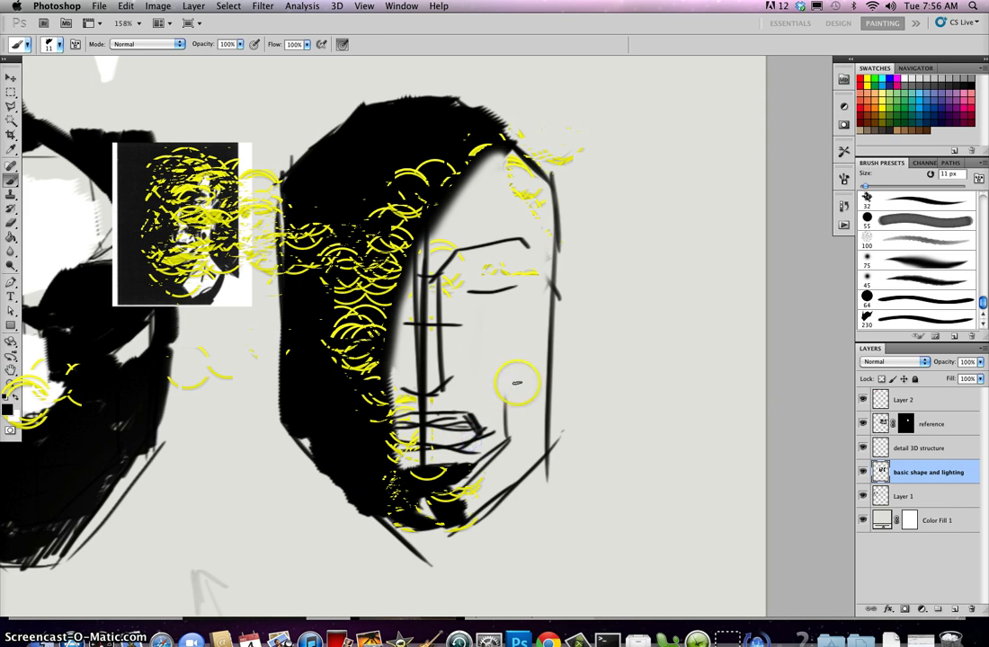
pyautogui.moveTo(546, 299); pyautogui.dragTo(502, 360)
pyautogui.moveTo(456, 315); pyautogui.dragTo(500, 361)
pyautogui.moveTo(452, 288)
pyautogui.mouseDown()
pyautogui.moveTo(470, 275)
pyautogui.moveTo(510, 274)
pyautogui.moveTo(490, 267)
pyautogui.mouseUp()
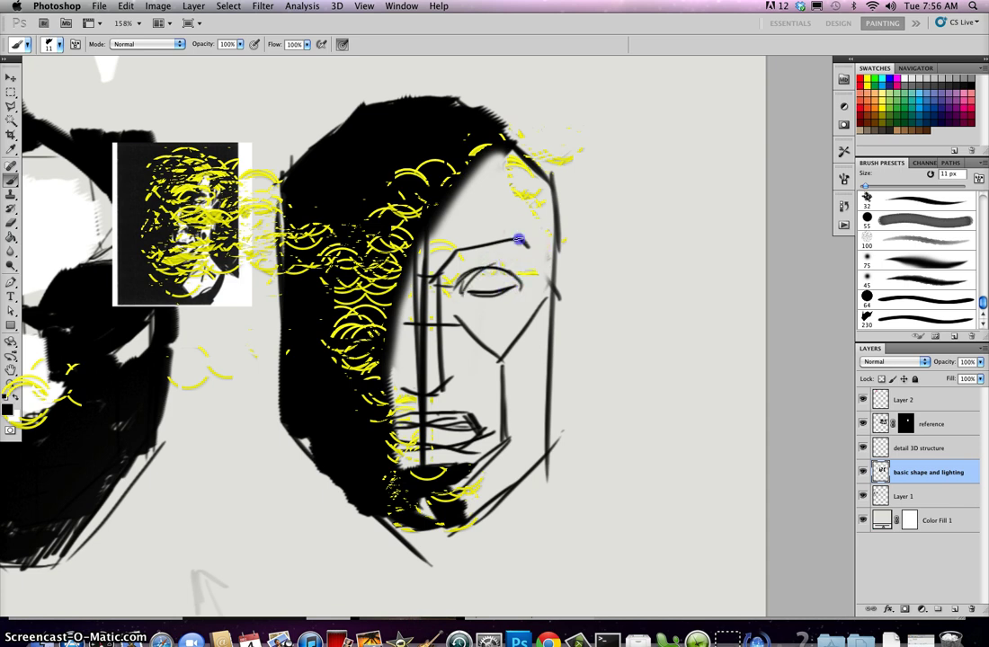
pyautogui.moveTo(518, 168); pyautogui.dragTo(517, 245)
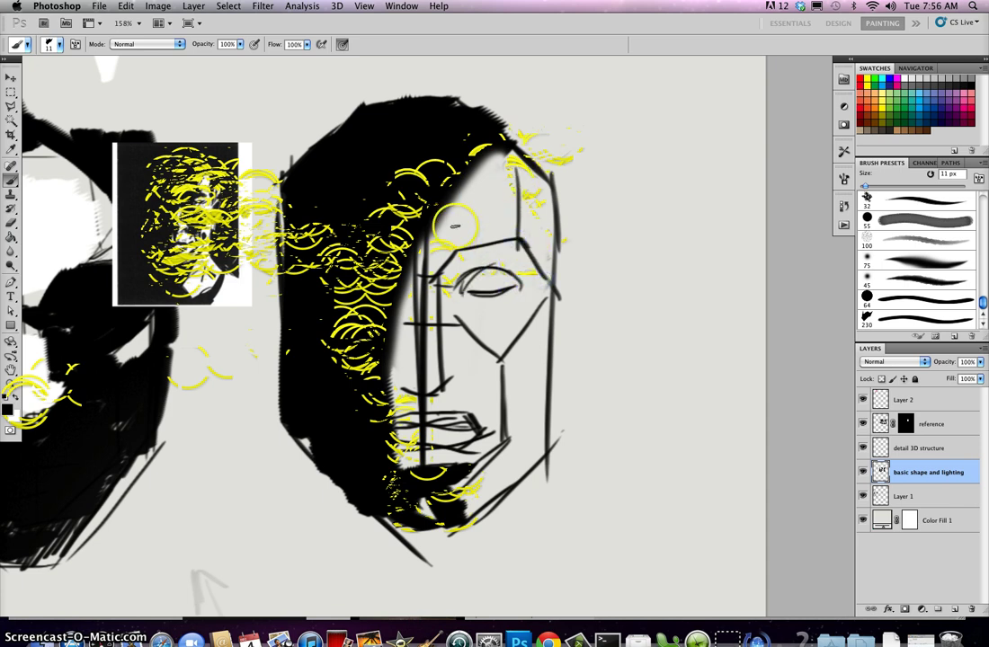
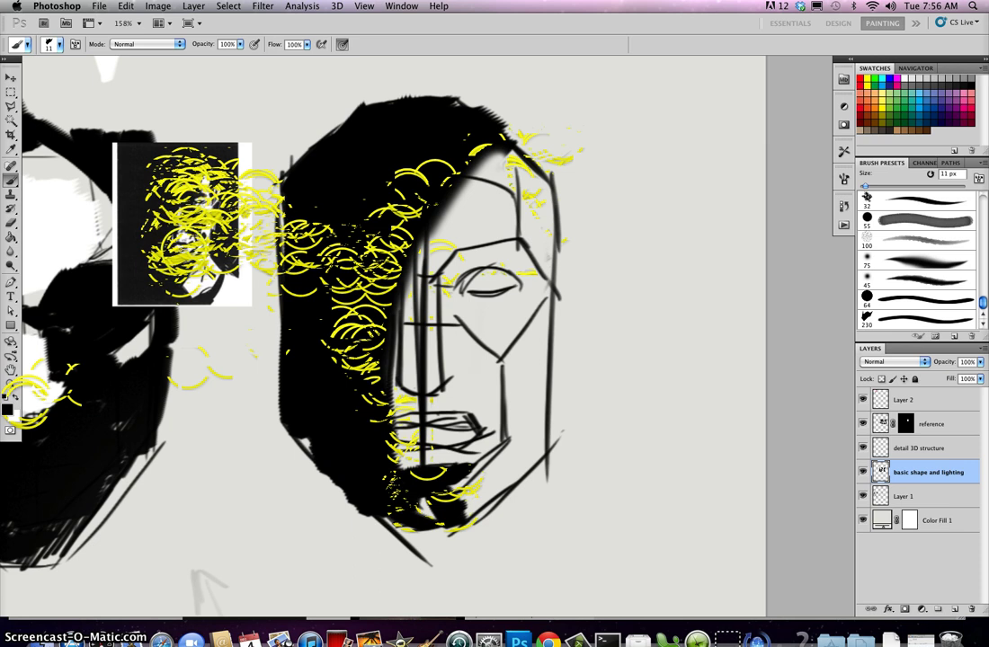
# Fill the nose's shadow side with black, outline its lit edge and nostril, and erase the stray inner line
pyautogui.moveTo(441, 275)
pyautogui.mouseDown()
pyautogui.moveTo(419, 343)
pyautogui.moveTo(426, 353)
pyautogui.moveTo(421, 334)
pyautogui.moveTo(429, 378)
pyautogui.moveTo(416, 390)
pyautogui.moveTo(415, 314)
pyautogui.mouseUp()
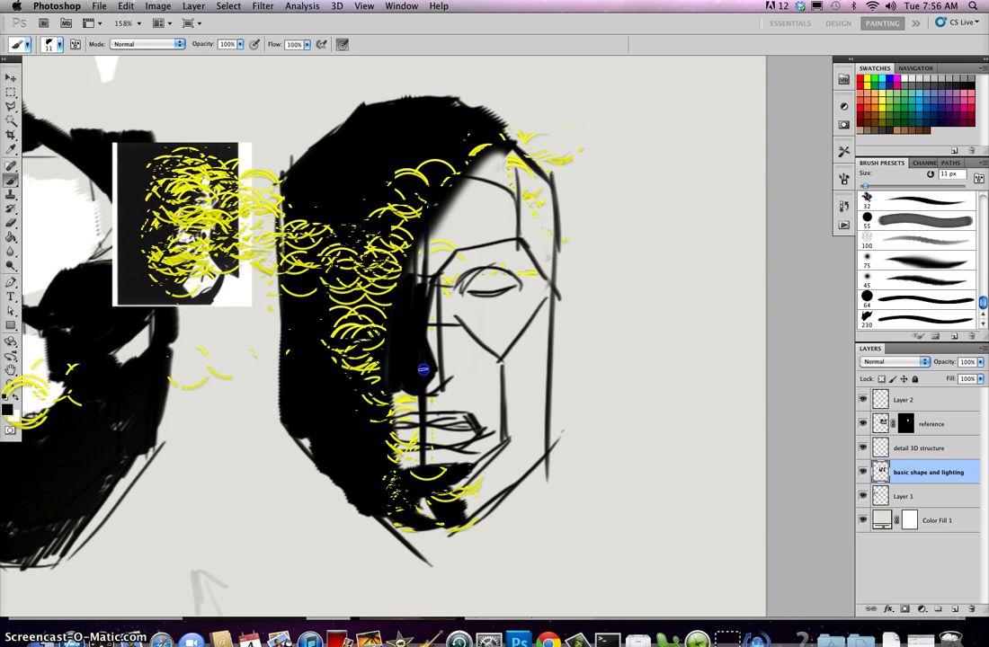
pyautogui.click(451, 303)
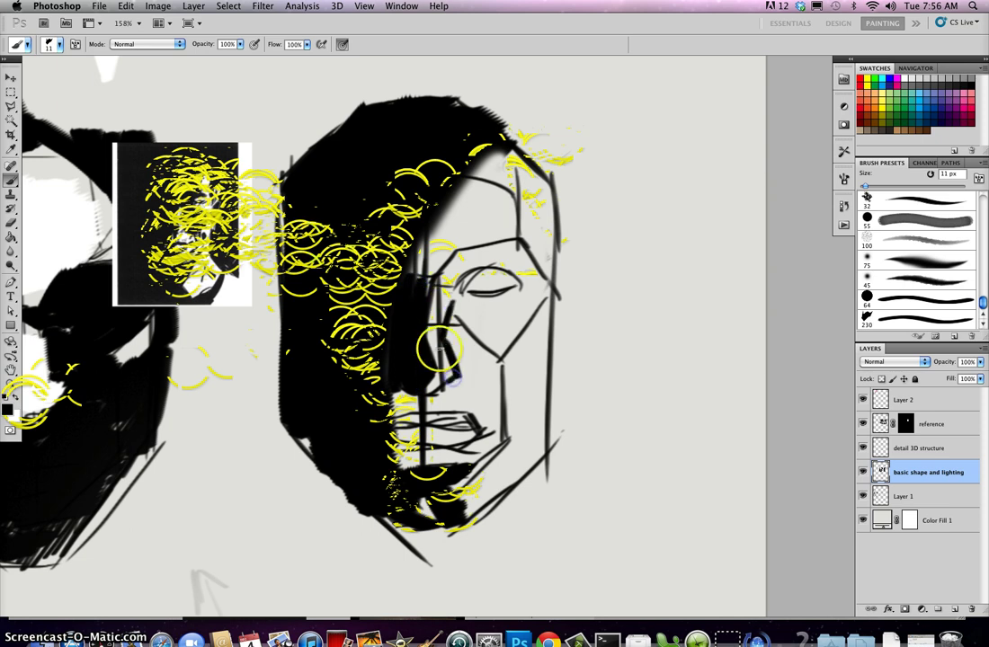
pyautogui.press('e')
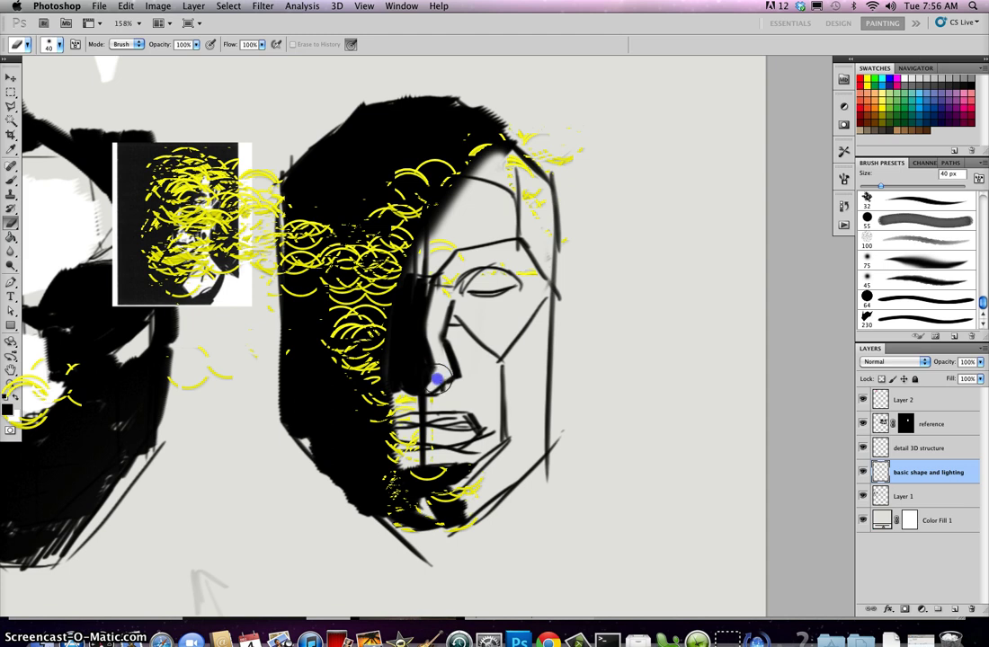
pyautogui.press('b')
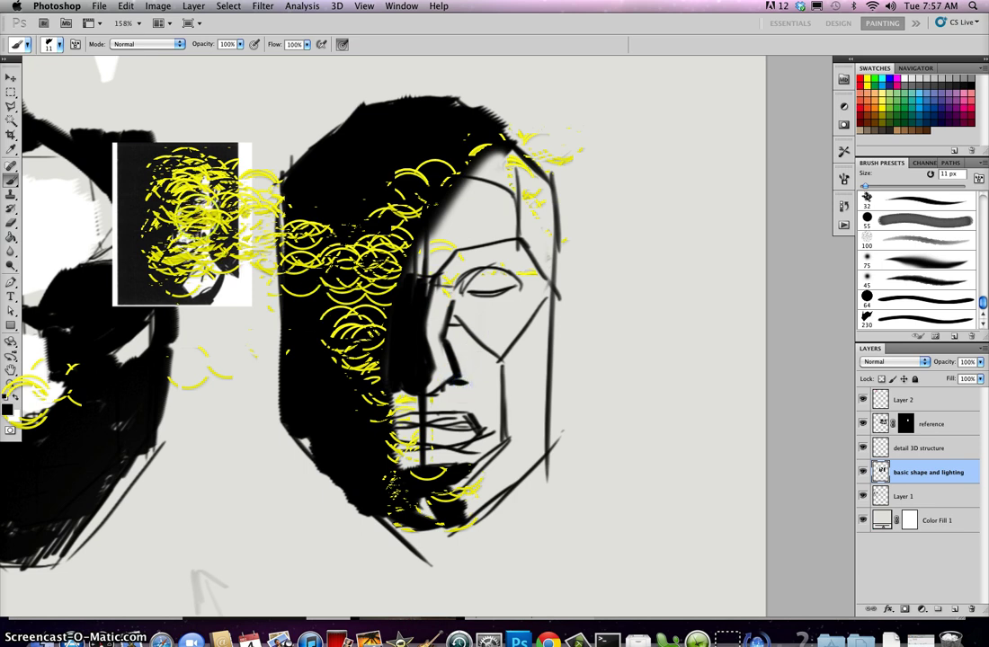
# Fill a black cheek shadow beside the nose and paint the eye's dark upper lid and iris
pyautogui.click(459, 388)
pyautogui.moveTo(519, 311)
pyautogui.mouseDown()
pyautogui.moveTo(476, 335)
pyautogui.moveTo(521, 307)
pyautogui.moveTo(460, 294)
pyautogui.moveTo(451, 348)
pyautogui.moveTo(480, 322)
pyautogui.moveTo(470, 349)
pyautogui.moveTo(499, 339)
pyautogui.mouseUp()
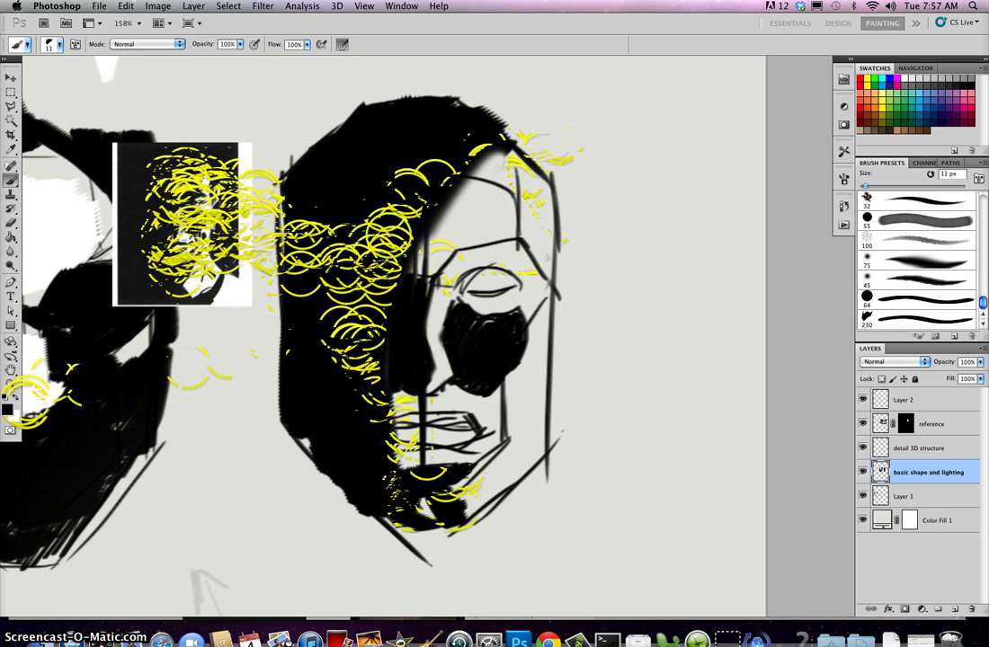
pyautogui.moveTo(481, 287); pyautogui.dragTo(517, 285)
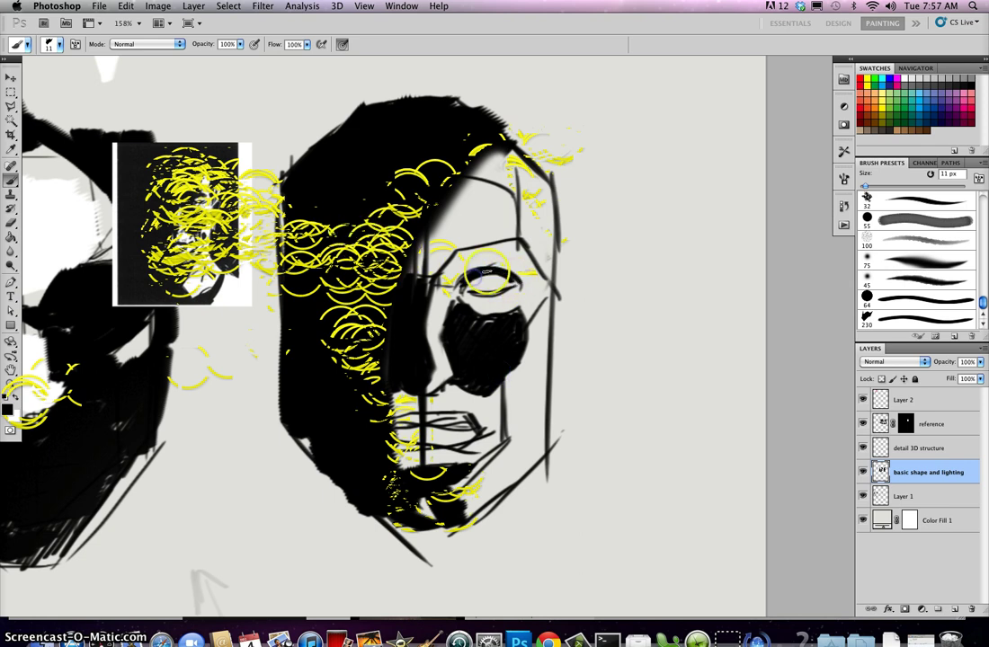
pyautogui.moveTo(468, 268)
pyautogui.mouseDown()
pyautogui.moveTo(441, 282)
pyautogui.moveTo(513, 283)
pyautogui.moveTo(472, 294)
pyautogui.moveTo(429, 279)
pyautogui.moveTo(492, 291)
pyautogui.mouseUp()
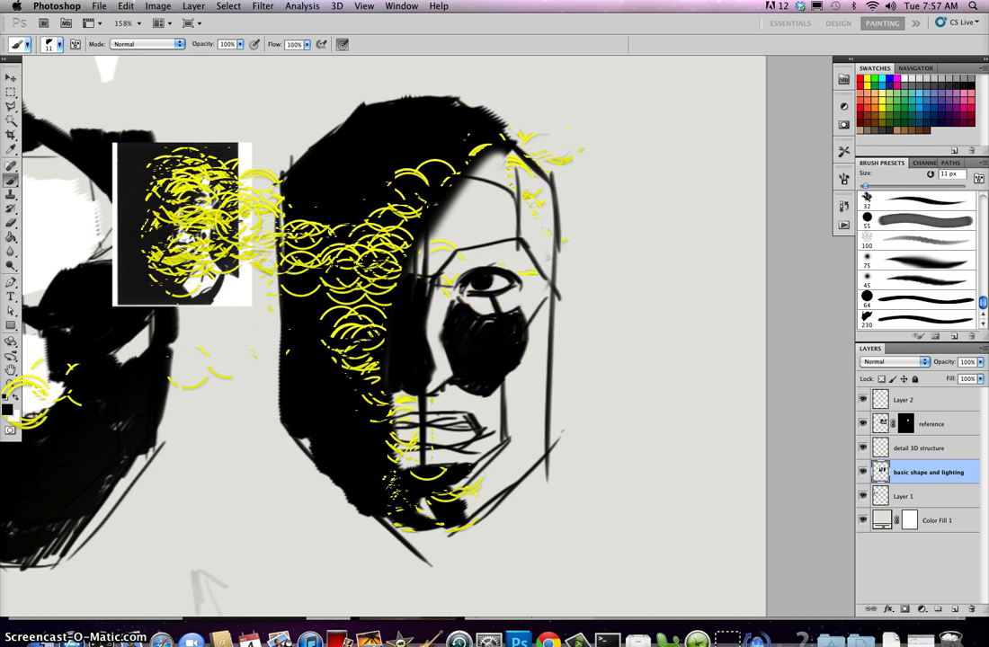
# Extend the black cheek shadow up to the lower eyelid and add a pointed notch at its outer edge
pyautogui.click(523, 299)
pyautogui.moveTo(493, 309); pyautogui.dragTo(524, 311)
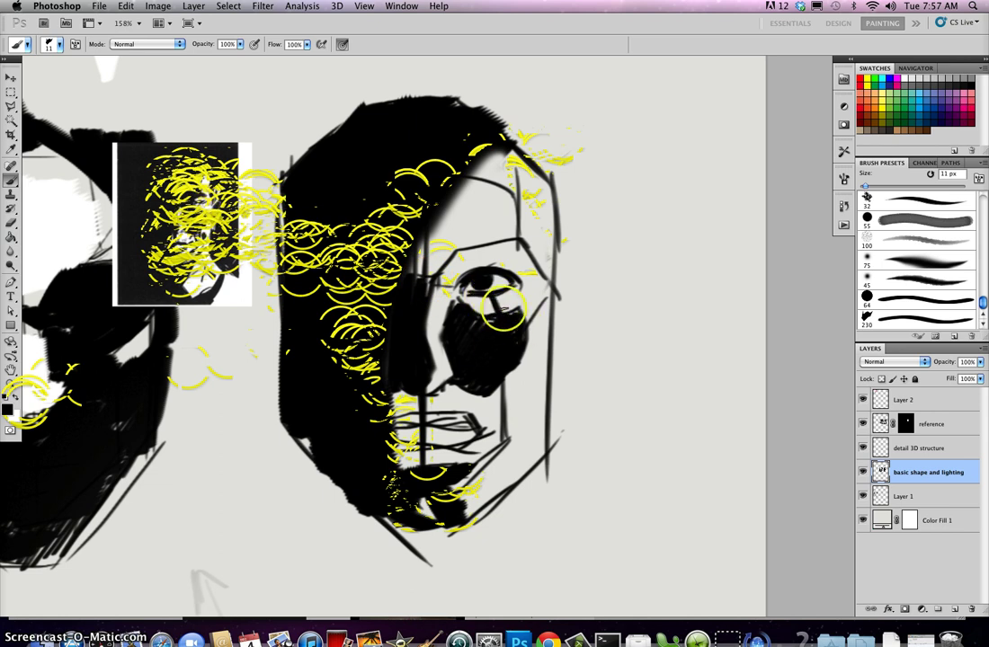
pyautogui.click(459, 293)
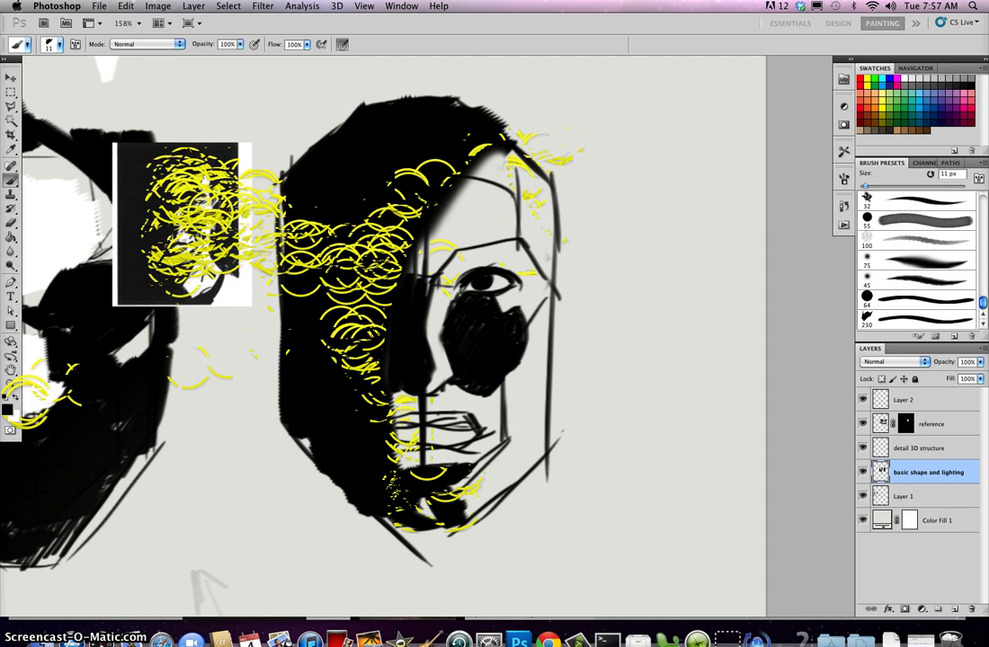
pyautogui.moveTo(525, 304); pyautogui.dragTo(529, 312)
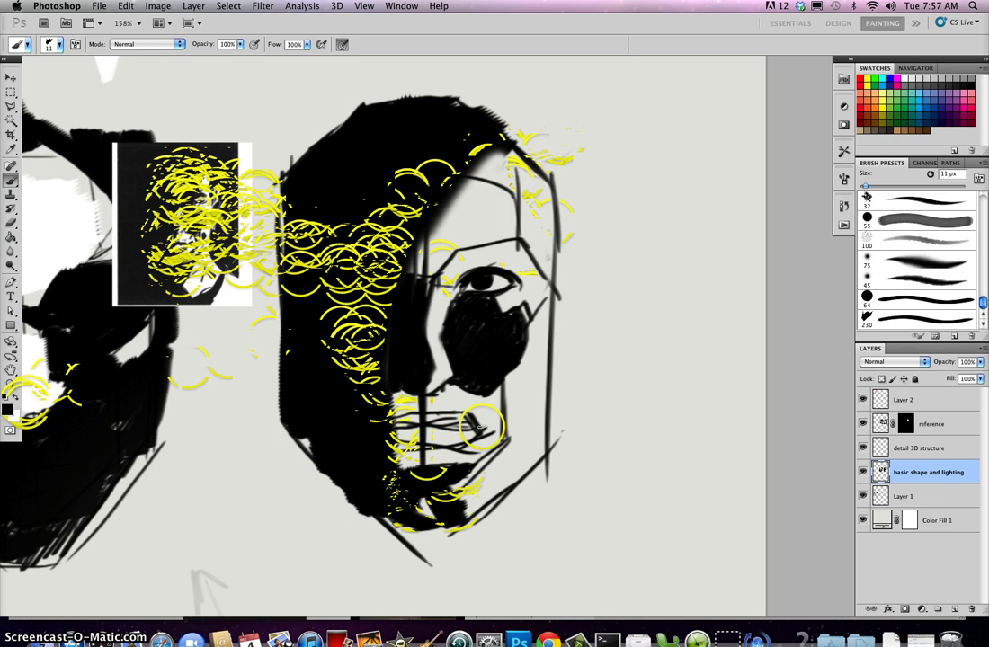
# Paint the shadow at the mouth corner, thicken the crease from cheek to chin, and fill the upper lip with black
pyautogui.moveTo(486, 411); pyautogui.dragTo(493, 428)
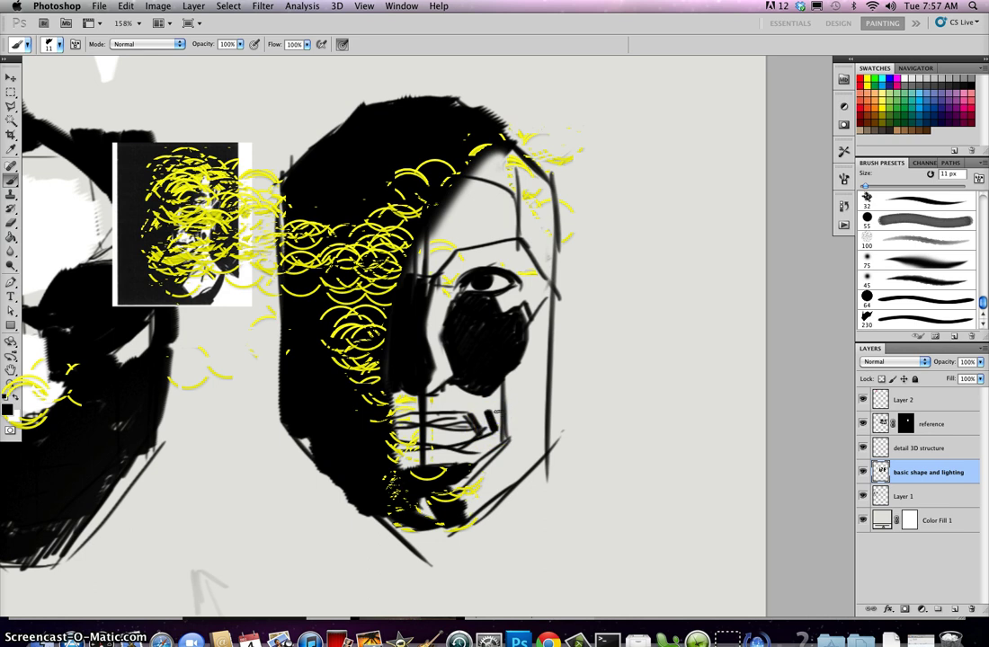
pyautogui.moveTo(491, 396); pyautogui.dragTo(505, 426)
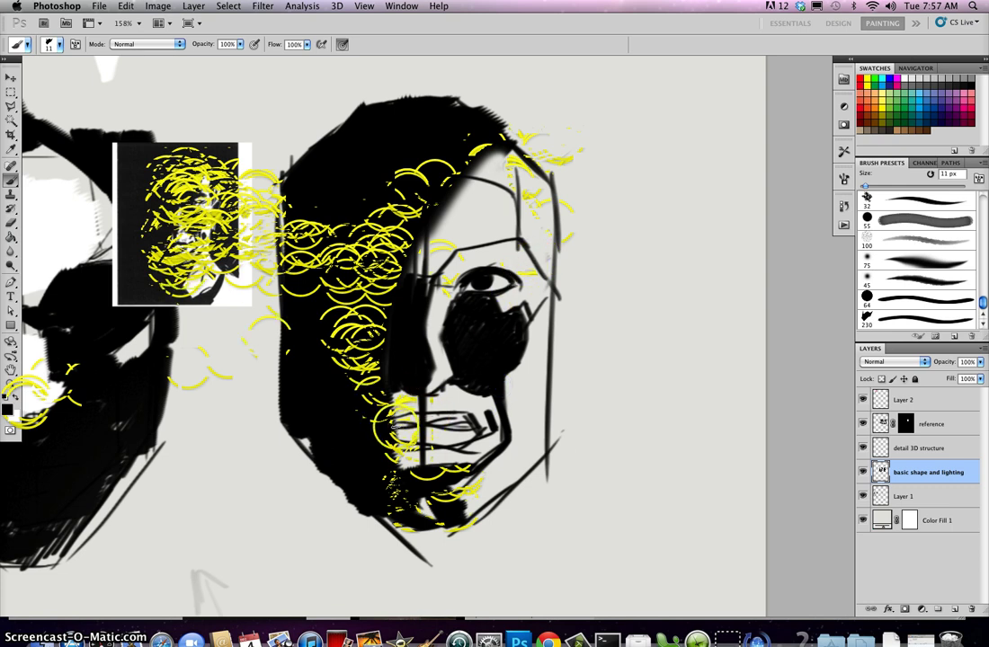
pyautogui.moveTo(415, 431)
pyautogui.mouseDown()
pyautogui.moveTo(449, 429)
pyautogui.moveTo(410, 416)
pyautogui.mouseUp()
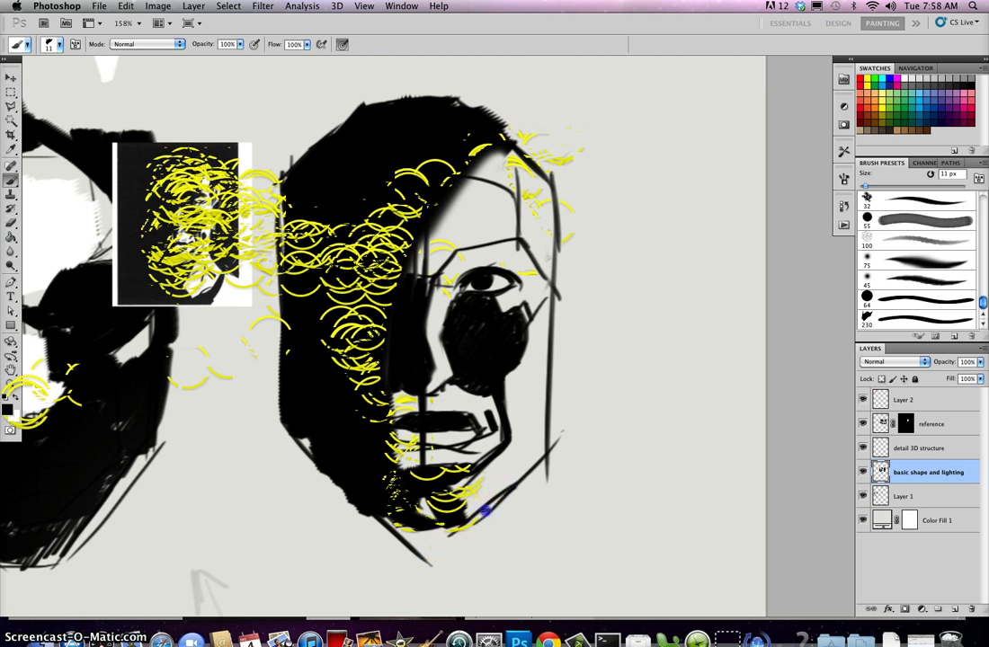
# Paint a black shadow under the jaw and chin, joining it to the dark half of the face
pyautogui.moveTo(485, 510); pyautogui.dragTo(464, 526)
pyautogui.moveTo(525, 479); pyautogui.dragTo(472, 554)
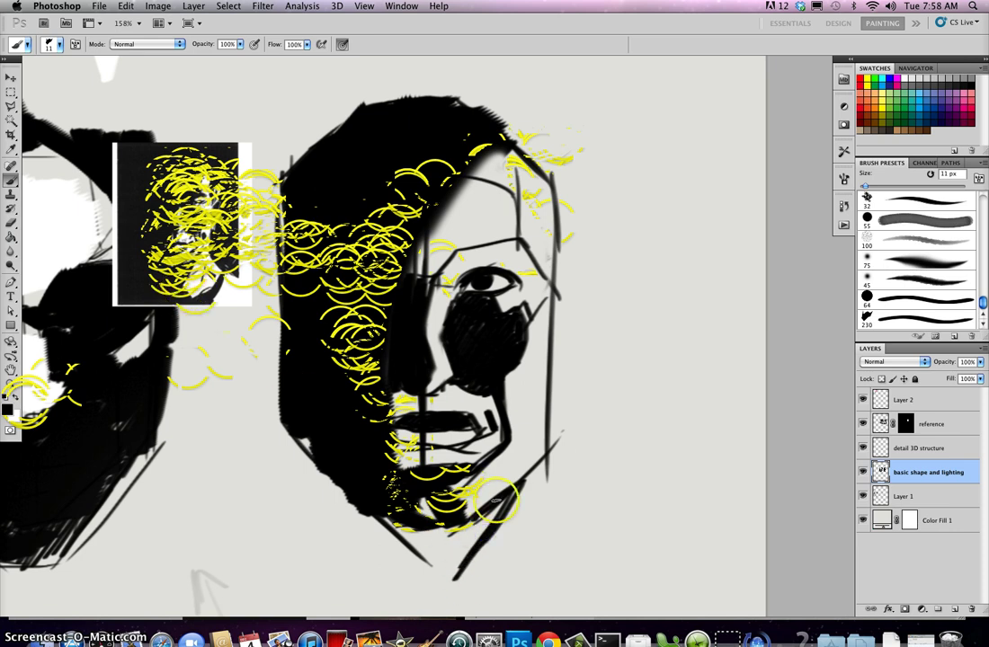
pyautogui.moveTo(479, 533)
pyautogui.mouseDown()
pyautogui.moveTo(446, 551)
pyautogui.moveTo(495, 501)
pyautogui.mouseUp()
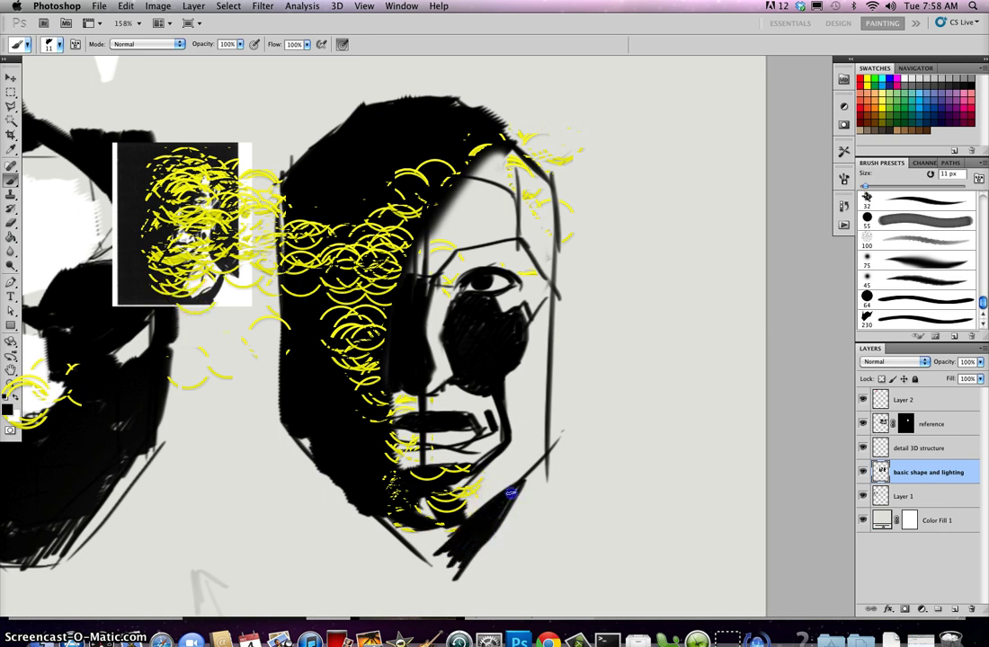
pyautogui.moveTo(453, 565); pyautogui.dragTo(453, 576)
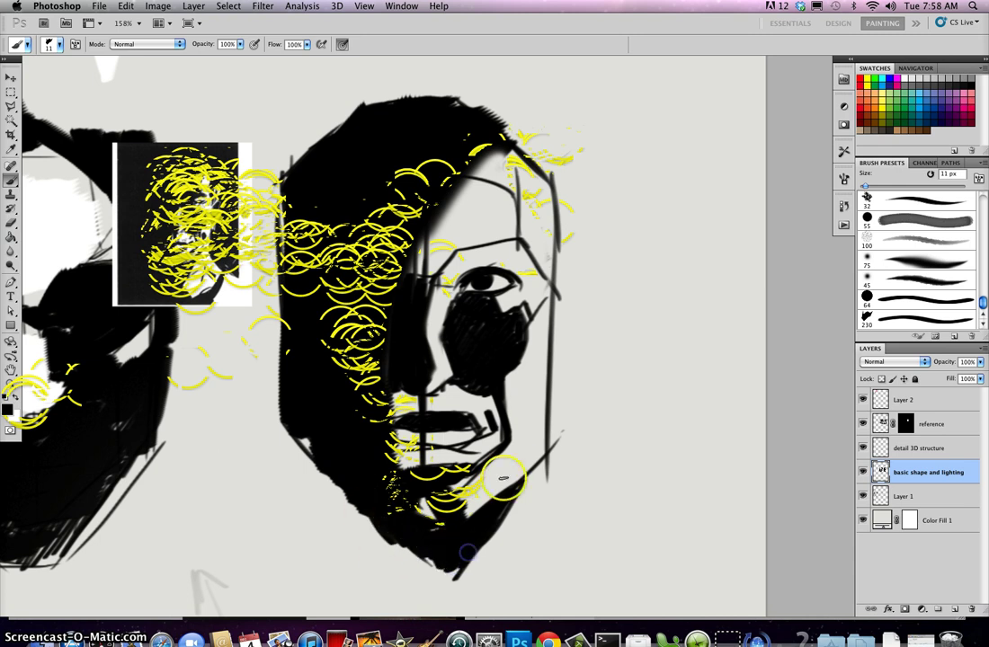
# Outline the neck and its curved base below the head, and hatch black shadow along the neck's dark side
pyautogui.moveTo(547, 473)
pyautogui.mouseDown()
pyautogui.moveTo(549, 541)
pyautogui.moveTo(603, 608)
pyautogui.mouseUp()
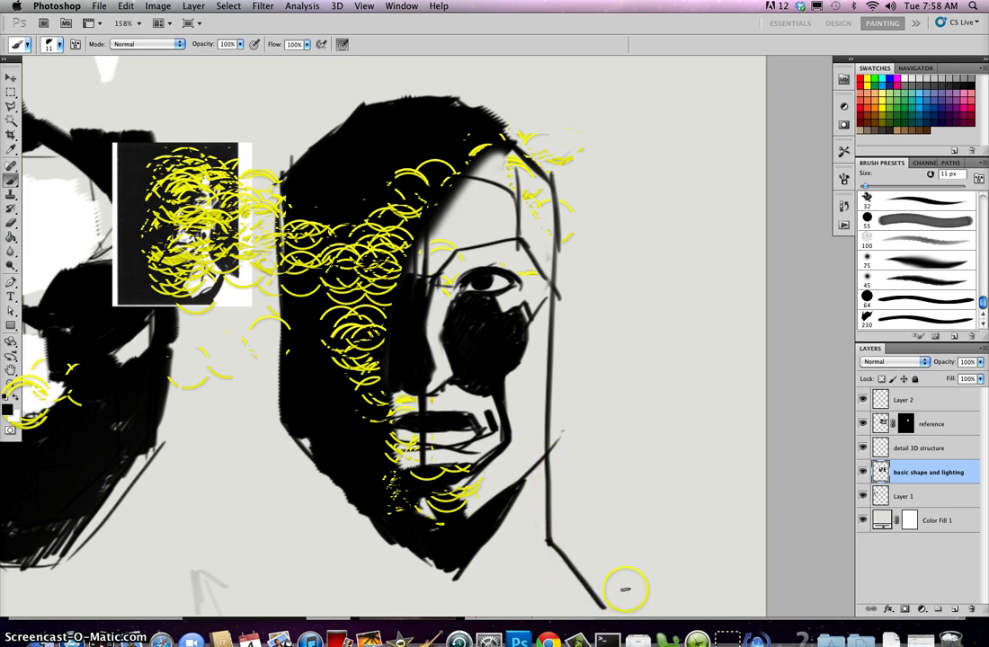
pyautogui.moveTo(548, 476); pyautogui.dragTo(550, 416)
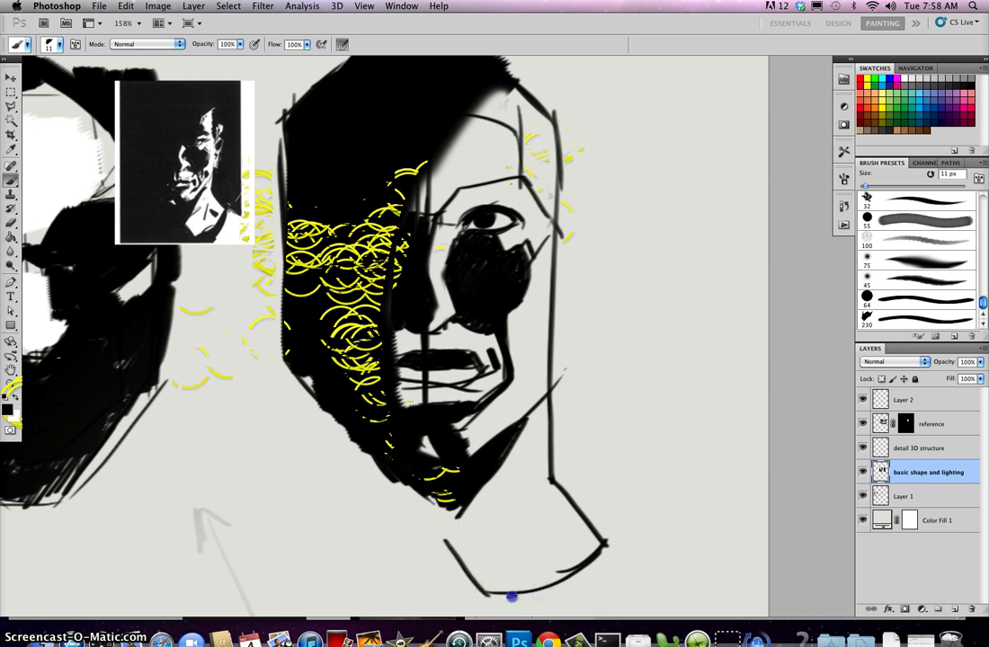
pyautogui.moveTo(511, 596); pyautogui.dragTo(554, 583)
pyautogui.moveTo(475, 604); pyautogui.dragTo(584, 567)
pyautogui.moveTo(461, 513)
pyautogui.mouseDown()
pyautogui.moveTo(440, 539)
pyautogui.moveTo(461, 514)
pyautogui.moveTo(406, 481)
pyautogui.moveTo(423, 486)
pyautogui.moveTo(408, 522)
pyautogui.moveTo(465, 488)
pyautogui.moveTo(444, 523)
pyautogui.mouseUp()
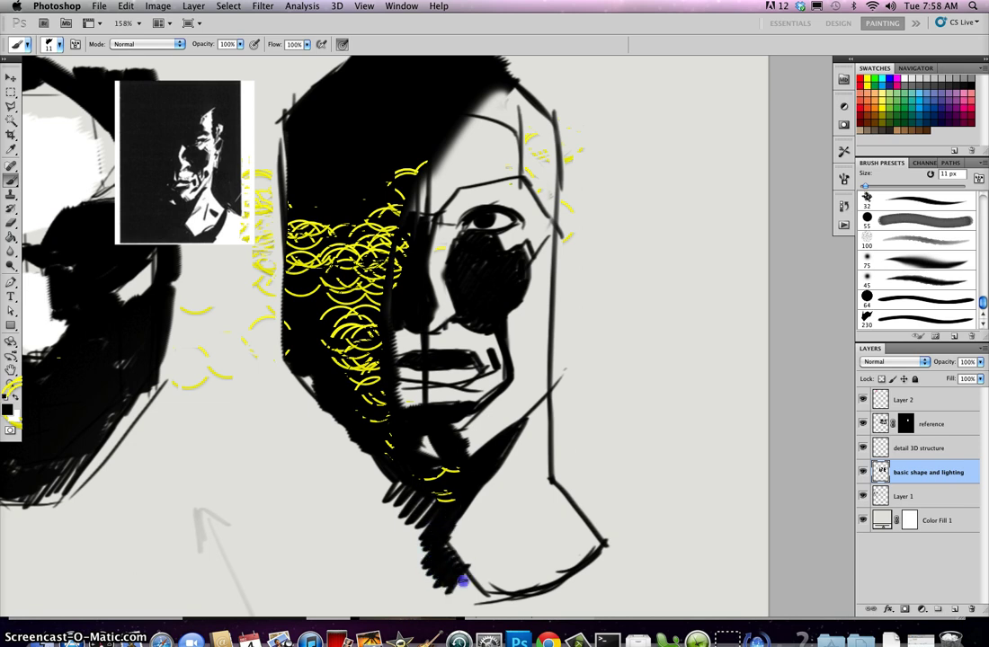
pyautogui.moveTo(463, 607); pyautogui.dragTo(492, 601)
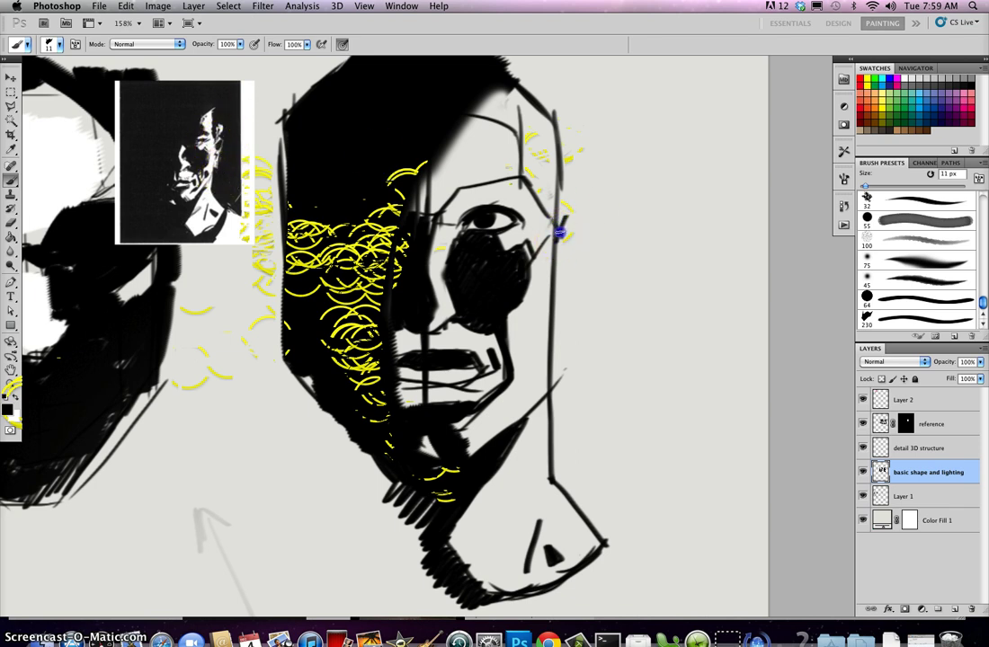
# Draw the ear on the lit side of the head and fill its inner hollows with black
pyautogui.moveTo(594, 215); pyautogui.dragTo(569, 312)
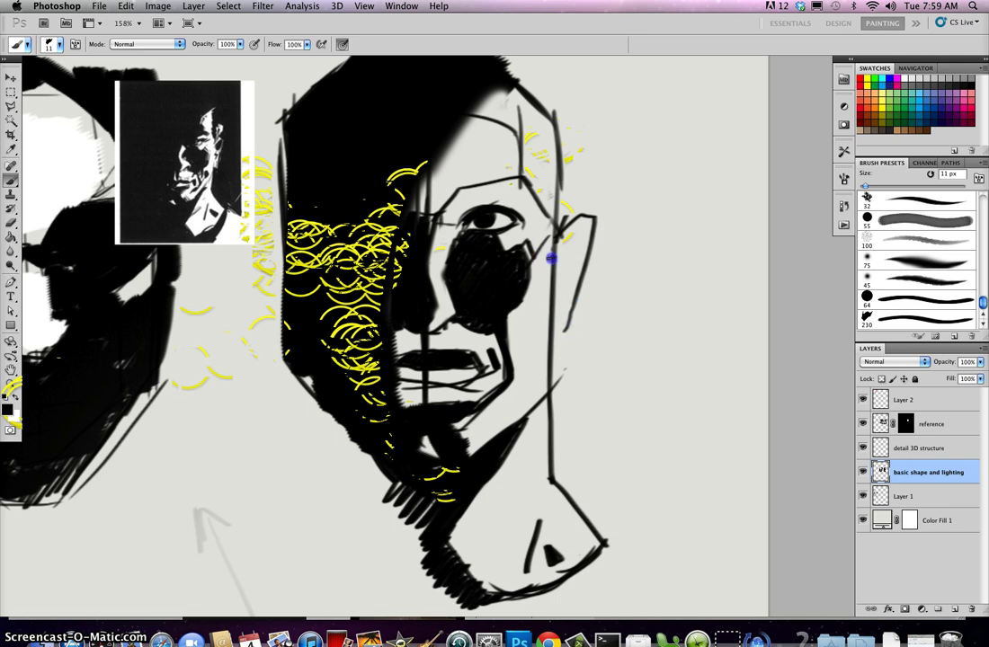
pyautogui.moveTo(564, 321); pyautogui.dragTo(601, 219)
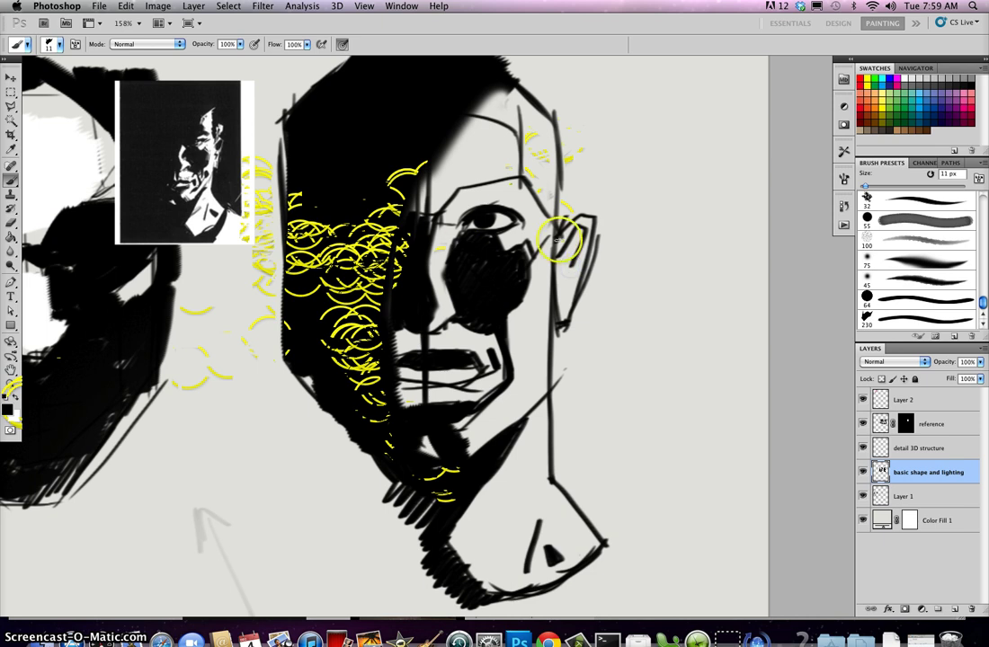
pyautogui.moveTo(581, 232); pyautogui.dragTo(568, 261)
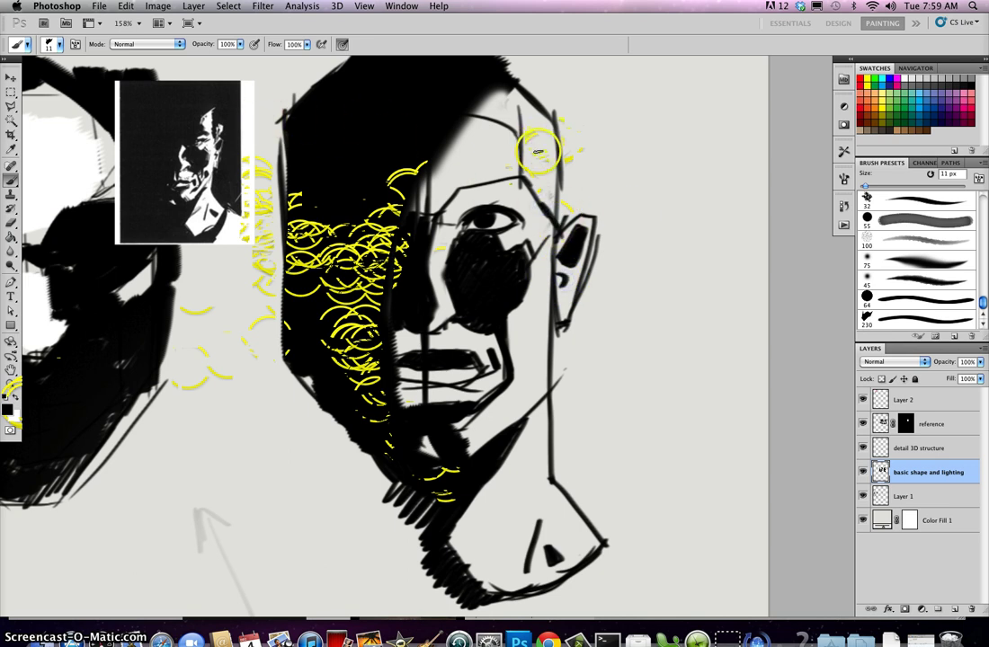
# Hatch black hair at the temple and extend the forehead shadow diagonally from the brow up to the hairline
pyautogui.moveTo(520, 122)
pyautogui.mouseDown()
pyautogui.moveTo(524, 176)
pyautogui.moveTo(523, 125)
pyautogui.moveTo(525, 146)
pyautogui.moveTo(548, 129)
pyautogui.moveTo(534, 166)
pyautogui.mouseUp()
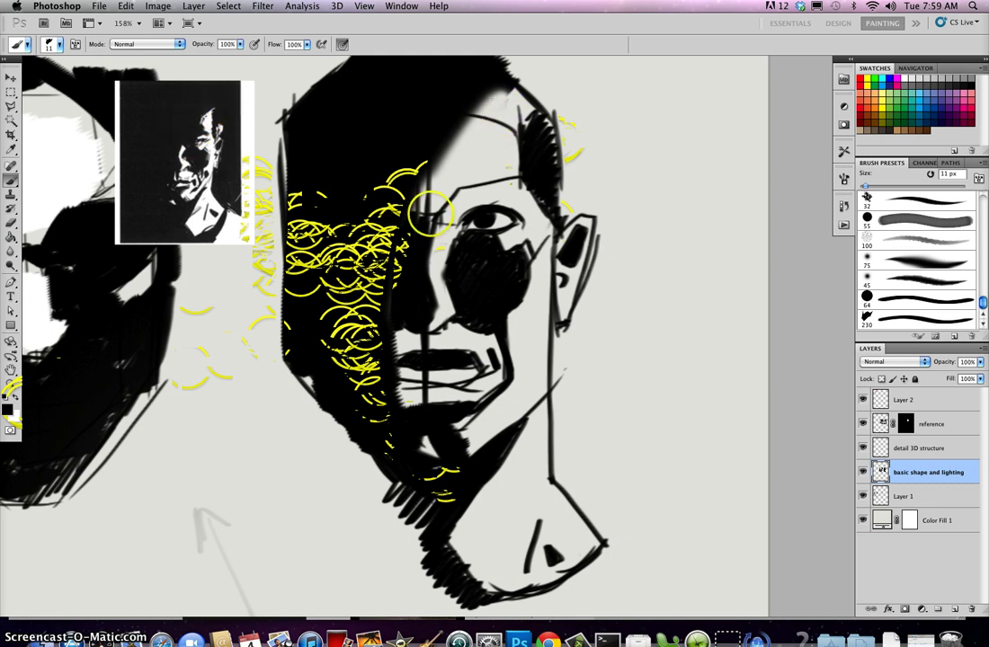
pyautogui.moveTo(426, 211); pyautogui.dragTo(527, 112)
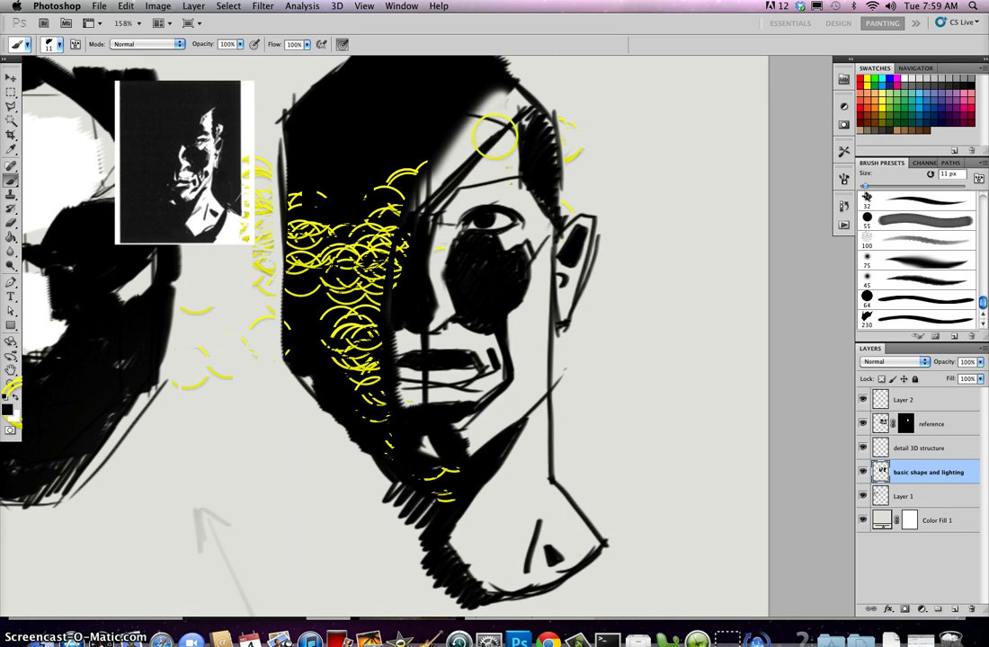
pyautogui.moveTo(494, 103)
pyautogui.mouseDown()
pyautogui.moveTo(424, 193)
pyautogui.moveTo(482, 137)
pyautogui.moveTo(430, 206)
pyautogui.mouseUp()
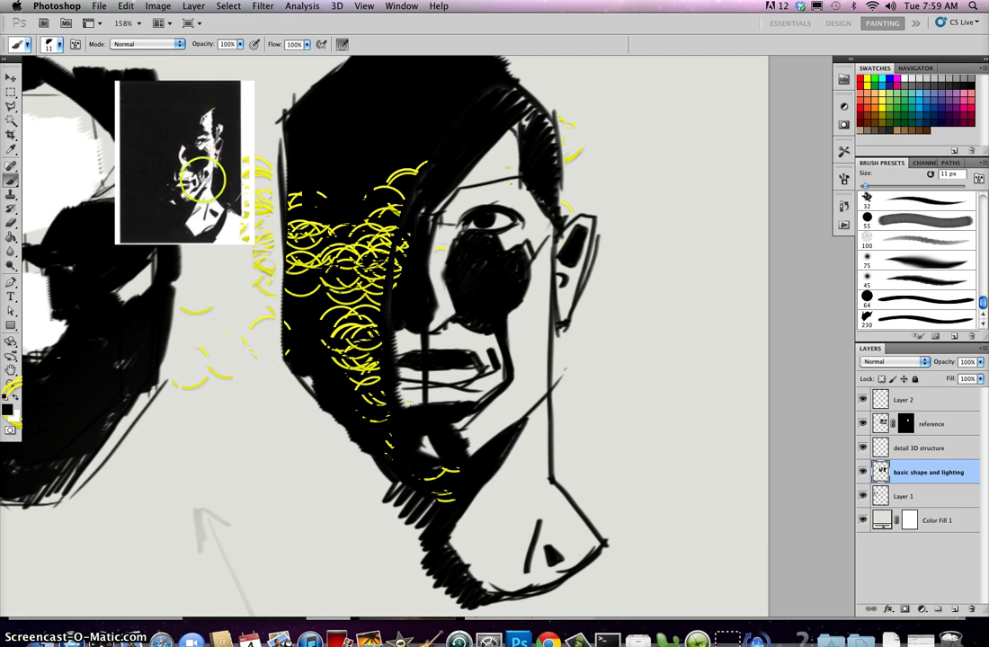
pyautogui.moveTo(480, 127)
pyautogui.mouseDown()
pyautogui.moveTo(486, 205)
pyautogui.moveTo(485, 173)
pyautogui.mouseUp()
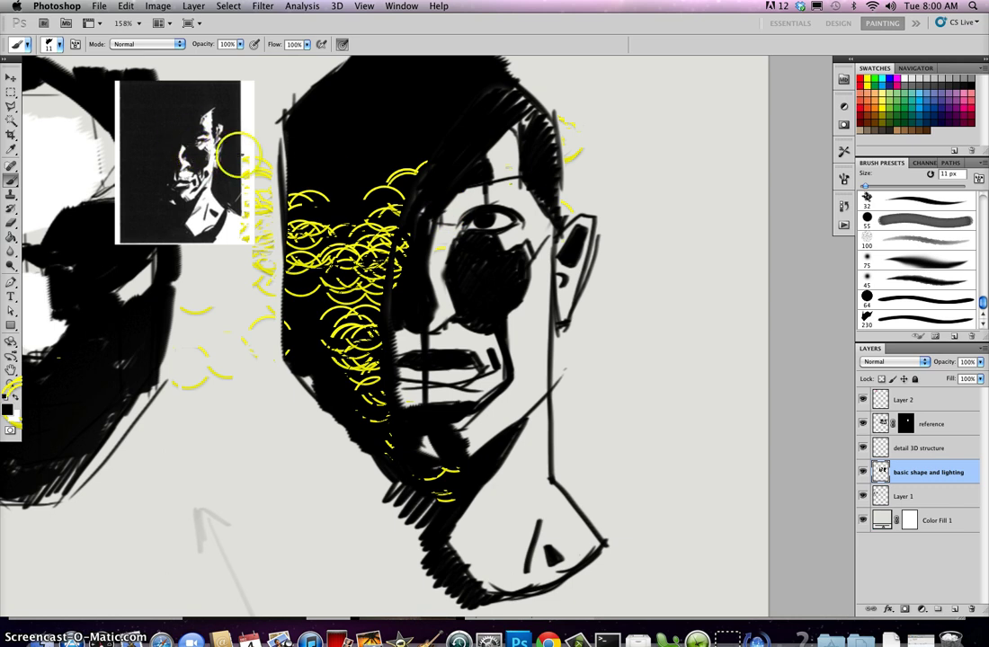
# Fill the area between the inner brow and the eye with black, and darken the hairline edge at the forehead
pyautogui.click(447, 237)
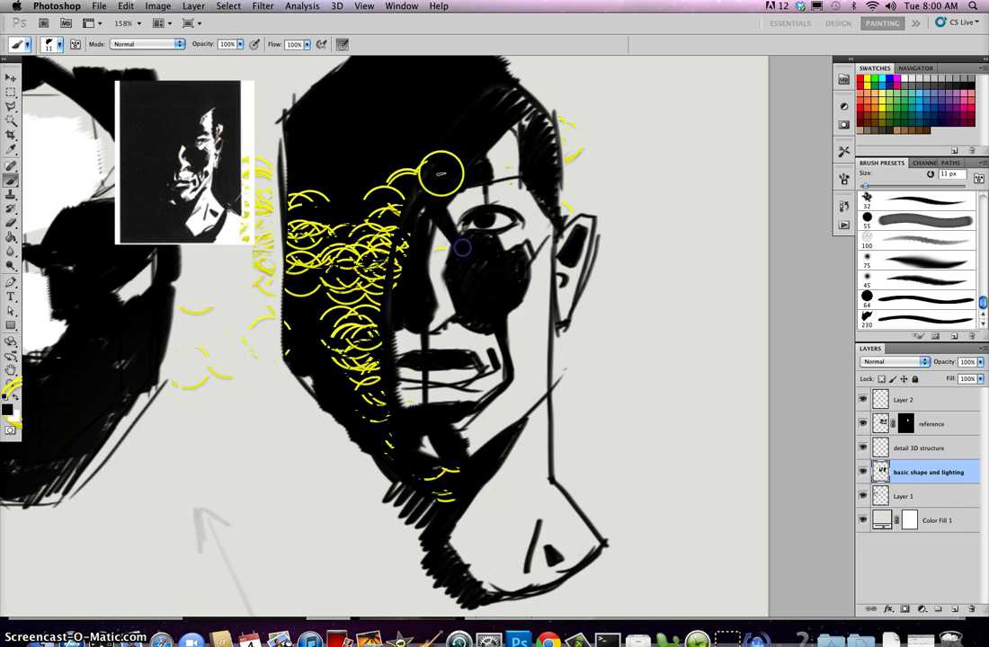
pyautogui.click(469, 197)
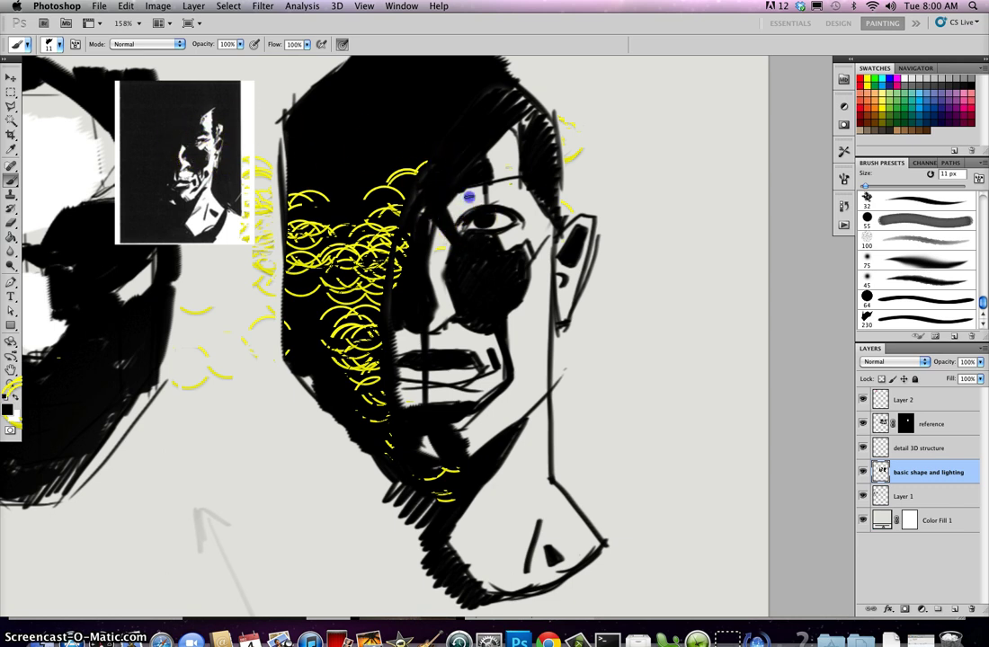
pyautogui.moveTo(446, 221); pyautogui.dragTo(474, 195)
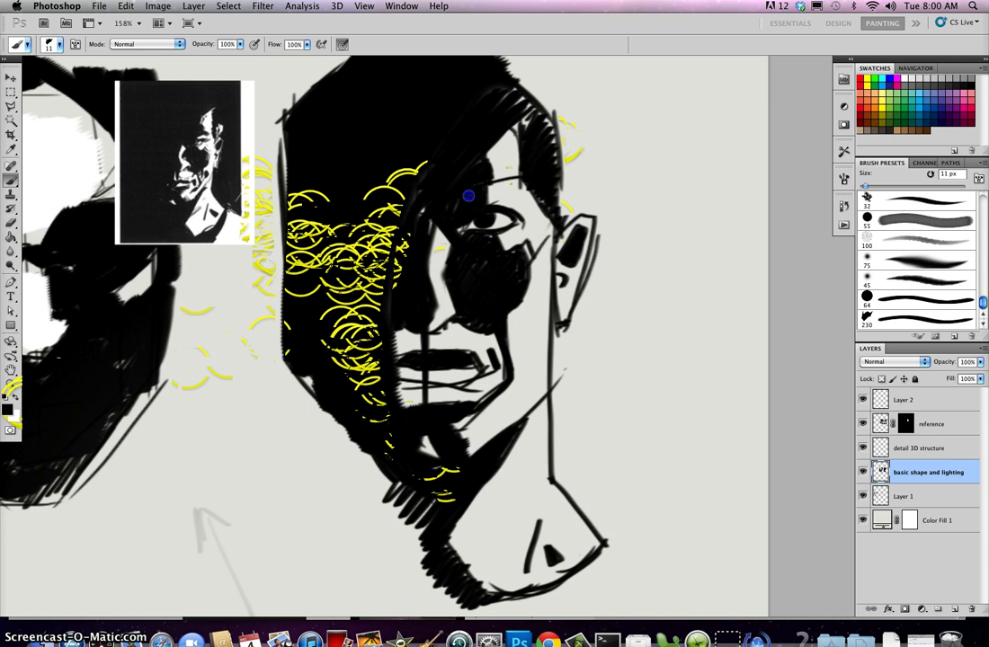
pyautogui.moveTo(511, 87); pyautogui.dragTo(504, 110)
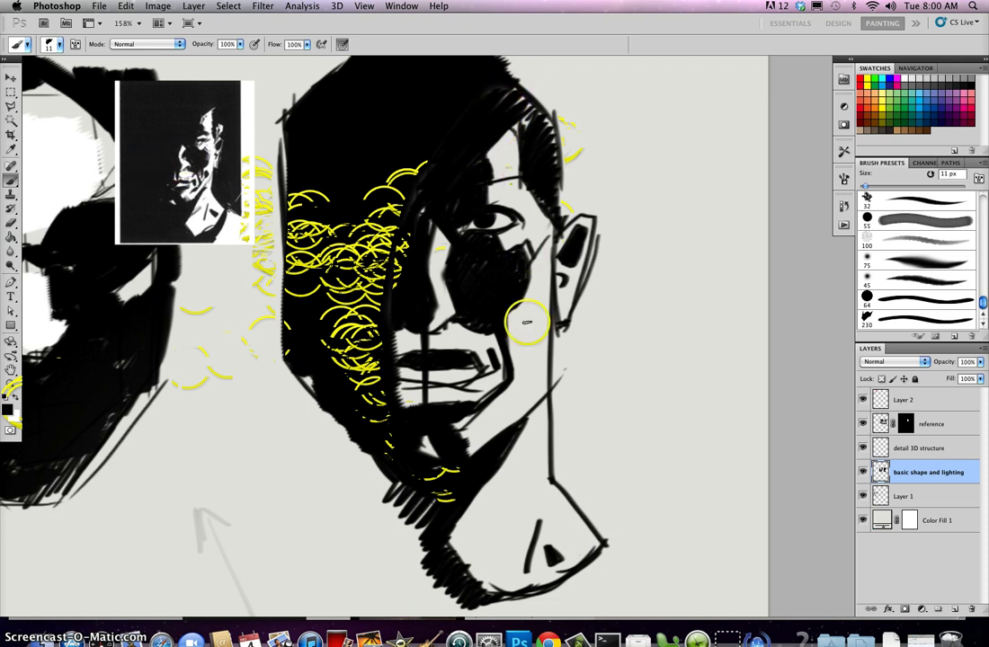
# Paint black shadow under the nose beside the upper lip and across the shaded part of the lower lip
pyautogui.moveTo(411, 343); pyautogui.dragTo(414, 334)
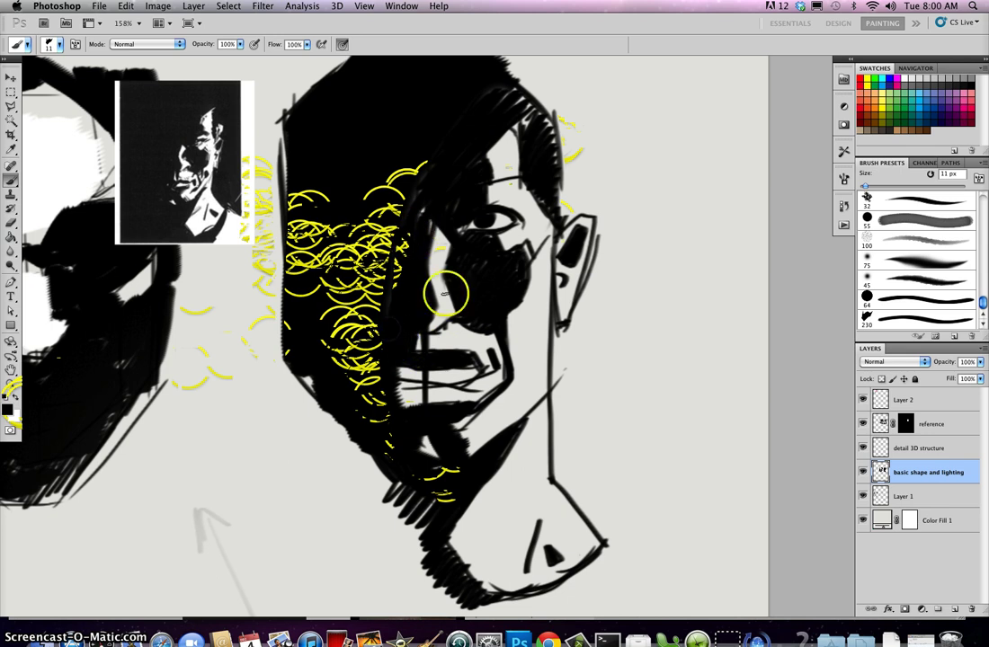
pyautogui.moveTo(433, 342); pyautogui.dragTo(449, 308)
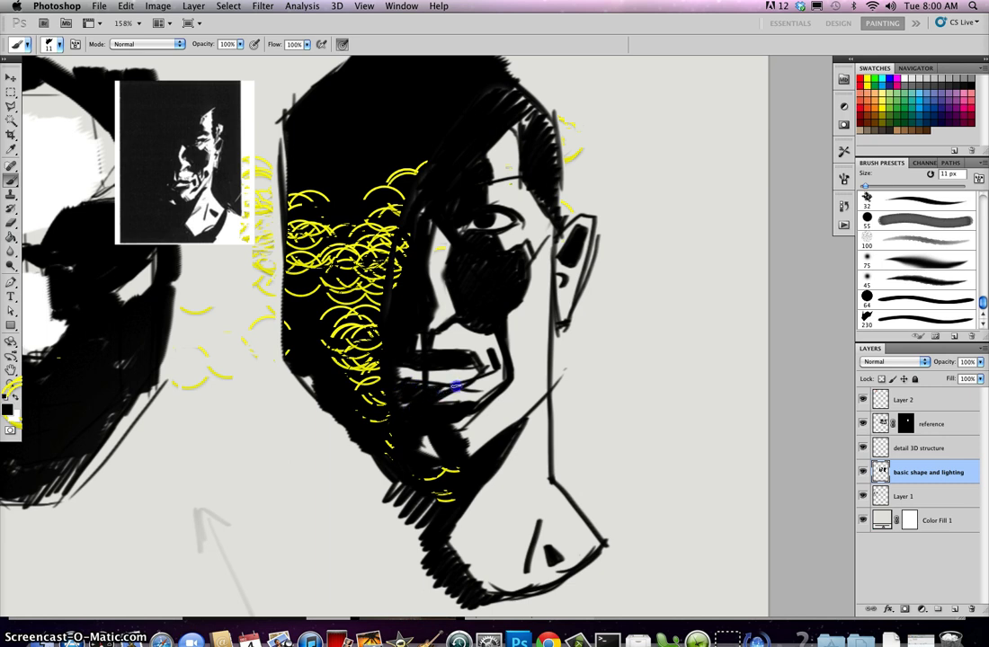
pyautogui.click(638, 126)
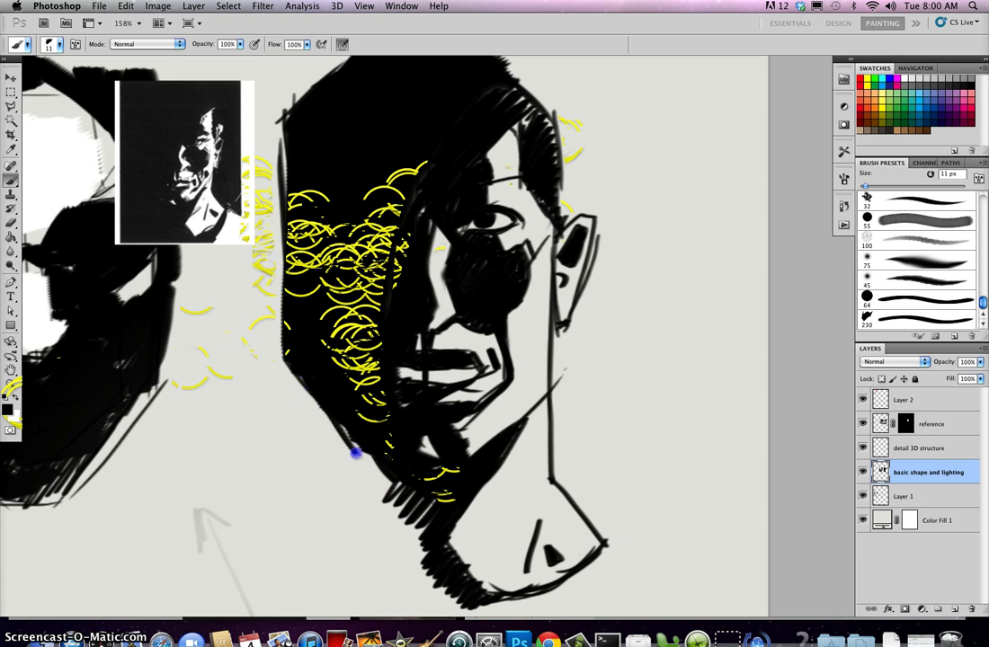
# Fill the dark jaw and neck edge into one solid black shadow and extend the shoulder line outward from the neck base
pyautogui.moveTo(356, 453)
pyautogui.mouseDown()
pyautogui.moveTo(414, 553)
pyautogui.moveTo(359, 461)
pyautogui.moveTo(430, 566)
pyautogui.moveTo(397, 509)
pyautogui.moveTo(432, 557)
pyautogui.mouseUp()
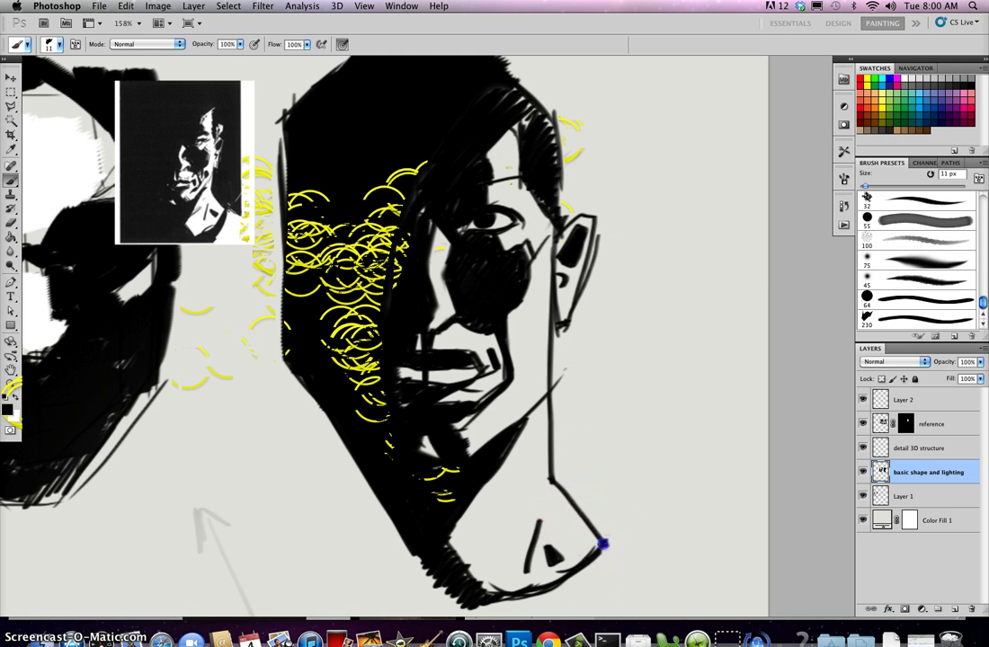
pyautogui.moveTo(603, 540); pyautogui.dragTo(660, 584)
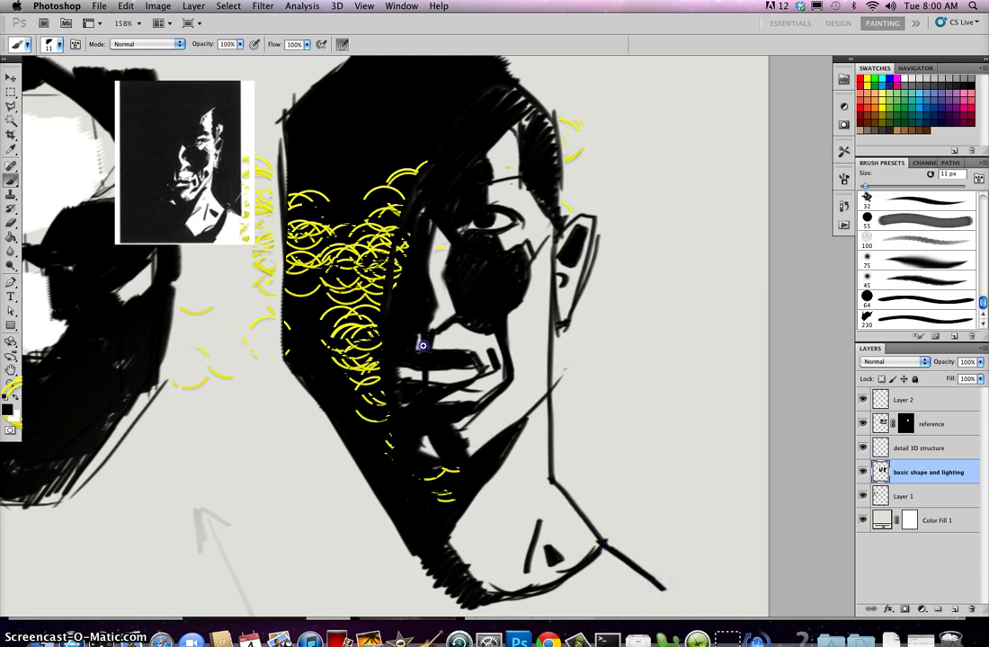
# Start a planar nose study in the blank area above the third head, drawing one side line, the angled base, a bridge edge and the tip's curve
pyautogui.scroll(-3, 416, 346)
pyautogui.moveTo(416, 346)
pyautogui.mouseDown()
pyautogui.moveTo(487, 344)
pyautogui.moveTo(534, 470)
pyautogui.moveTo(518, 459)
pyautogui.mouseUp()
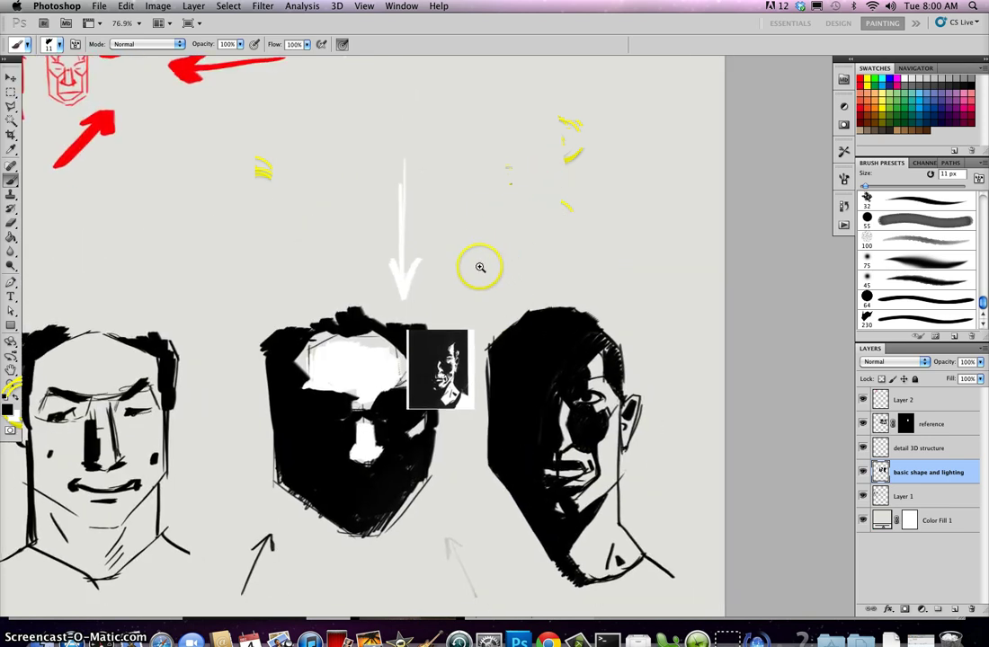
pyautogui.moveTo(574, 223)
pyautogui.mouseDown()
pyautogui.moveTo(629, 211)
pyautogui.moveTo(539, 322)
pyautogui.mouseUp()
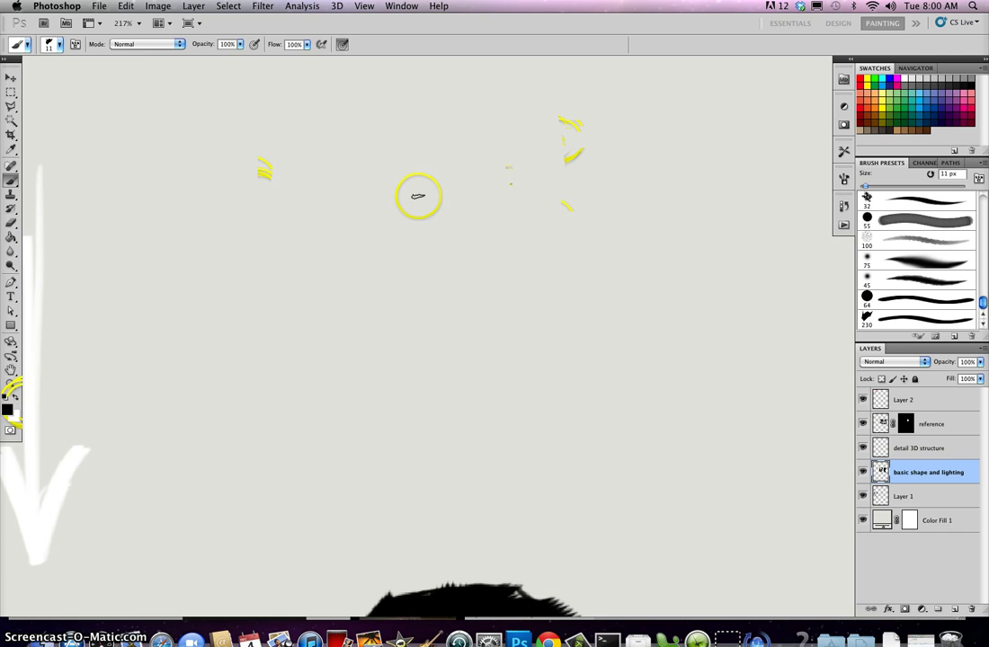
pyautogui.moveTo(414, 171)
pyautogui.mouseDown()
pyautogui.moveTo(400, 336)
pyautogui.moveTo(470, 390)
pyautogui.moveTo(499, 378)
pyautogui.moveTo(570, 315)
pyautogui.moveTo(564, 340)
pyautogui.mouseUp()
pyautogui.moveTo(410, 277); pyautogui.dragTo(390, 343)
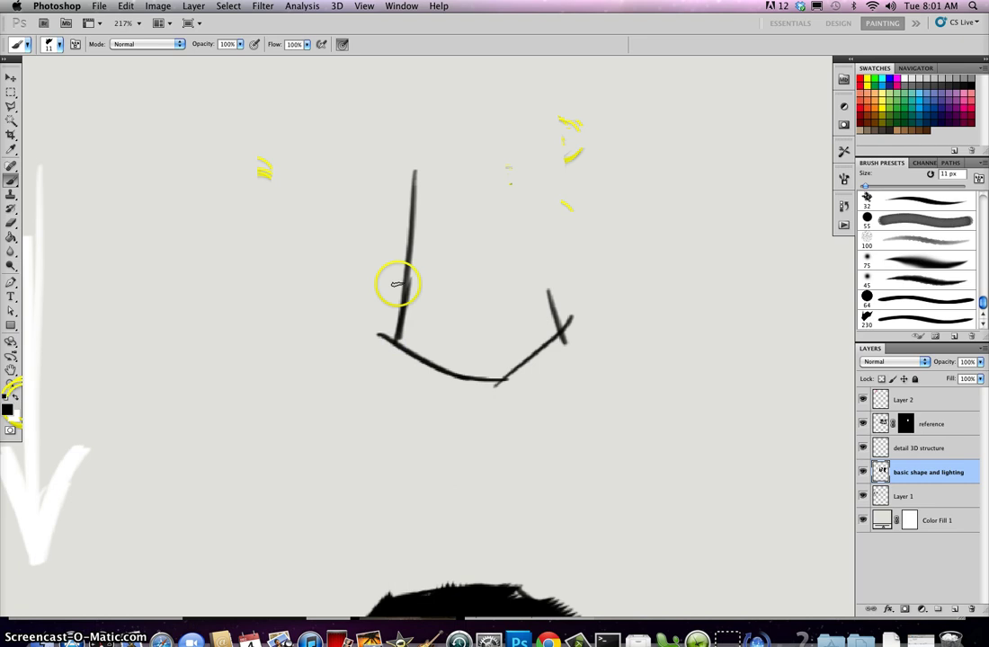
pyautogui.moveTo(419, 272); pyautogui.dragTo(401, 295)
pyautogui.moveTo(453, 168)
pyautogui.mouseDown()
pyautogui.moveTo(454, 316)
pyautogui.moveTo(502, 349)
pyautogui.mouseUp()
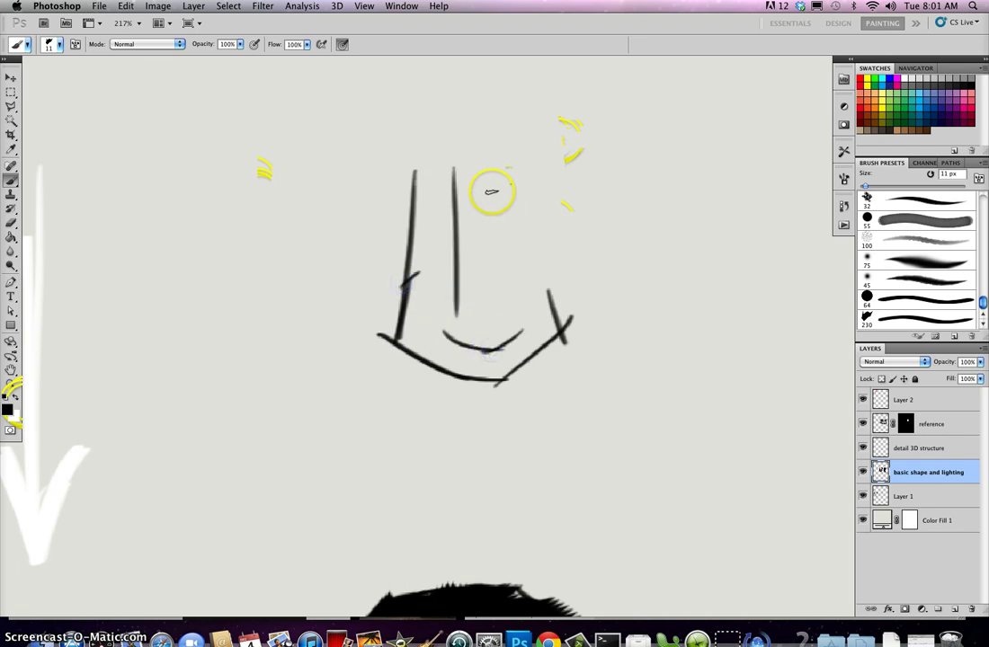
# Draw the nose's second bridge edge and far side line, and add slanted lines marking the tops of both nostril wings
pyautogui.moveTo(491, 186); pyautogui.dragTo(506, 336)
pyautogui.moveTo(459, 270); pyautogui.dragTo(451, 337)
pyautogui.moveTo(503, 272); pyautogui.dragTo(546, 290)
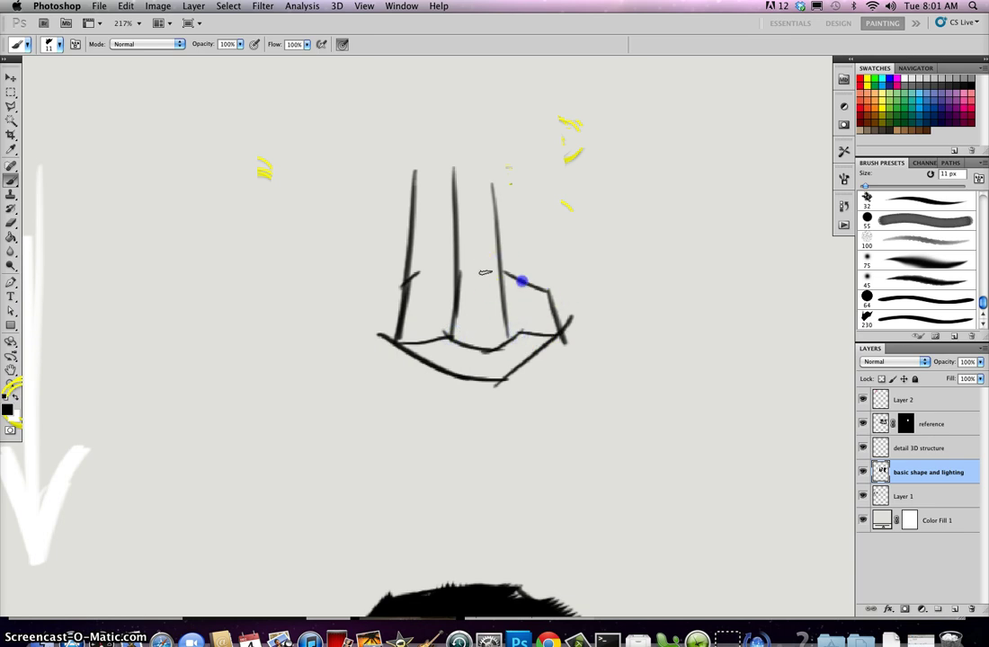
pyautogui.moveTo(444, 267); pyautogui.dragTo(403, 286)
pyautogui.click(521, 186)
pyautogui.moveTo(523, 173); pyautogui.dragTo(565, 333)
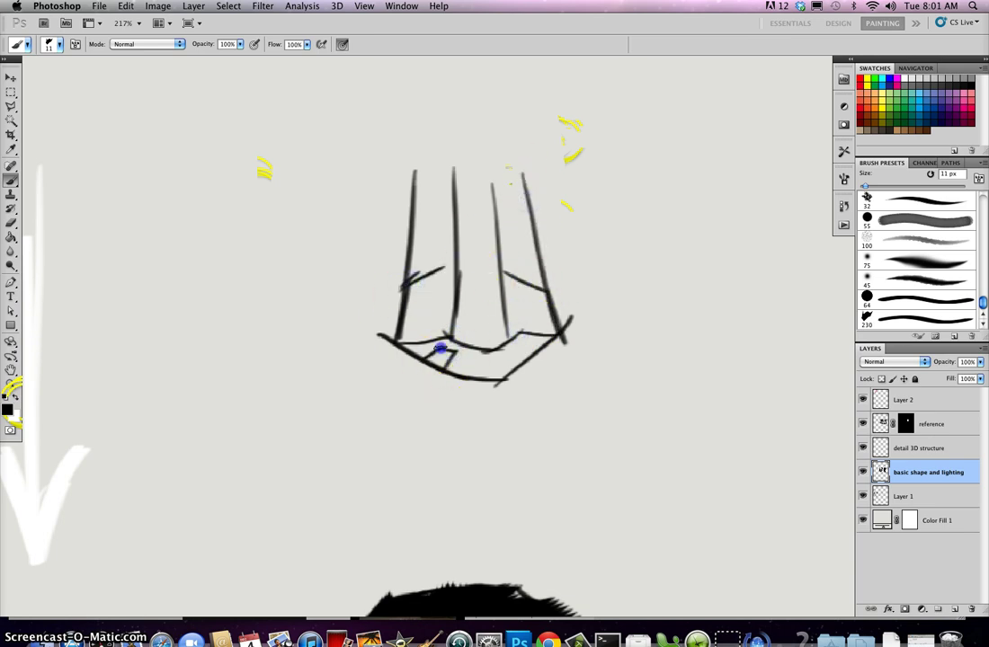
# Outline the nostrils on the nose's underside, draw the U-shaped ball of the tip, and reinforce the nostril wings
pyautogui.moveTo(445, 337)
pyautogui.mouseDown()
pyautogui.moveTo(510, 363)
pyautogui.moveTo(529, 358)
pyautogui.mouseUp()
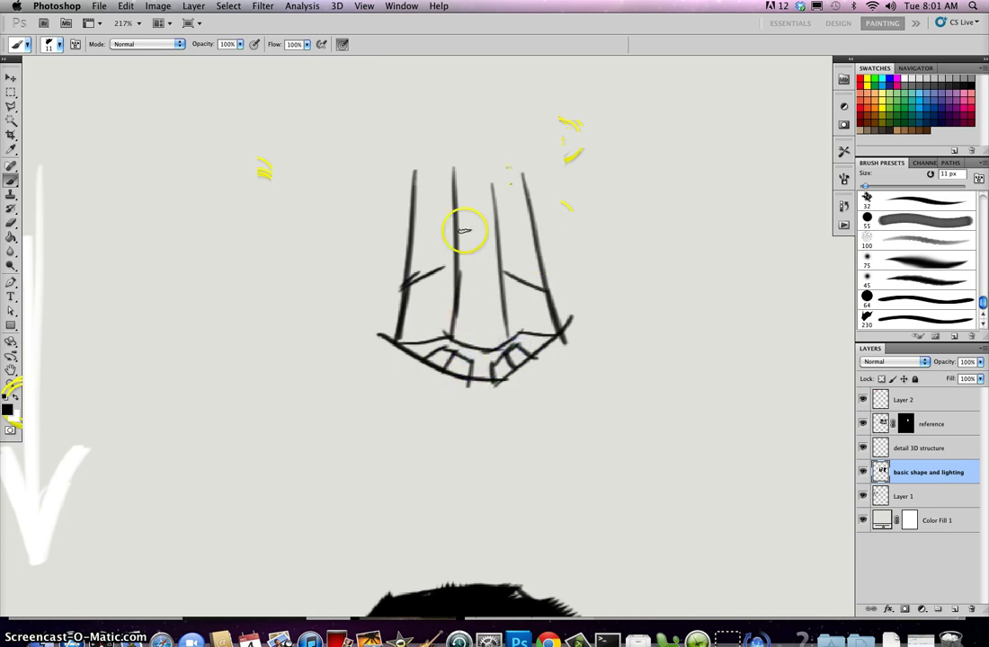
pyautogui.moveTo(444, 271); pyautogui.dragTo(438, 303)
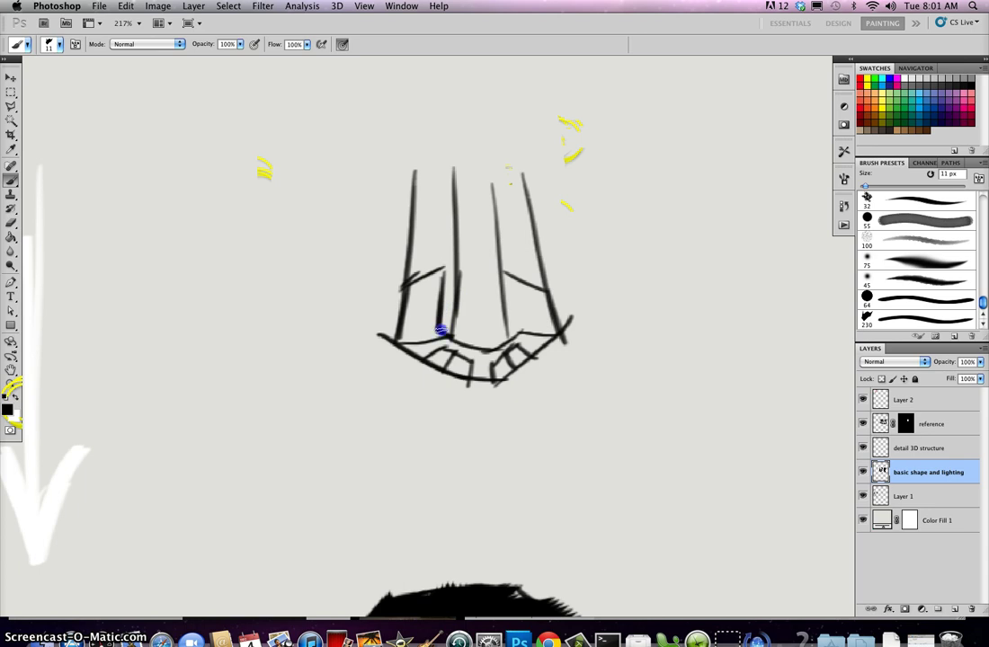
pyautogui.moveTo(504, 289); pyautogui.dragTo(514, 311)
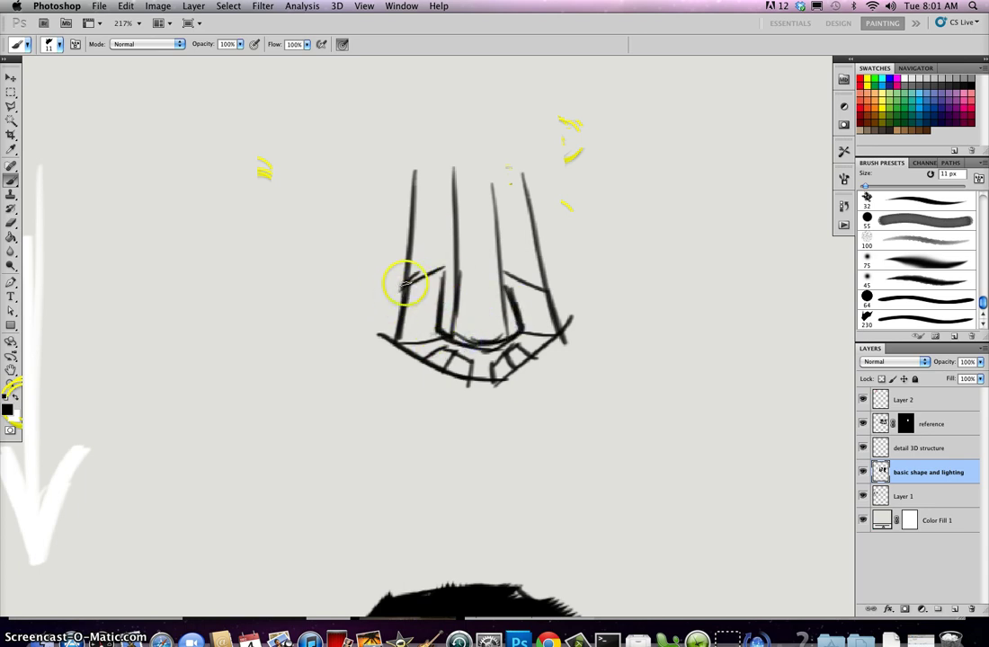
pyautogui.moveTo(404, 284); pyautogui.dragTo(395, 345)
pyautogui.moveTo(536, 288); pyautogui.dragTo(542, 321)
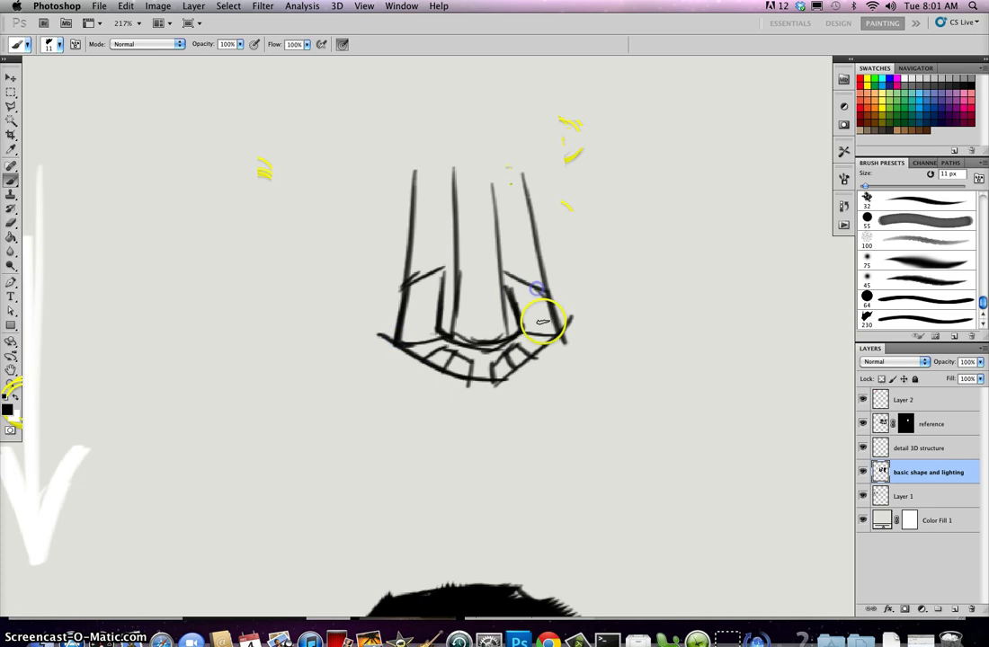
# Erase the upper parts of the two inner bridge lines and soften the slanted lines above the nostril wings
pyautogui.press('e')
pyautogui.moveTo(434, 272)
pyautogui.mouseDown()
pyautogui.moveTo(442, 263)
pyautogui.moveTo(435, 271)
pyautogui.mouseUp()
pyautogui.moveTo(510, 271); pyautogui.dragTo(515, 277)
pyautogui.moveTo(490, 171); pyautogui.dragTo(501, 259)
pyautogui.moveTo(444, 240)
pyautogui.mouseDown()
pyautogui.moveTo(447, 159)
pyautogui.moveTo(442, 261)
pyautogui.mouseUp()
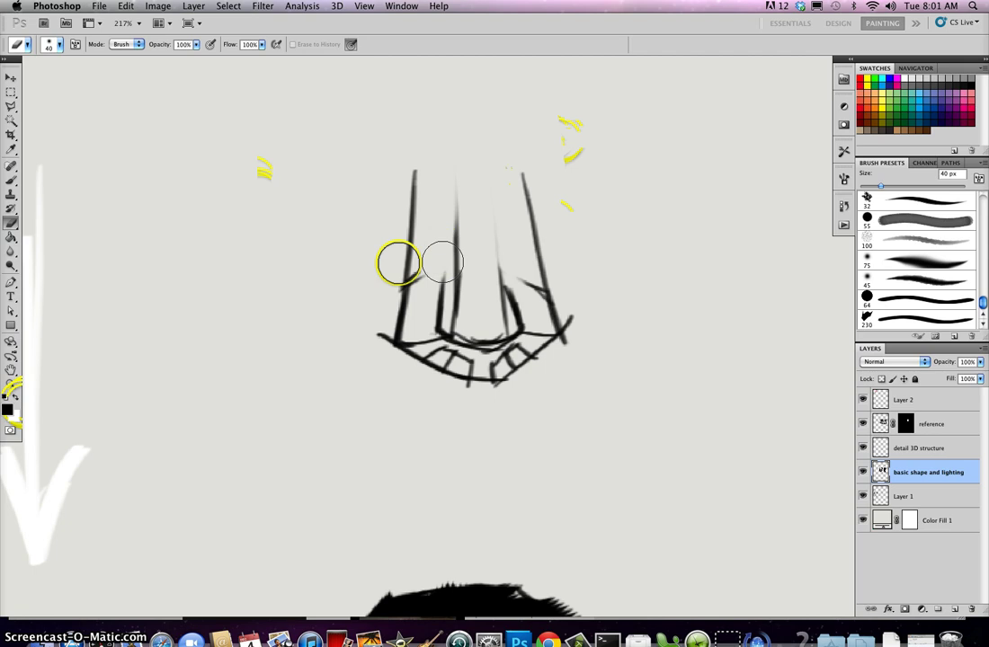
# Fade the tops of the nose's outer side lines with the Eraser and trim the overshooting lines at both base corners
pyautogui.moveTo(406, 161); pyautogui.dragTo(387, 289)
pyautogui.moveTo(413, 159); pyautogui.dragTo(386, 276)
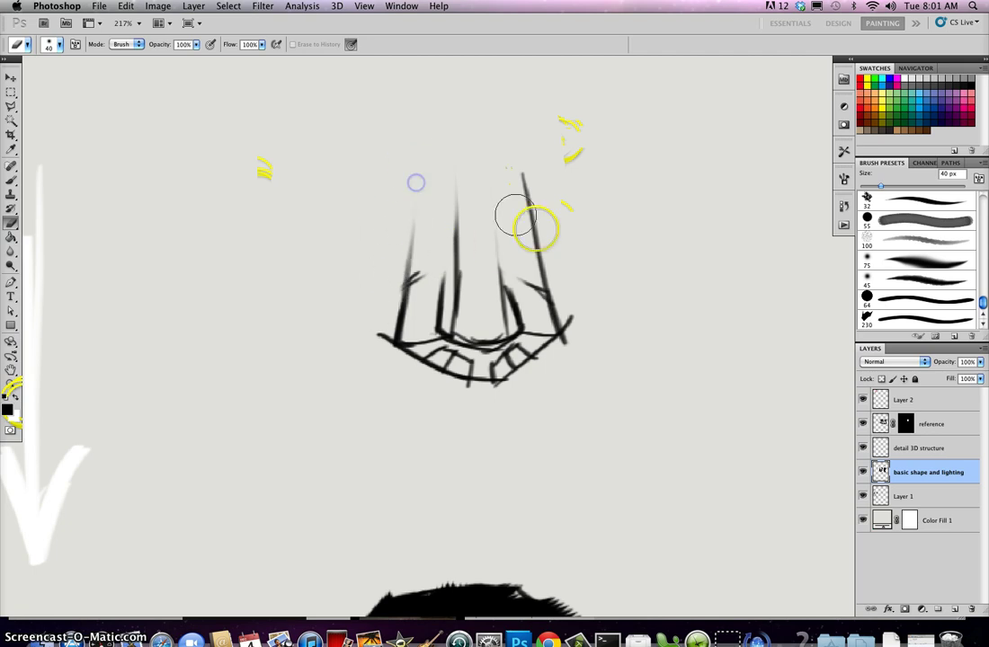
pyautogui.moveTo(538, 227)
pyautogui.mouseDown()
pyautogui.moveTo(543, 214)
pyautogui.moveTo(561, 287)
pyautogui.mouseUp()
pyautogui.moveTo(525, 164); pyautogui.dragTo(547, 223)
pyautogui.moveTo(572, 291)
pyautogui.mouseDown()
pyautogui.moveTo(577, 367)
pyautogui.moveTo(558, 353)
pyautogui.mouseUp()
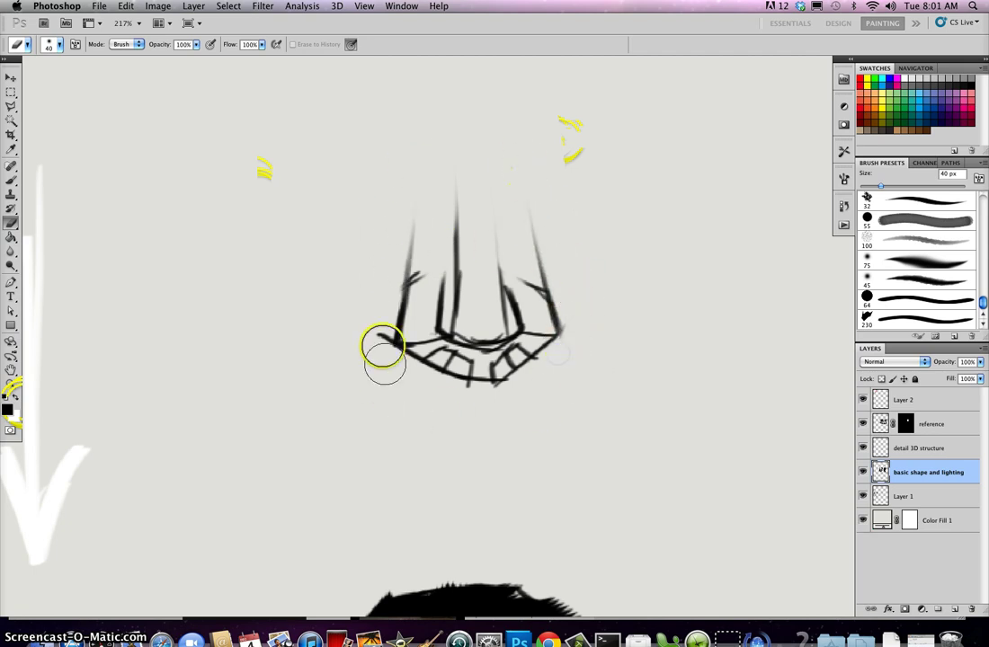
pyautogui.moveTo(384, 347)
pyautogui.mouseDown()
pyautogui.moveTo(381, 317)
pyautogui.moveTo(395, 387)
pyautogui.mouseUp()
pyautogui.moveTo(389, 254)
pyautogui.mouseDown()
pyautogui.moveTo(380, 322)
pyautogui.moveTo(376, 278)
pyautogui.mouseUp()
pyautogui.moveTo(408, 220); pyautogui.dragTo(368, 313)
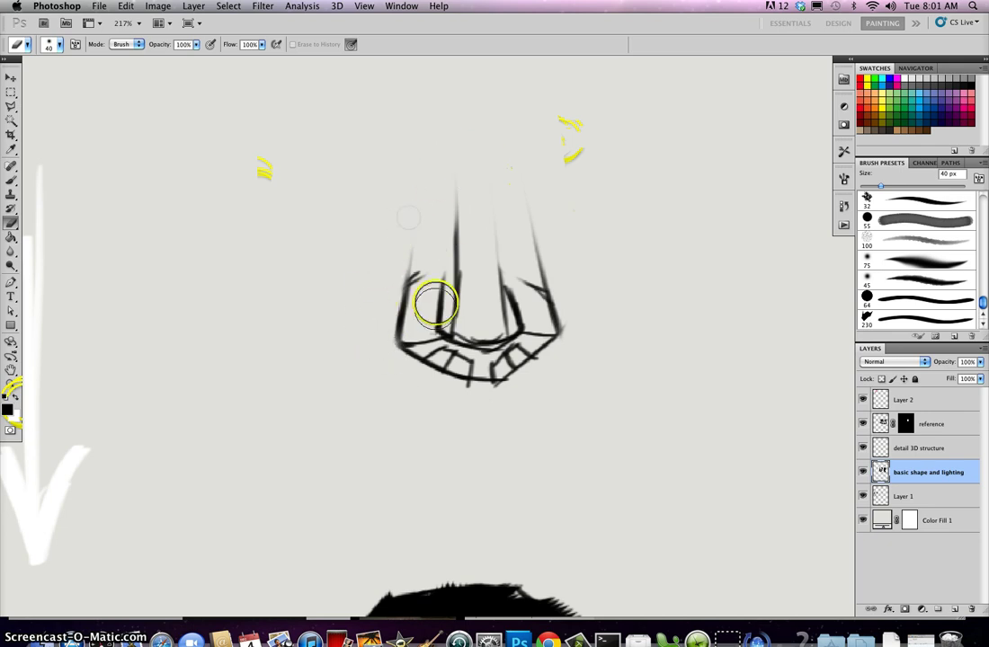
# Fill both nostrils with black using the Brush
pyautogui.press('b')
pyautogui.moveTo(438, 353); pyautogui.dragTo(436, 355)
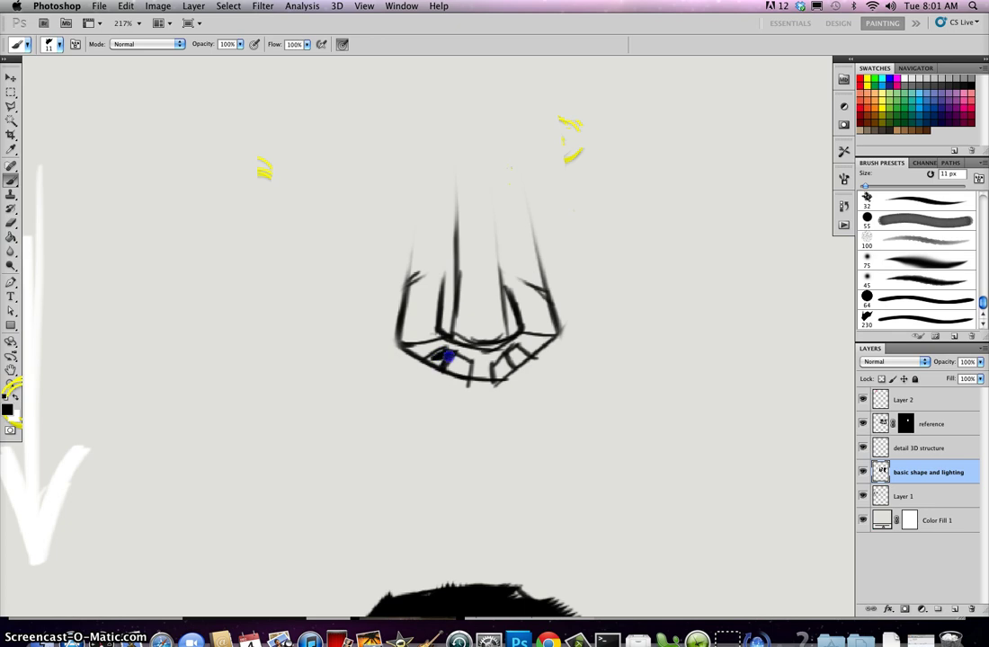
pyautogui.moveTo(540, 352); pyautogui.dragTo(512, 352)
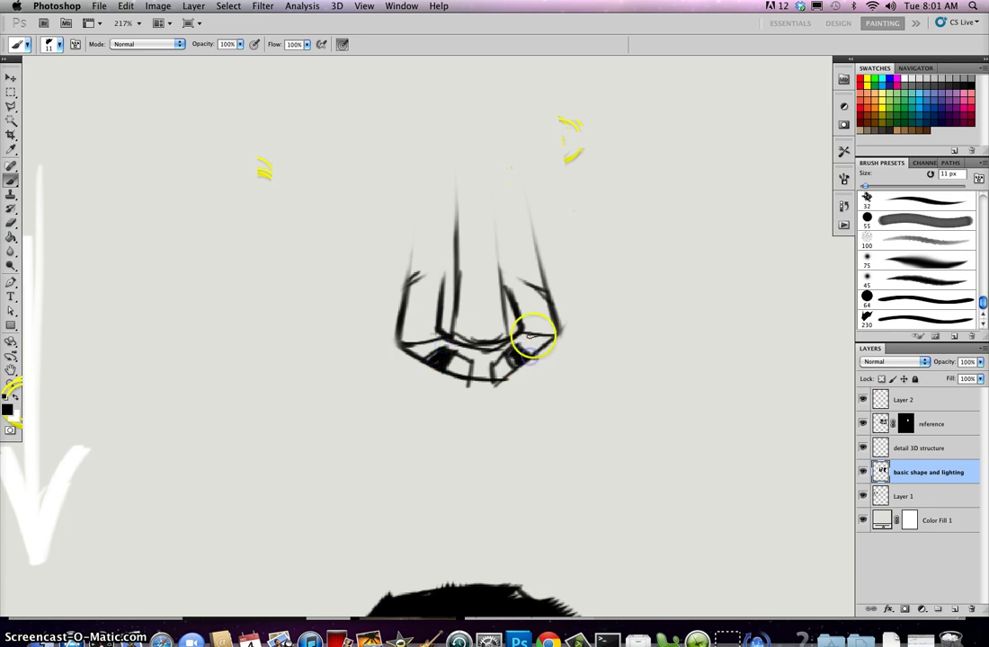
# Set the brush size to 7 px and hatch the whole underside plane of the nose with diagonal strokes
pyautogui.rightClick(438, 300)
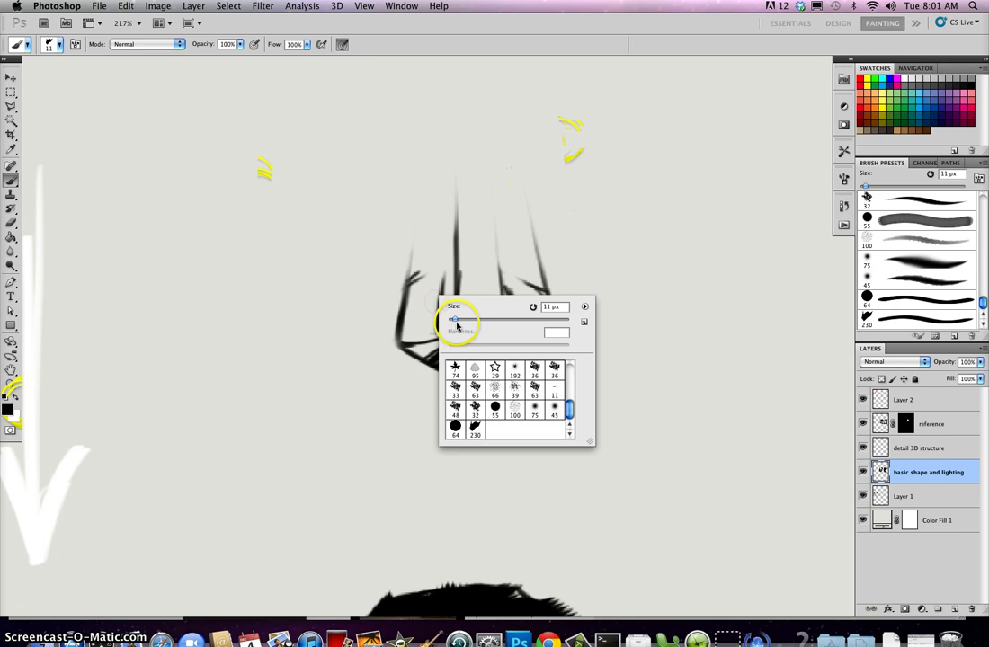
pyautogui.click(421, 347)
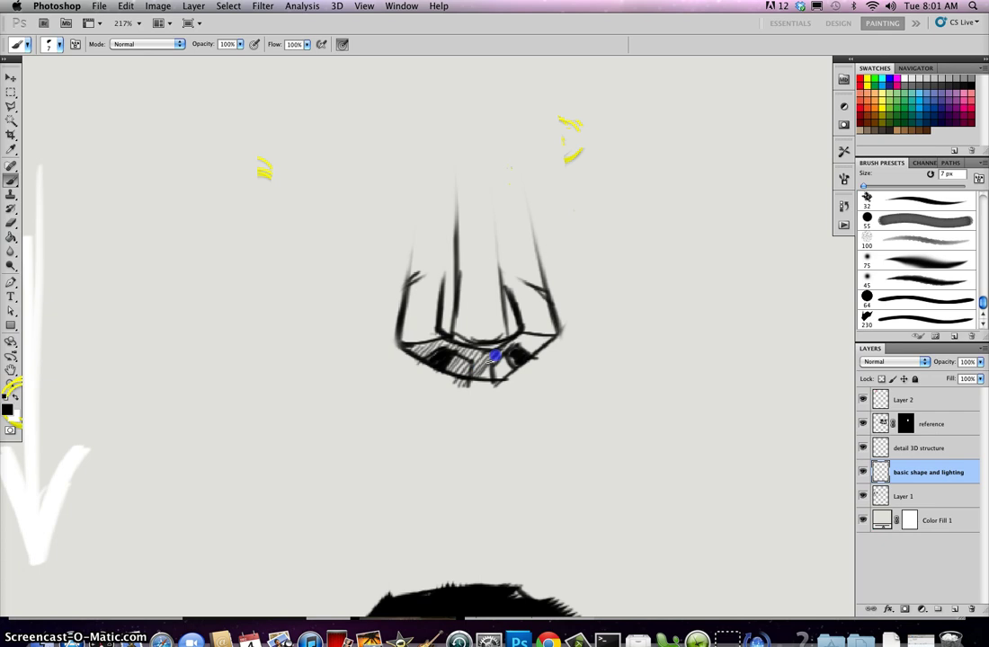
pyautogui.moveTo(511, 344); pyautogui.dragTo(493, 377)
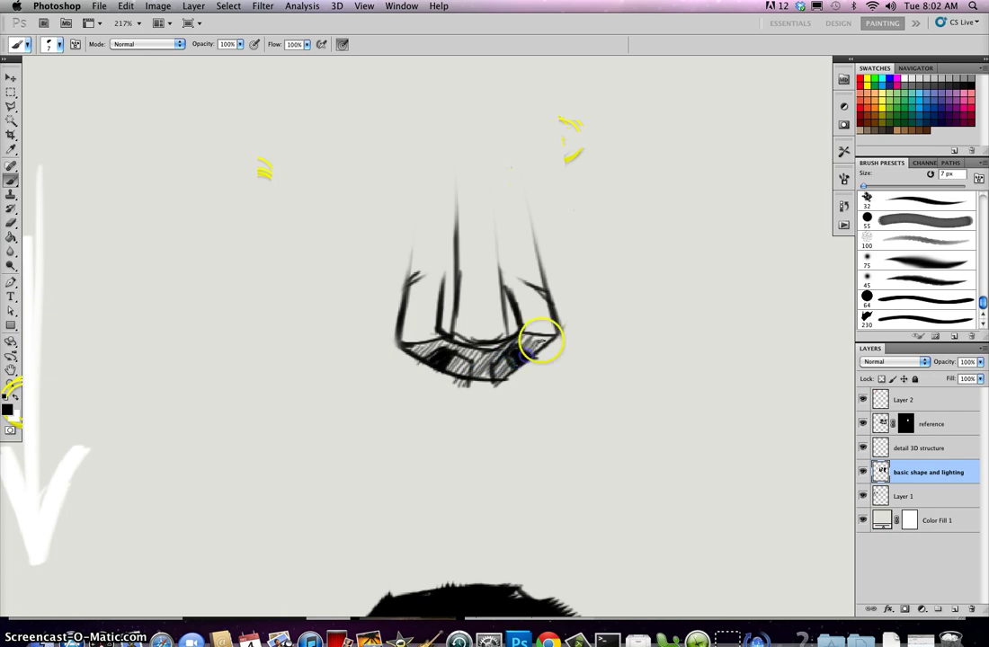
pyautogui.moveTo(540, 342); pyautogui.dragTo(552, 339)
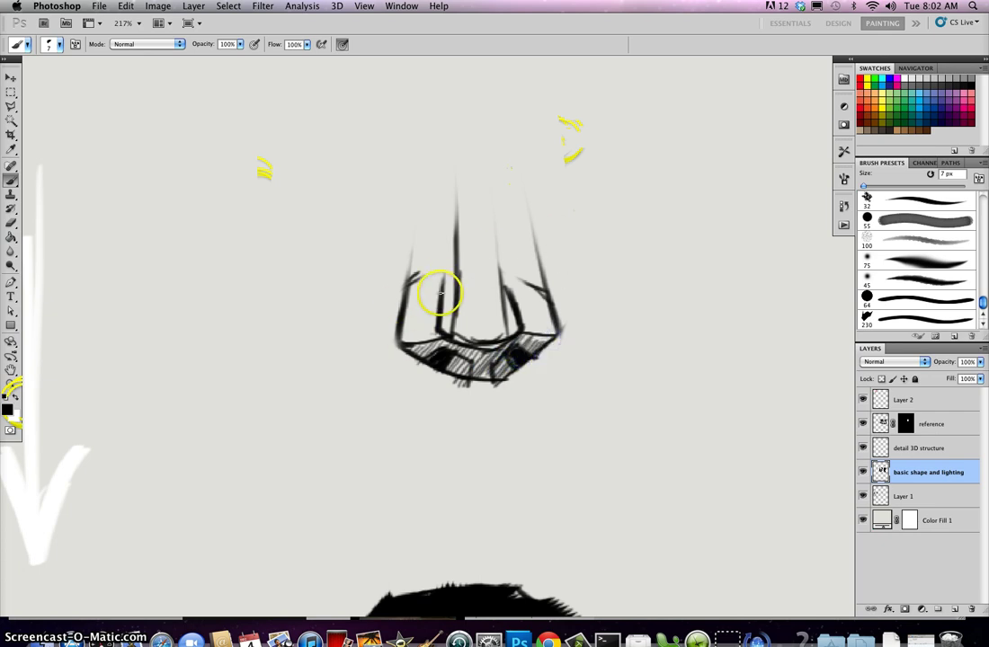
# Erase the bridge lines inside the nose above the tip, keeping the U-shaped tip outline
pyautogui.press('e')
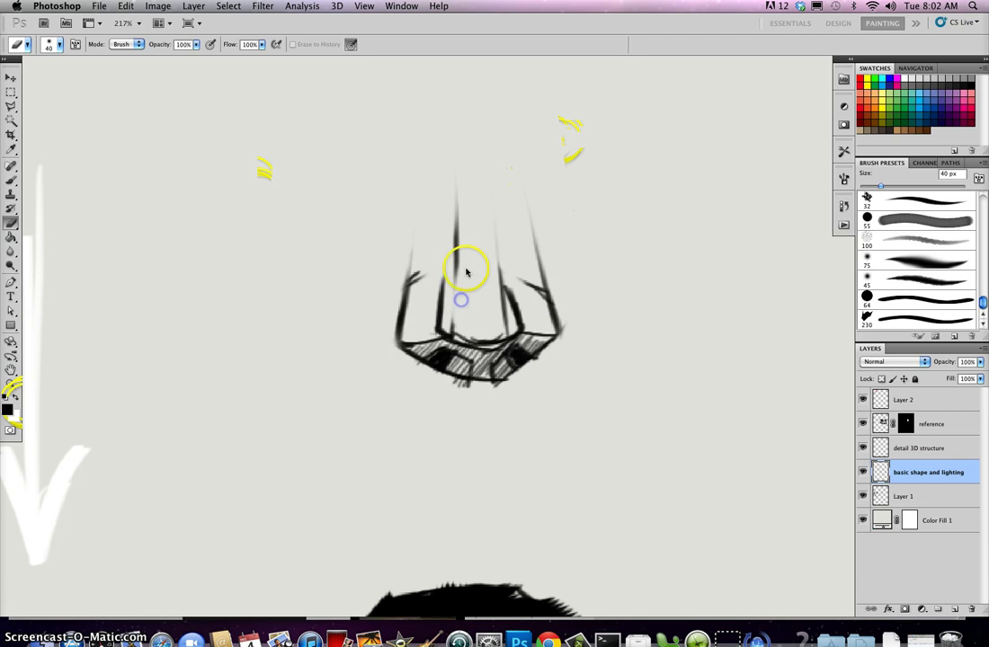
pyautogui.moveTo(465, 271); pyautogui.dragTo(462, 325)
pyautogui.moveTo(487, 270)
pyautogui.mouseDown()
pyautogui.moveTo(496, 316)
pyautogui.moveTo(485, 252)
pyautogui.mouseUp()
pyautogui.moveTo(485, 225); pyautogui.dragTo(484, 231)
pyautogui.moveTo(452, 195); pyautogui.dragTo(464, 286)
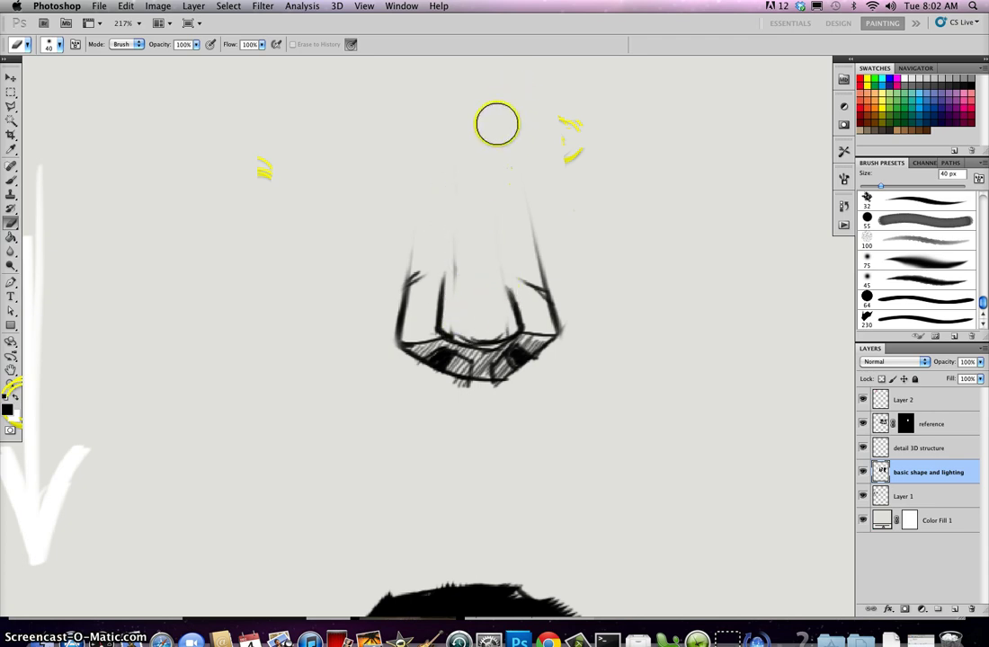
# Draw the nose's bridge edge line and a light-direction arrow aimed at the nose from the upper right with the Brush
pyautogui.press('b')
pyautogui.moveTo(487, 182); pyautogui.dragTo(498, 274)
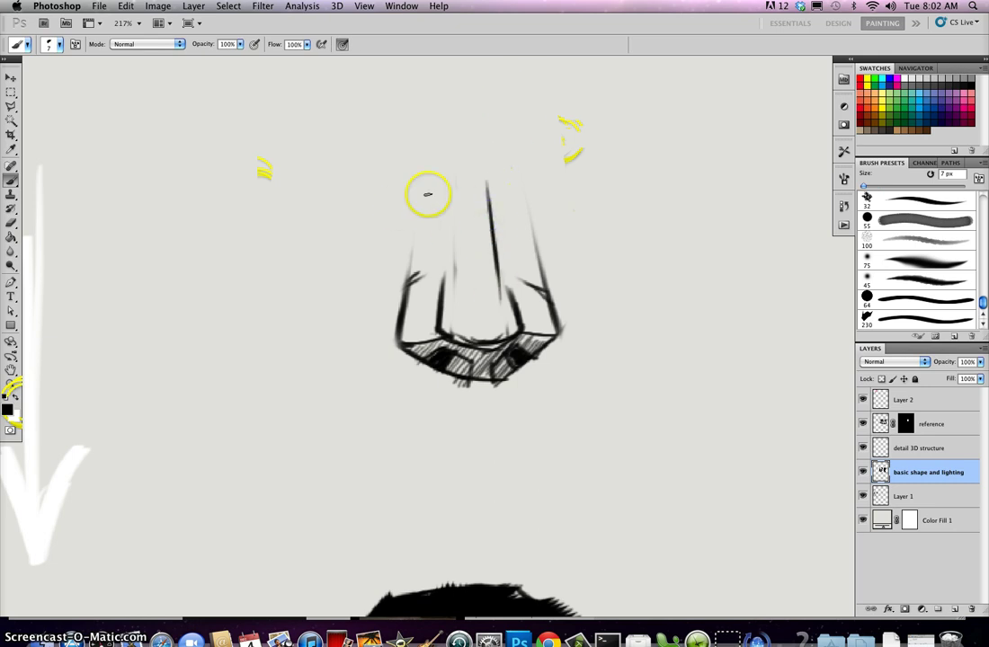
pyautogui.moveTo(640, 138)
pyautogui.mouseDown()
pyautogui.moveTo(564, 190)
pyautogui.moveTo(593, 187)
pyautogui.mouseUp()
# Hatch the whole left side plane of the nose with closely spaced diagonal strokes
pyautogui.moveTo(431, 203)
pyautogui.mouseDown()
pyautogui.moveTo(412, 230)
pyautogui.moveTo(442, 212)
pyautogui.moveTo(441, 225)
pyautogui.mouseUp()
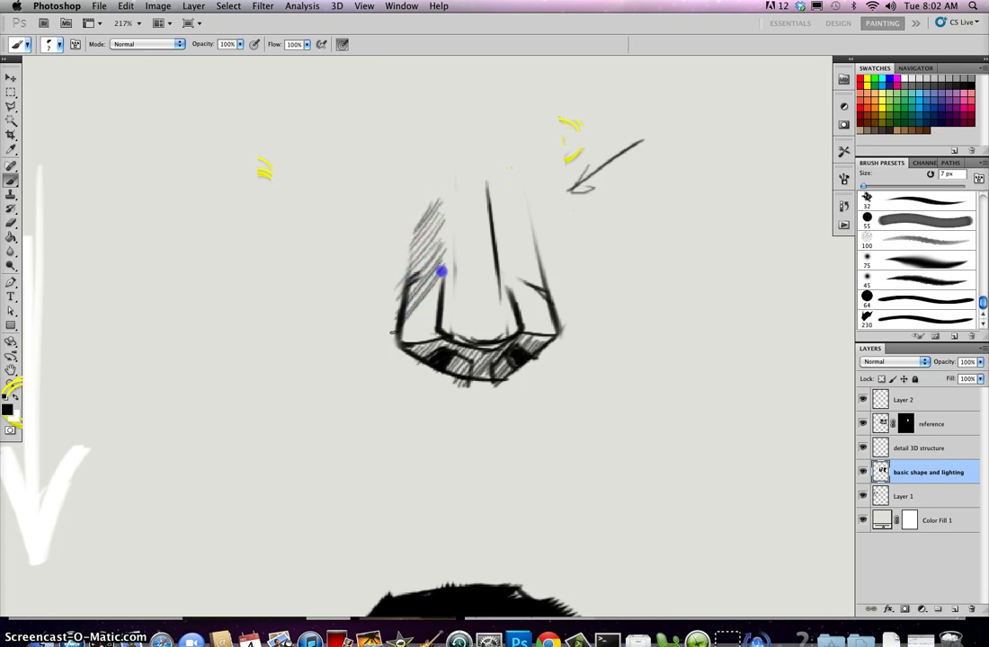
pyautogui.moveTo(402, 333)
pyautogui.mouseDown()
pyautogui.moveTo(437, 299)
pyautogui.moveTo(432, 343)
pyautogui.moveTo(441, 335)
pyautogui.mouseUp()
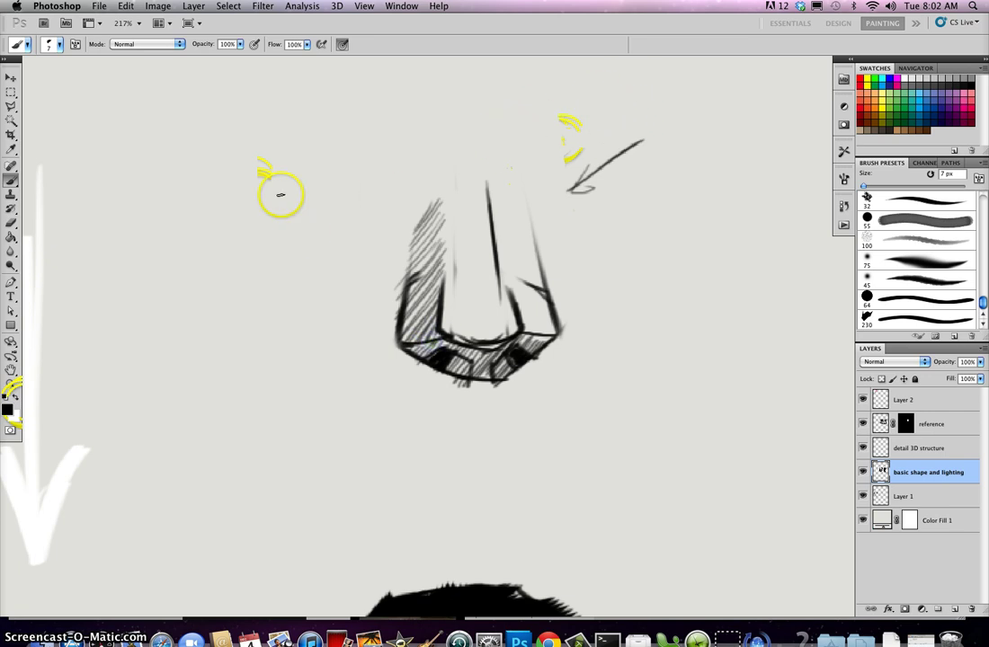
# Draw two hatching samples beside the nose: a dense diagonal patch and, below it, a column of widely spaced diagonal strokes
pyautogui.moveTo(307, 162); pyautogui.dragTo(267, 210)
pyautogui.moveTo(314, 160)
pyautogui.mouseDown()
pyautogui.moveTo(289, 223)
pyautogui.moveTo(320, 193)
pyautogui.moveTo(277, 257)
pyautogui.mouseUp()
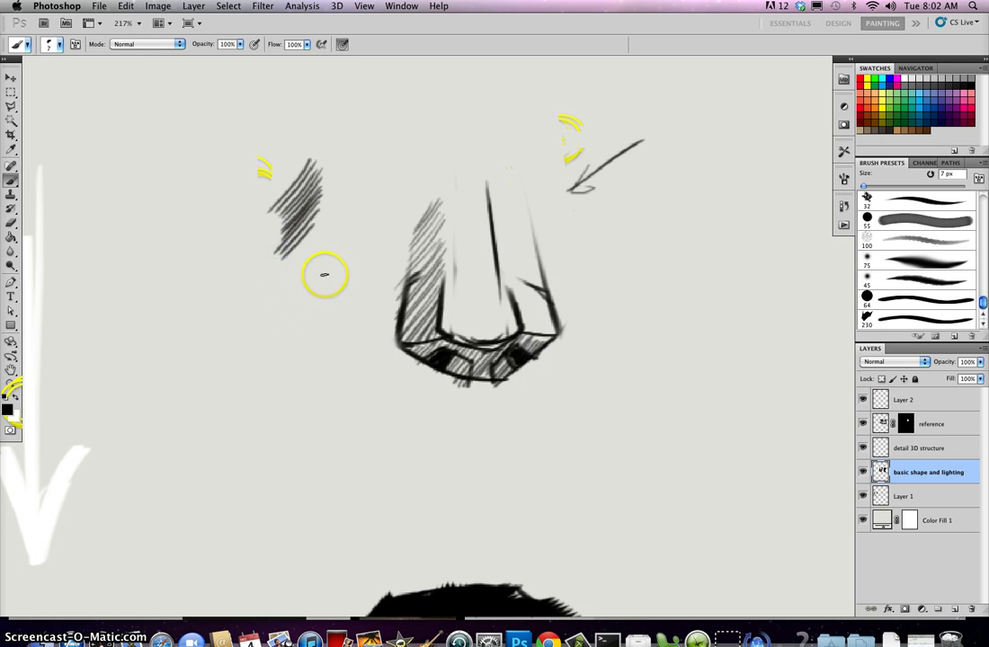
pyautogui.moveTo(331, 276)
pyautogui.mouseDown()
pyautogui.moveTo(285, 325)
pyautogui.moveTo(276, 357)
pyautogui.mouseUp()
pyautogui.moveTo(340, 305); pyautogui.dragTo(282, 378)
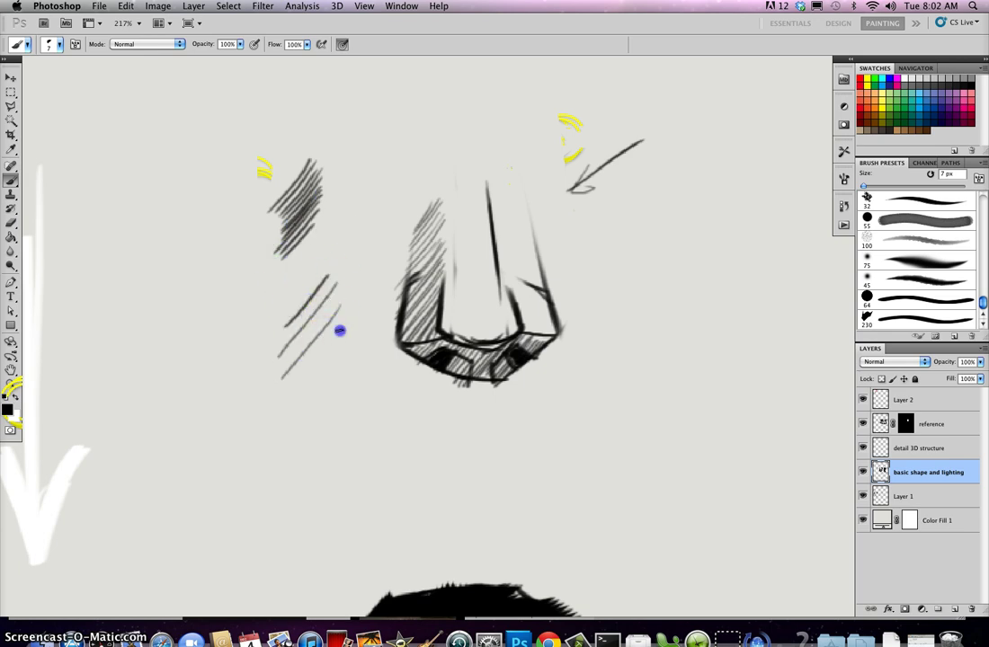
pyautogui.moveTo(343, 329); pyautogui.dragTo(283, 406)
pyautogui.moveTo(342, 354); pyautogui.dragTo(279, 442)
pyautogui.moveTo(338, 389); pyautogui.dragTo(289, 458)
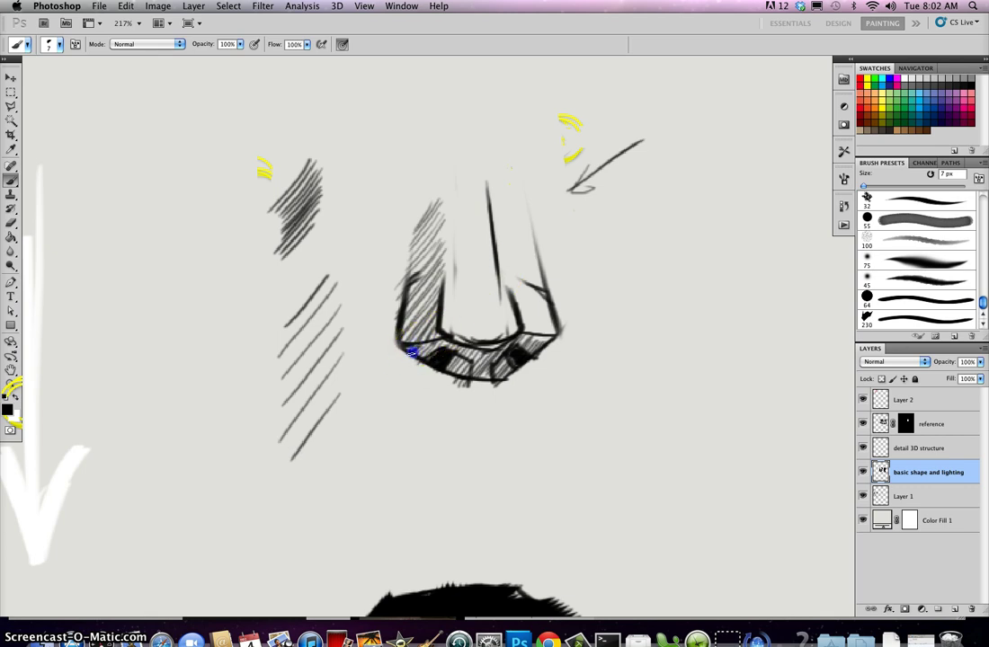
# Darken the nose's underside with another layer of hatching and hatch its front plane with widely spaced diagonal strokes
pyautogui.moveTo(432, 339); pyautogui.dragTo(422, 359)
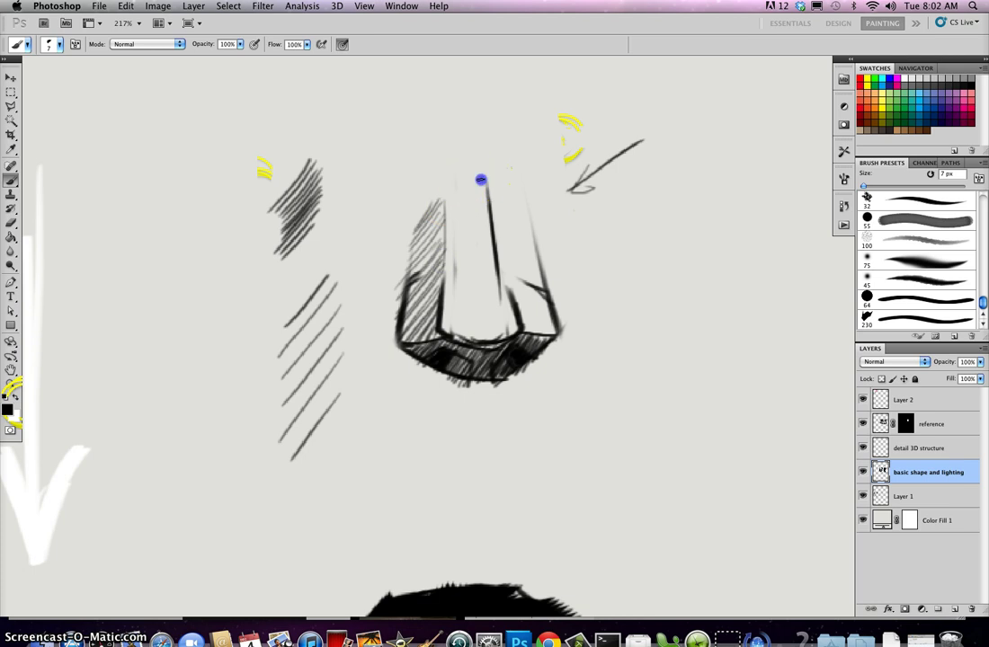
pyautogui.moveTo(481, 222)
pyautogui.mouseDown()
pyautogui.moveTo(477, 274)
pyautogui.moveTo(436, 335)
pyautogui.mouseUp()
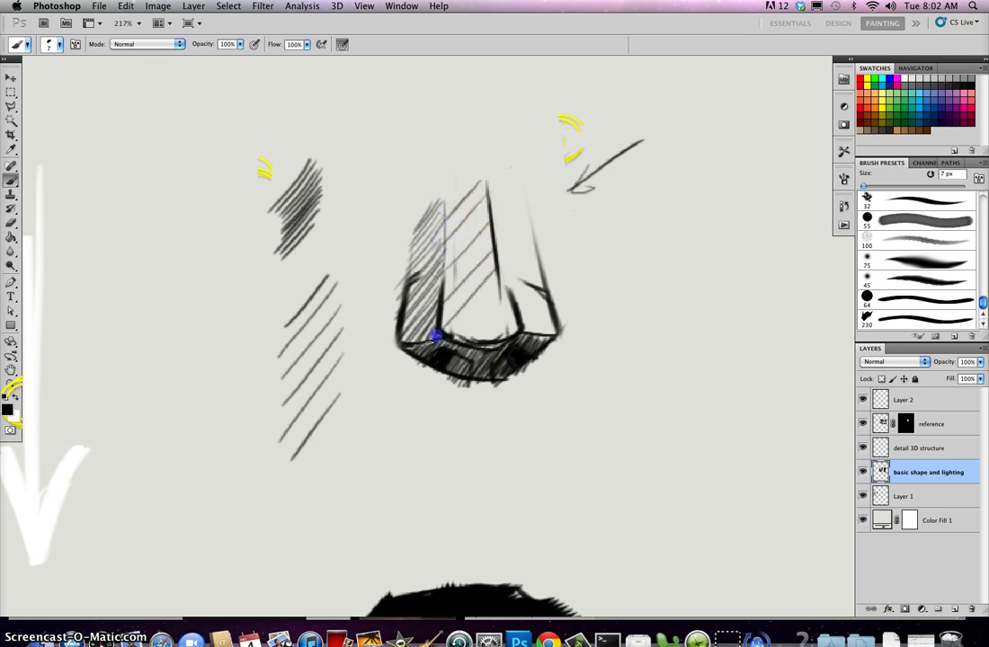
pyautogui.moveTo(499, 283); pyautogui.dragTo(458, 336)
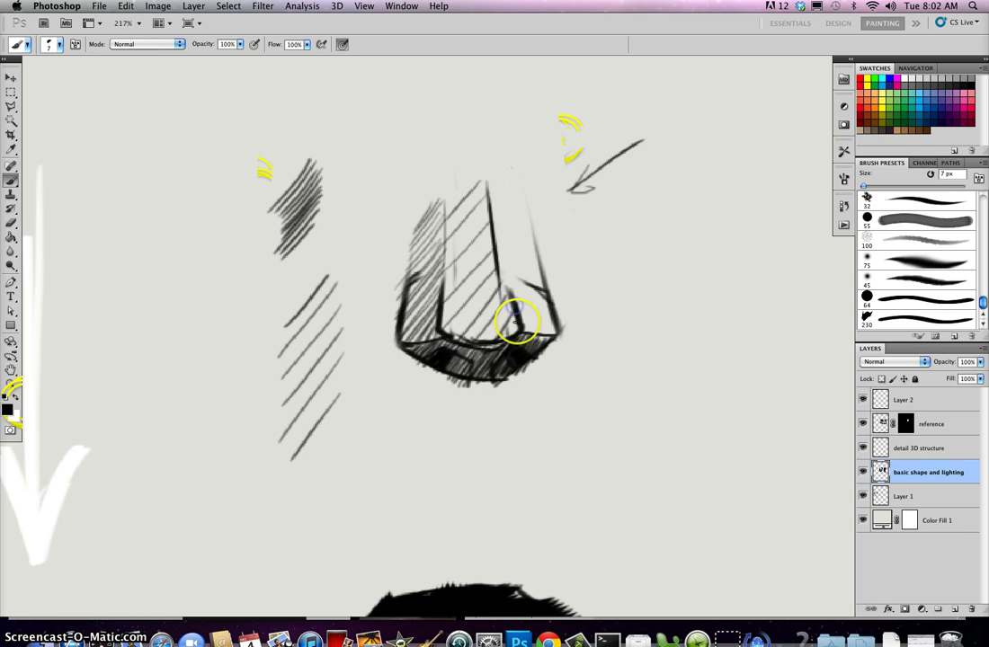
pyautogui.moveTo(518, 322); pyautogui.dragTo(505, 337)
# Build up the hatching around the nose tip and reinforce the tip outline and the bridge edge
pyautogui.scroll(-5, 539, 281)
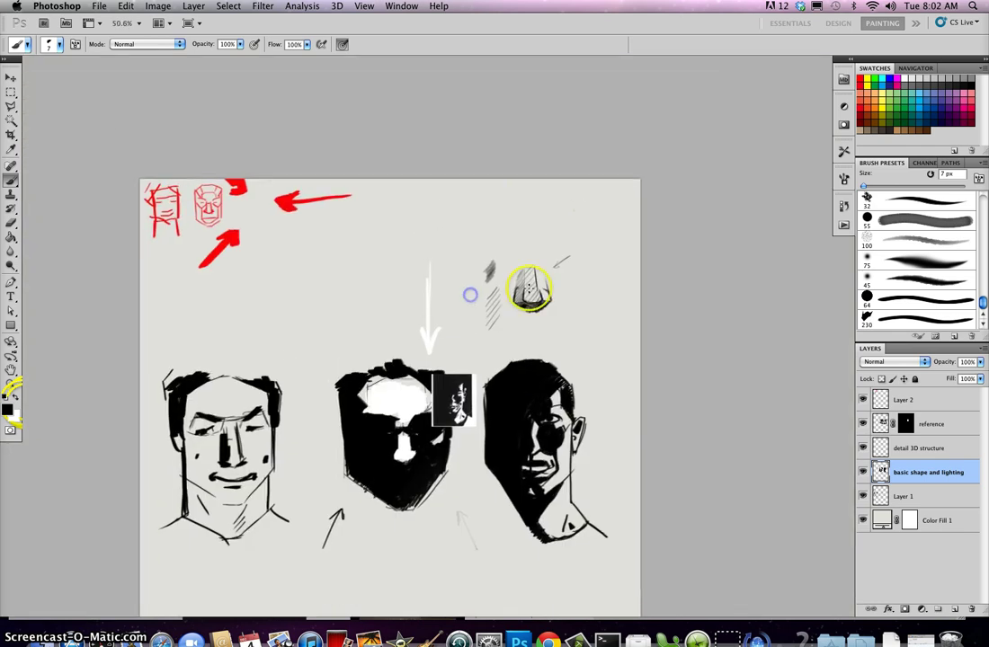
pyautogui.scroll(4, 525, 291)
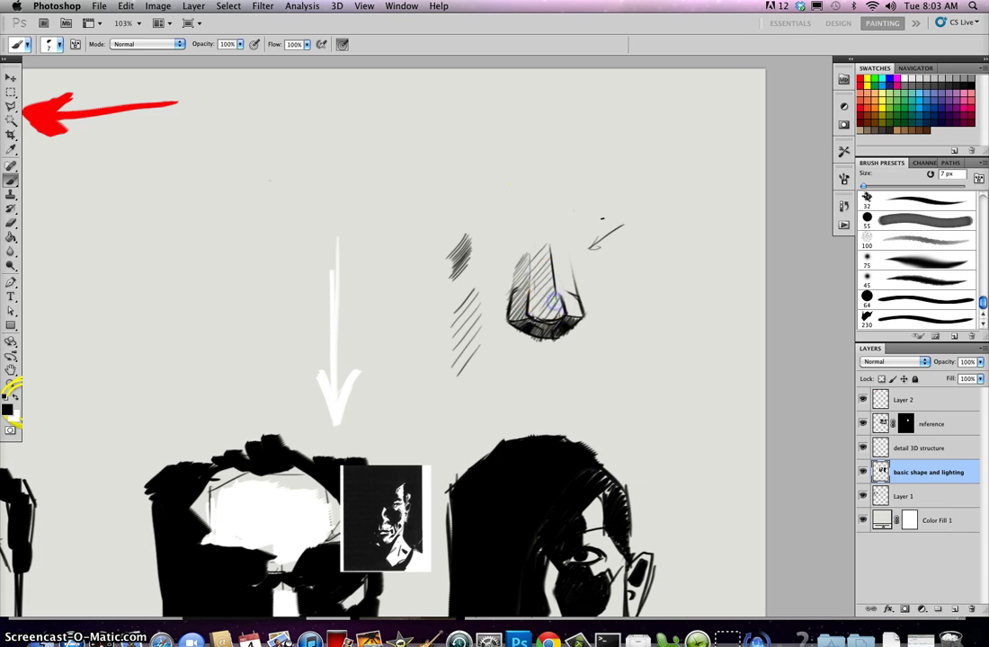
pyautogui.moveTo(550, 308); pyautogui.dragTo(562, 258)
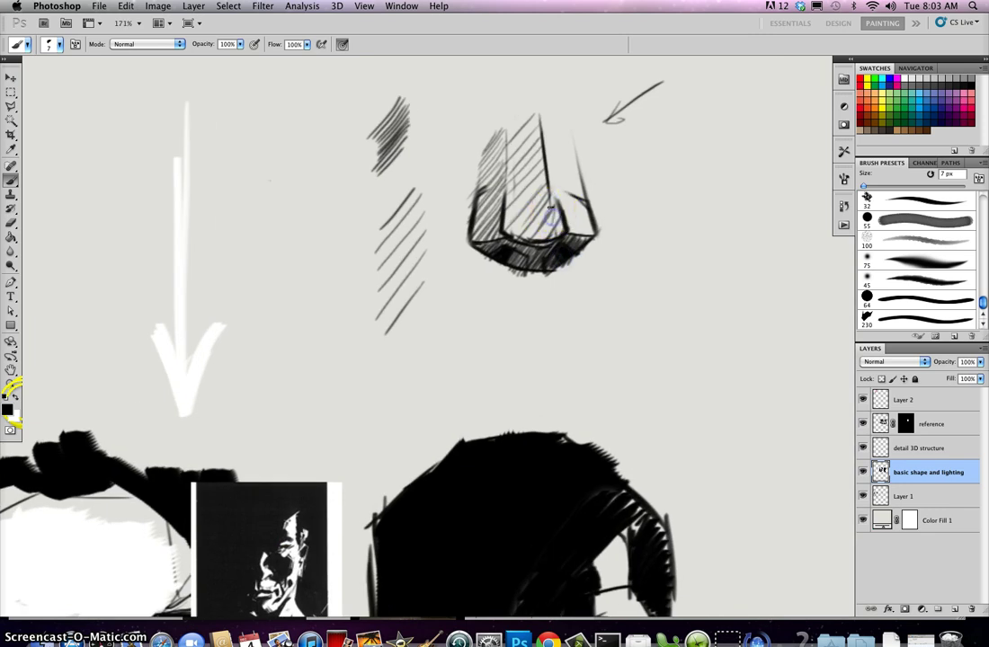
pyautogui.moveTo(560, 230); pyautogui.dragTo(517, 243)
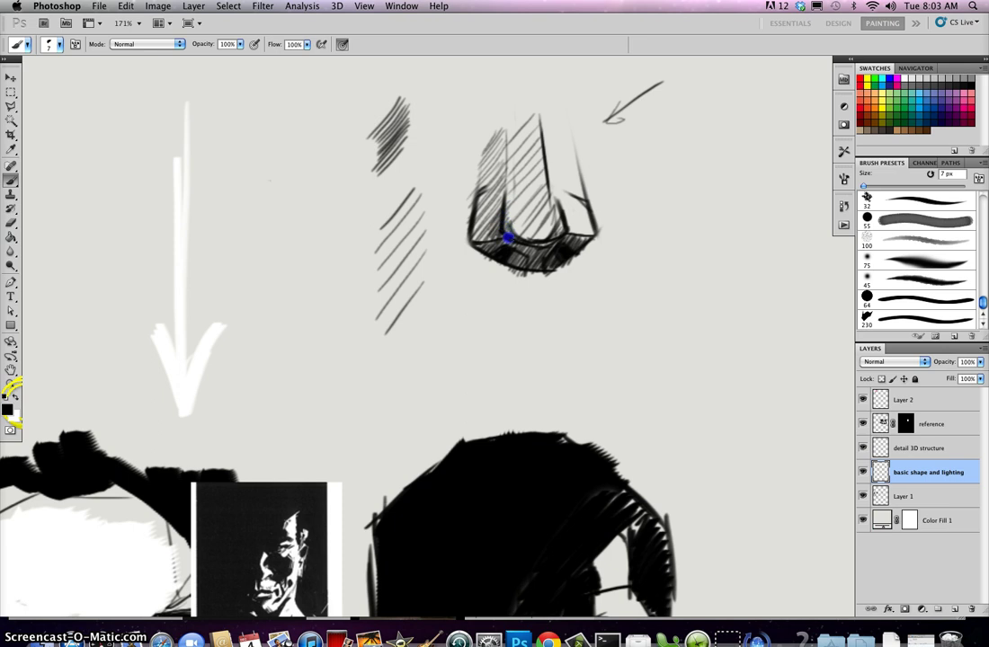
pyautogui.moveTo(562, 222); pyautogui.dragTo(561, 226)
pyautogui.moveTo(540, 117)
pyautogui.mouseDown()
pyautogui.moveTo(551, 196)
pyautogui.moveTo(542, 160)
pyautogui.moveTo(556, 222)
pyautogui.moveTo(493, 207)
pyautogui.moveTo(520, 199)
pyautogui.moveTo(529, 224)
pyautogui.mouseUp()
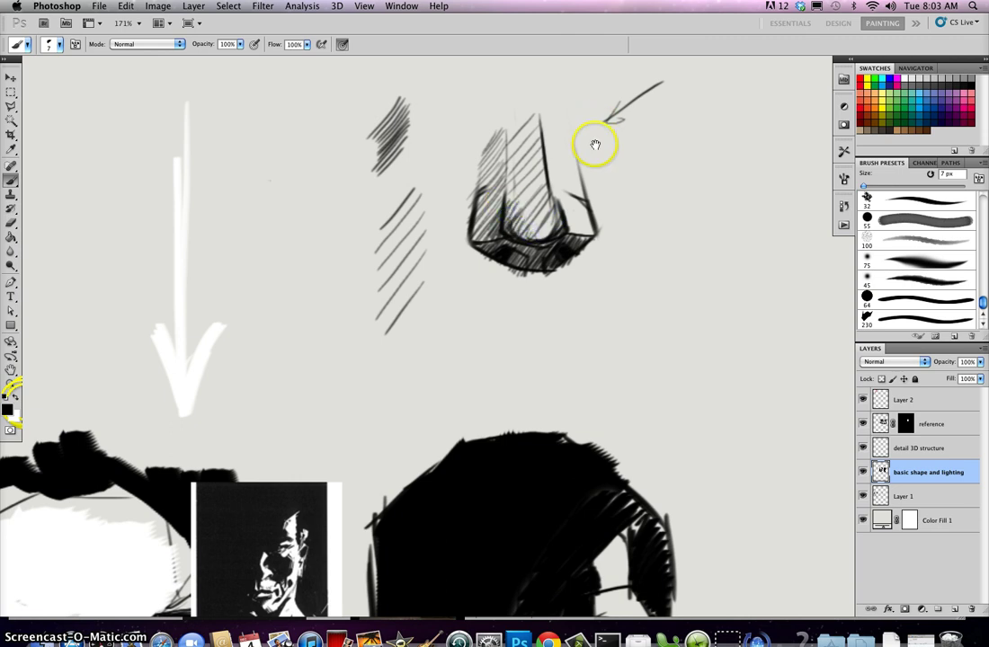
# Sketch a box seen from below in the empty area left of the white arrow, showing its left side, front and underside
pyautogui.moveTo(631, 306)
pyautogui.mouseDown()
pyautogui.moveTo(586, 309)
pyautogui.moveTo(673, 350)
pyautogui.moveTo(542, 327)
pyautogui.moveTo(172, 341)
pyautogui.moveTo(583, 308)
pyautogui.mouseUp()
pyautogui.moveTo(292, 271); pyautogui.dragTo(411, 313)
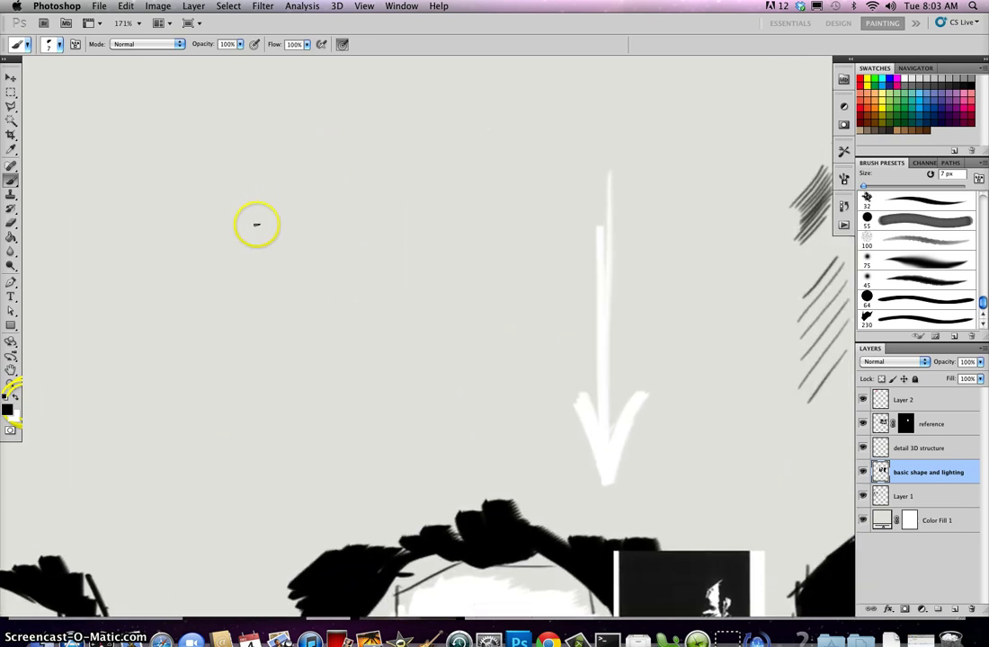
pyautogui.moveTo(257, 281)
pyautogui.mouseDown()
pyautogui.moveTo(256, 164)
pyautogui.moveTo(303, 132)
pyautogui.mouseUp()
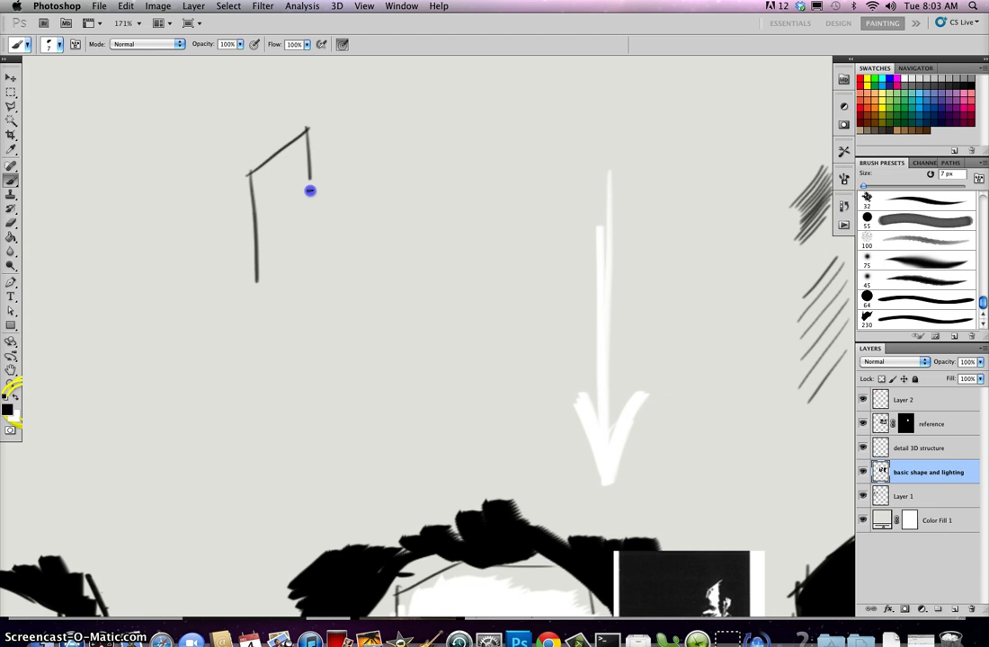
pyautogui.moveTo(258, 281)
pyautogui.mouseDown()
pyautogui.moveTo(309, 231)
pyautogui.moveTo(398, 219)
pyautogui.moveTo(278, 283)
pyautogui.moveTo(364, 274)
pyautogui.moveTo(400, 229)
pyautogui.mouseUp()
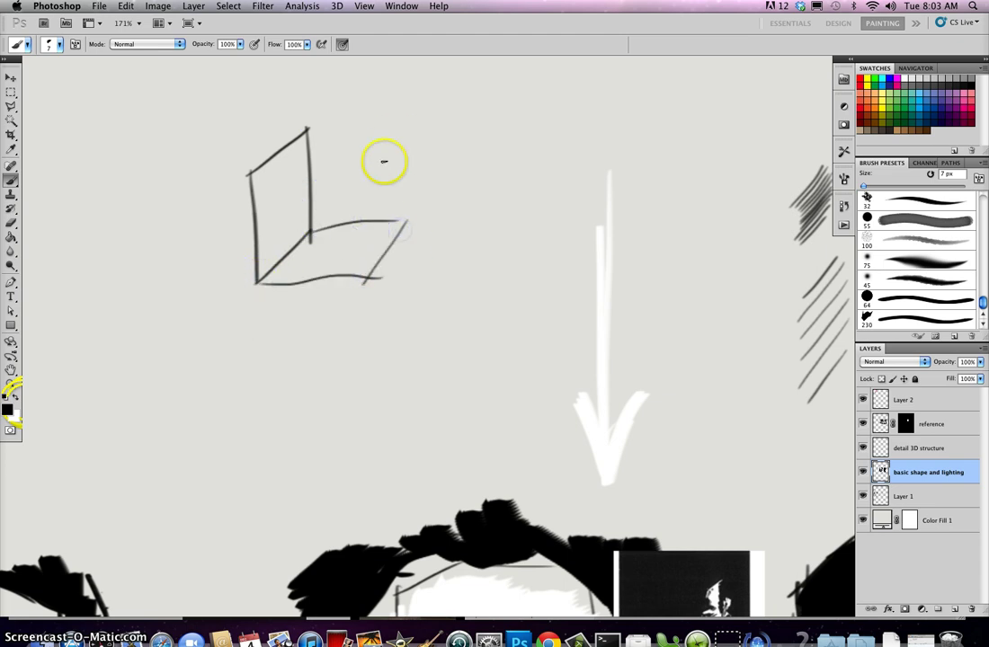
pyautogui.moveTo(397, 135); pyautogui.dragTo(398, 220)
pyautogui.moveTo(311, 130)
pyautogui.mouseDown()
pyautogui.moveTo(402, 125)
pyautogui.moveTo(402, 229)
pyautogui.mouseUp()
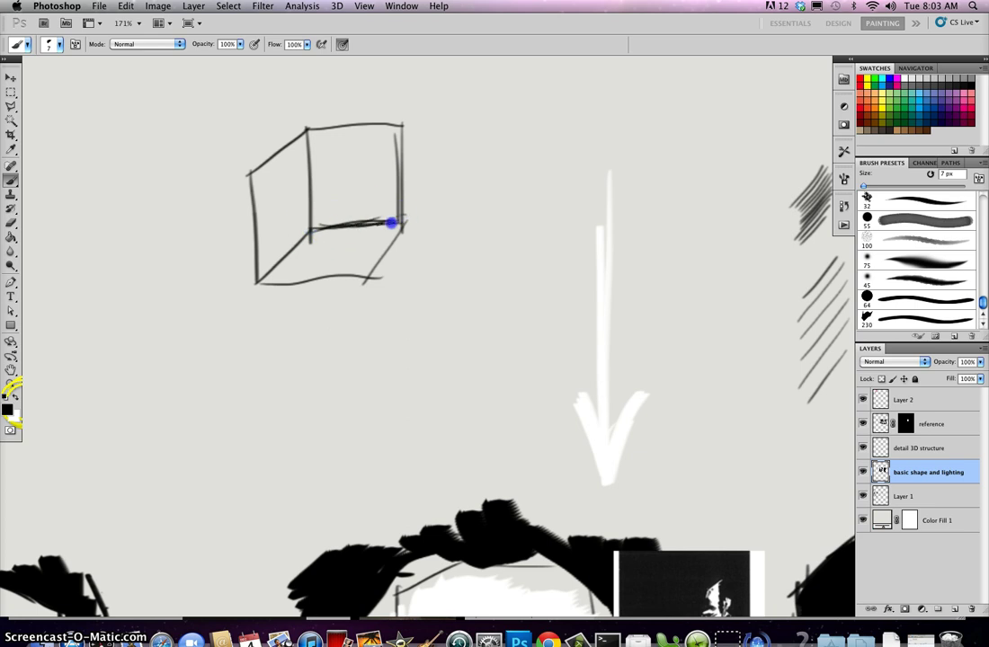
# Restate the box's lower front edge and fill its underside with dense diagonal hatching
pyautogui.moveTo(311, 231); pyautogui.dragTo(412, 234)
pyautogui.moveTo(314, 230)
pyautogui.mouseDown()
pyautogui.moveTo(390, 227)
pyautogui.moveTo(349, 287)
pyautogui.mouseUp()
pyautogui.moveTo(251, 292)
pyautogui.mouseDown()
pyautogui.moveTo(308, 285)
pyautogui.moveTo(307, 237)
pyautogui.moveTo(274, 269)
pyautogui.moveTo(313, 253)
pyautogui.moveTo(285, 290)
pyautogui.moveTo(335, 248)
pyautogui.moveTo(338, 270)
pyautogui.moveTo(373, 249)
pyautogui.moveTo(357, 286)
pyautogui.mouseUp()
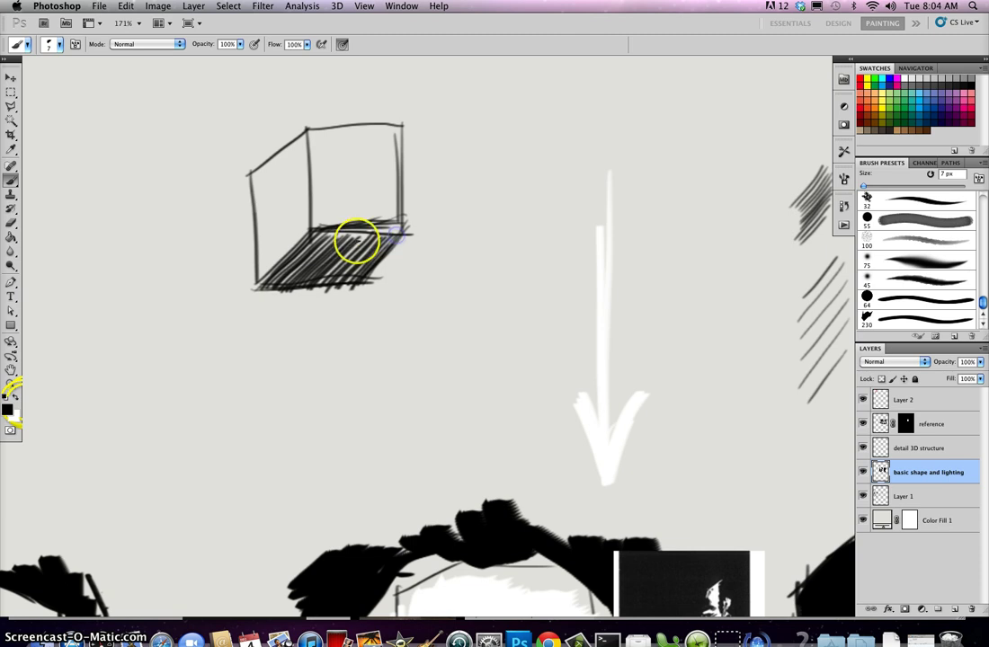
pyautogui.moveTo(365, 234); pyautogui.dragTo(335, 263)
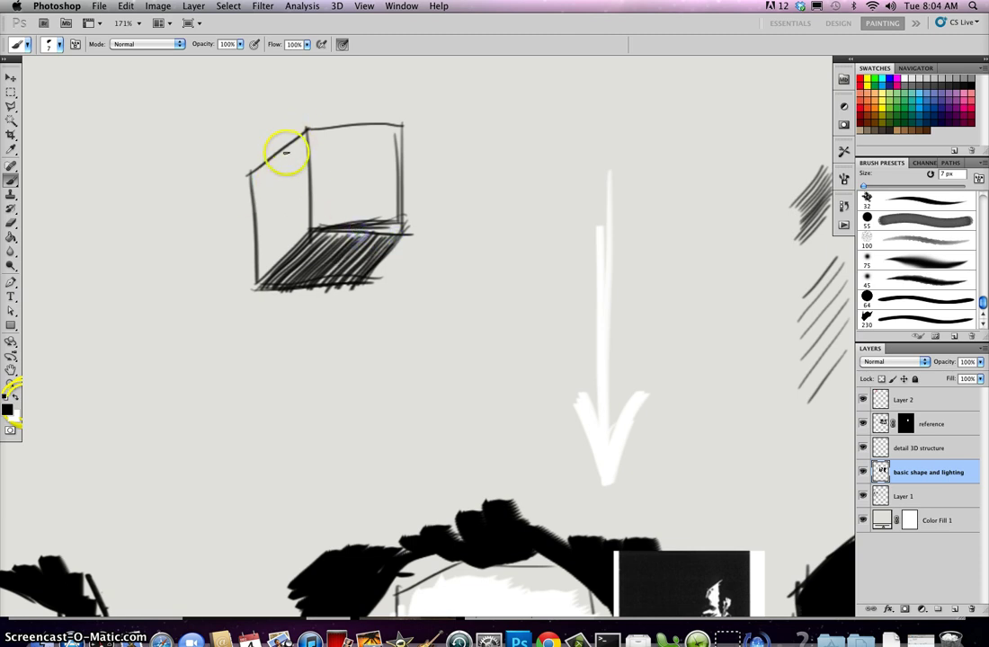
# Hatch the box's left side with widely spaced diagonal strokes and darken the underside along its front edge
pyautogui.moveTo(251, 176); pyautogui.dragTo(307, 137)
pyautogui.moveTo(254, 191)
pyautogui.mouseDown()
pyautogui.moveTo(310, 165)
pyautogui.moveTo(306, 181)
pyautogui.mouseUp()
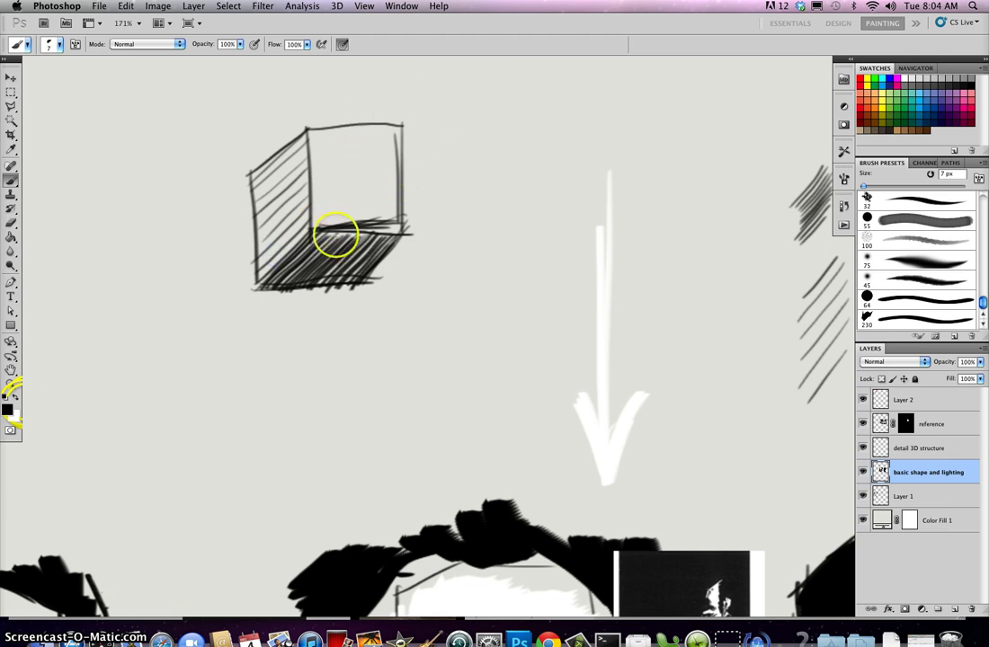
pyautogui.moveTo(325, 231)
pyautogui.mouseDown()
pyautogui.moveTo(311, 251)
pyautogui.moveTo(336, 248)
pyautogui.mouseUp()
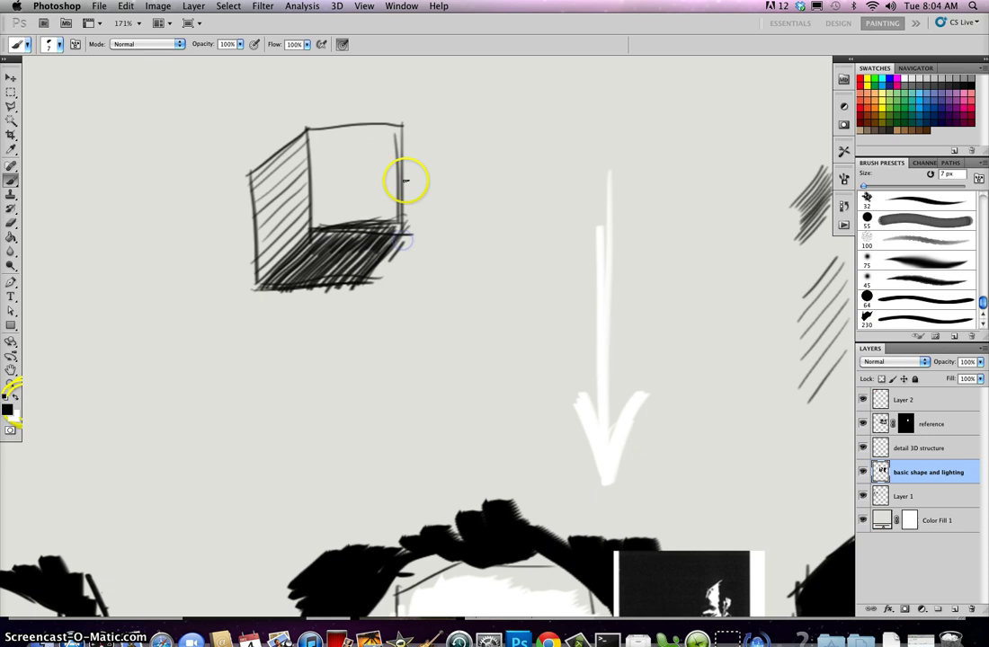
# Sketch a large circle for a sphere to the left of the box, reinforcing its left edge
pyautogui.moveTo(374, 274)
pyautogui.mouseDown()
pyautogui.moveTo(497, 213)
pyautogui.moveTo(582, 290)
pyautogui.mouseUp()
pyautogui.moveTo(266, 232)
pyautogui.mouseDown()
pyautogui.moveTo(209, 247)
pyautogui.moveTo(334, 352)
pyautogui.moveTo(306, 254)
pyautogui.moveTo(325, 366)
pyautogui.mouseUp()
pyautogui.moveTo(235, 235)
pyautogui.mouseDown()
pyautogui.moveTo(181, 329)
pyautogui.moveTo(203, 264)
pyautogui.moveTo(154, 321)
pyautogui.mouseUp()
pyautogui.moveTo(184, 270); pyautogui.dragTo(162, 350)
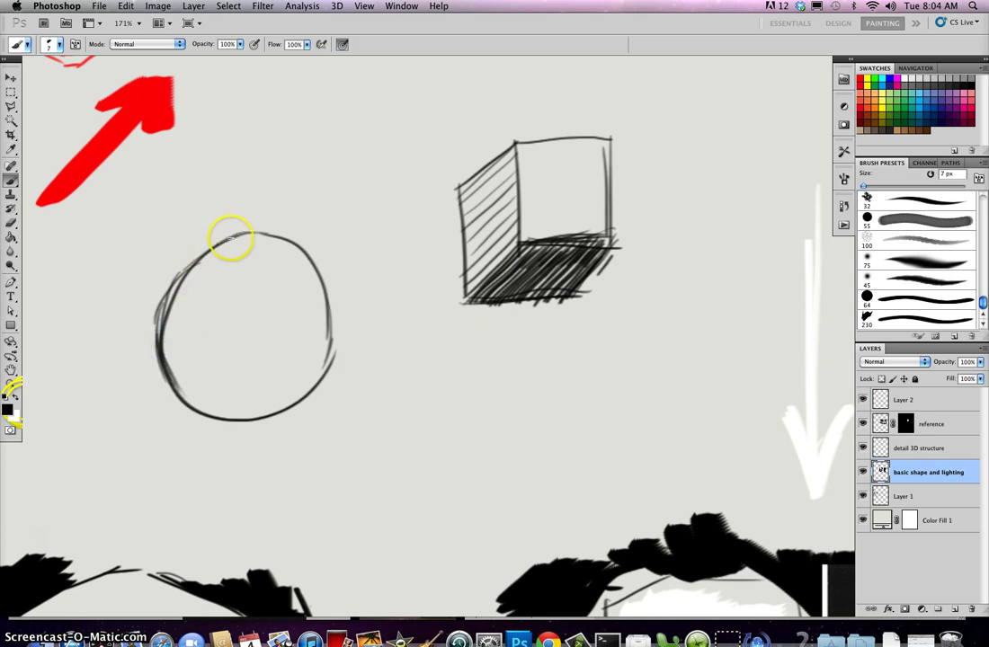
# Draw two curved contour lines inside the sphere, dividing it into light, middle and shadow bands
pyautogui.moveTo(208, 322); pyautogui.dragTo(234, 372)
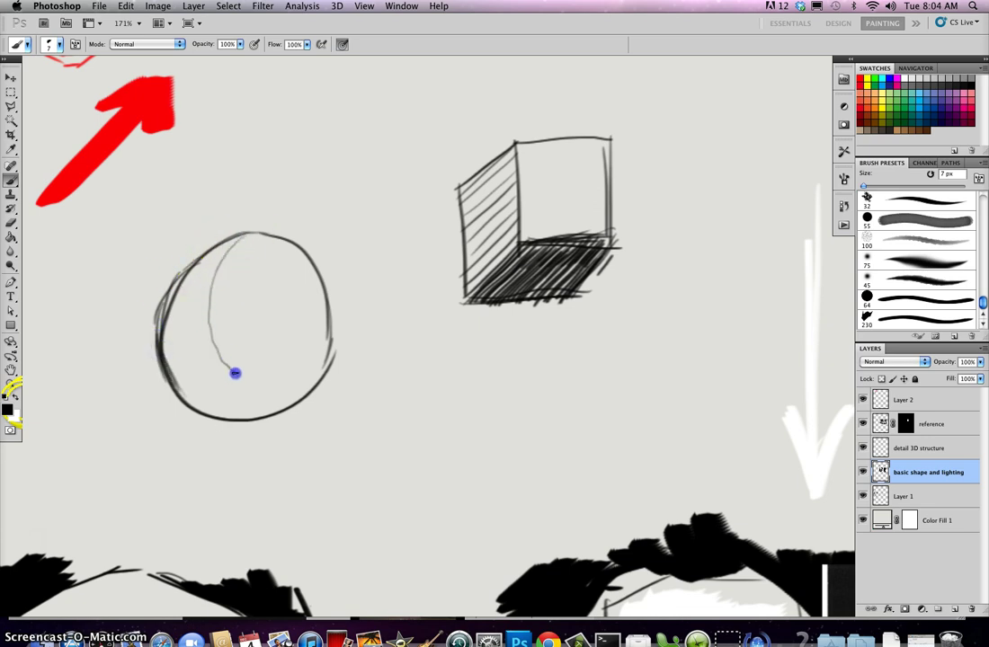
pyautogui.moveTo(323, 352); pyautogui.dragTo(328, 343)
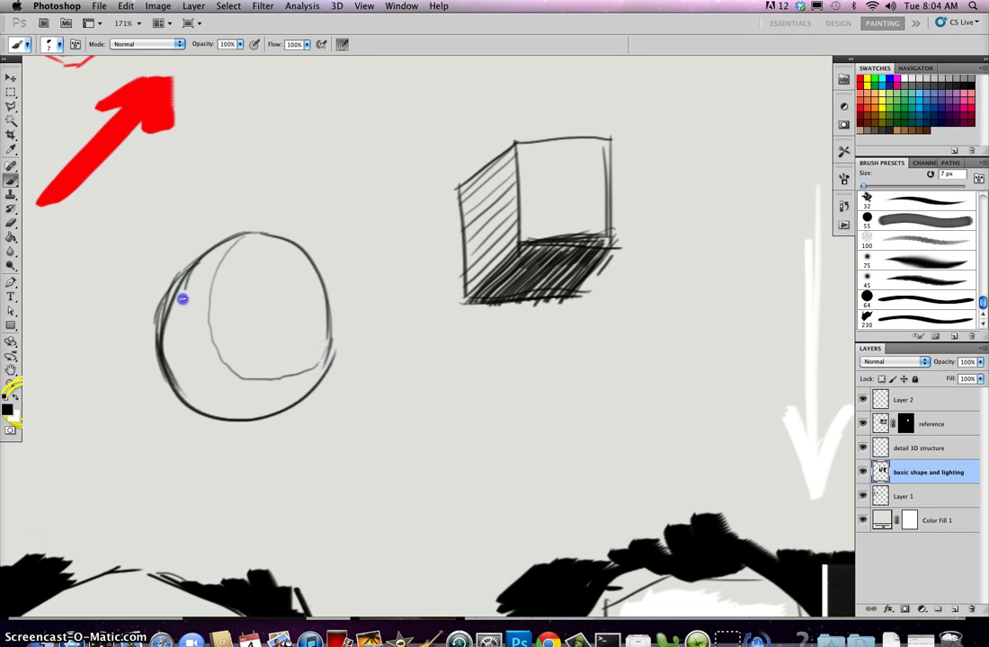
pyautogui.moveTo(290, 392); pyautogui.dragTo(316, 383)
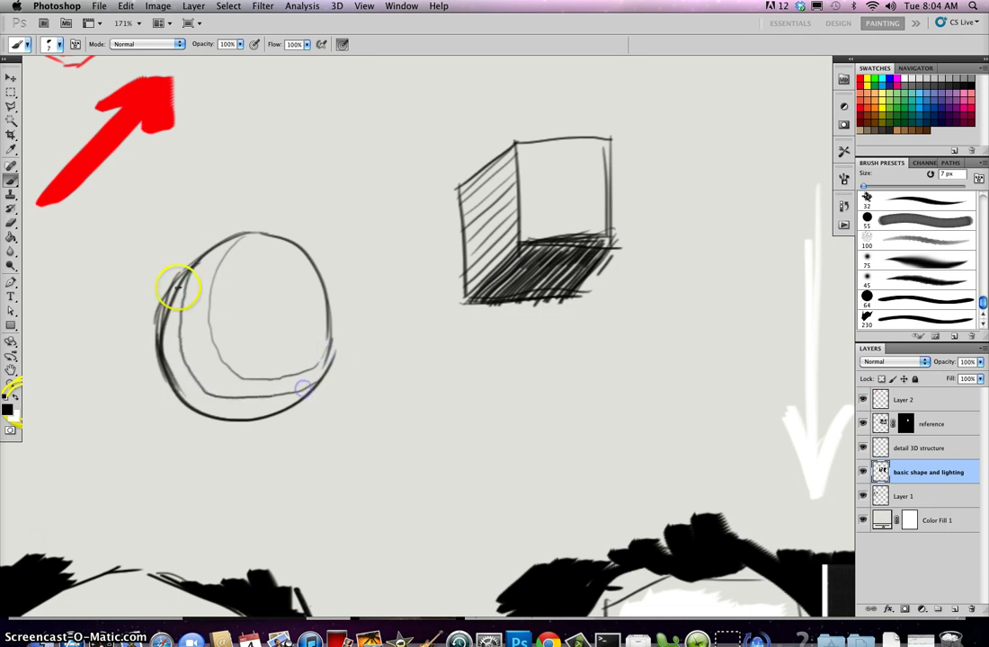
# Hatch the sphere's outer shadow band densely and its middle band with wider diagonal strokes that run slightly into the light area
pyautogui.moveTo(183, 283)
pyautogui.mouseDown()
pyautogui.moveTo(163, 313)
pyautogui.moveTo(178, 322)
pyautogui.mouseUp()
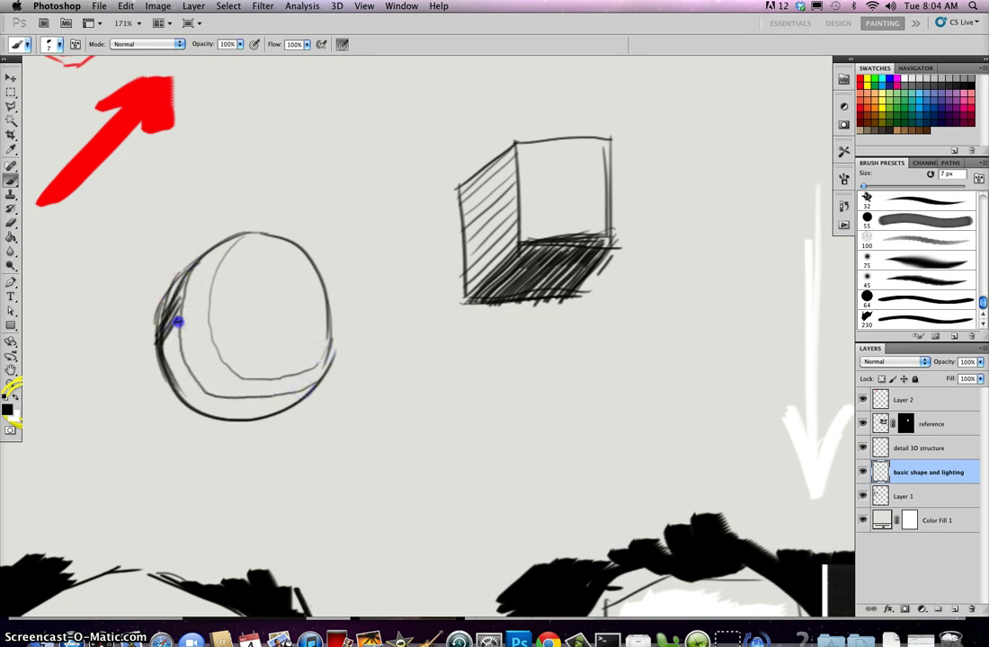
pyautogui.moveTo(166, 363); pyautogui.dragTo(179, 369)
pyautogui.moveTo(218, 417); pyautogui.dragTo(251, 414)
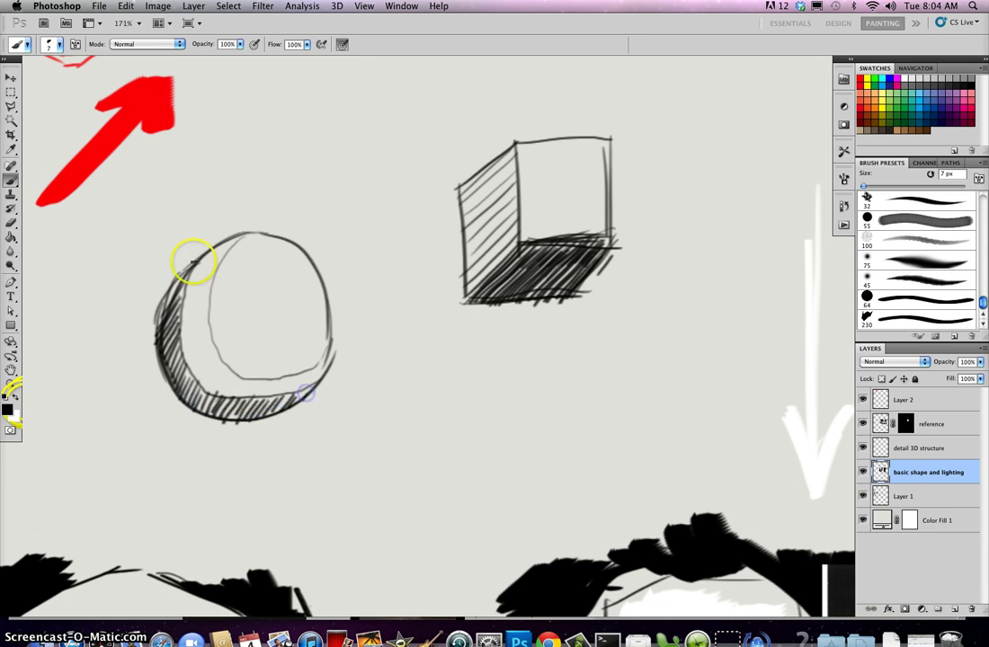
pyautogui.moveTo(196, 274)
pyautogui.mouseDown()
pyautogui.moveTo(209, 291)
pyautogui.moveTo(198, 352)
pyautogui.moveTo(284, 376)
pyautogui.mouseUp()
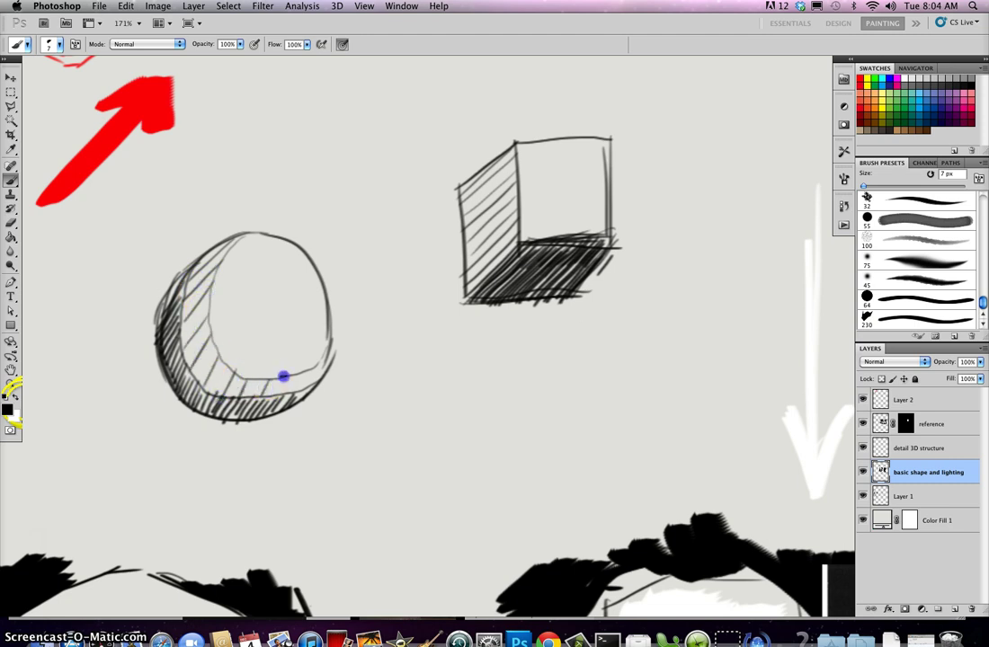
pyautogui.moveTo(241, 249)
pyautogui.mouseDown()
pyautogui.moveTo(211, 276)
pyautogui.moveTo(223, 286)
pyautogui.moveTo(214, 291)
pyautogui.moveTo(226, 300)
pyautogui.moveTo(235, 364)
pyautogui.moveTo(259, 373)
pyautogui.moveTo(271, 361)
pyautogui.moveTo(306, 373)
pyautogui.mouseUp()
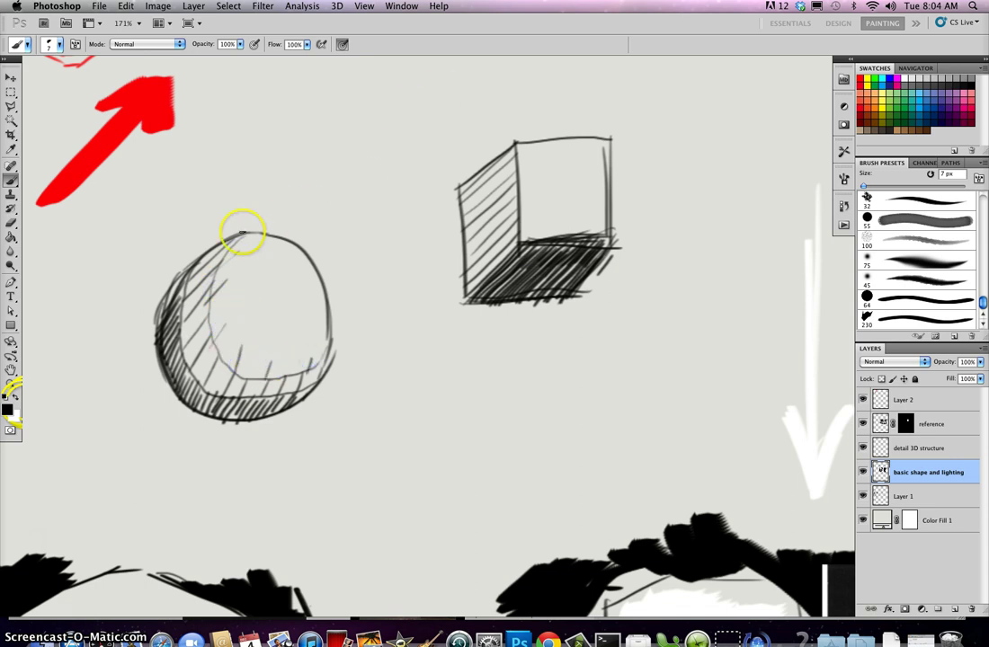
# Cross-hatch the sphere's shadow and middle bands with strokes in the opposite diagonal direction
pyautogui.moveTo(180, 283); pyautogui.dragTo(173, 299)
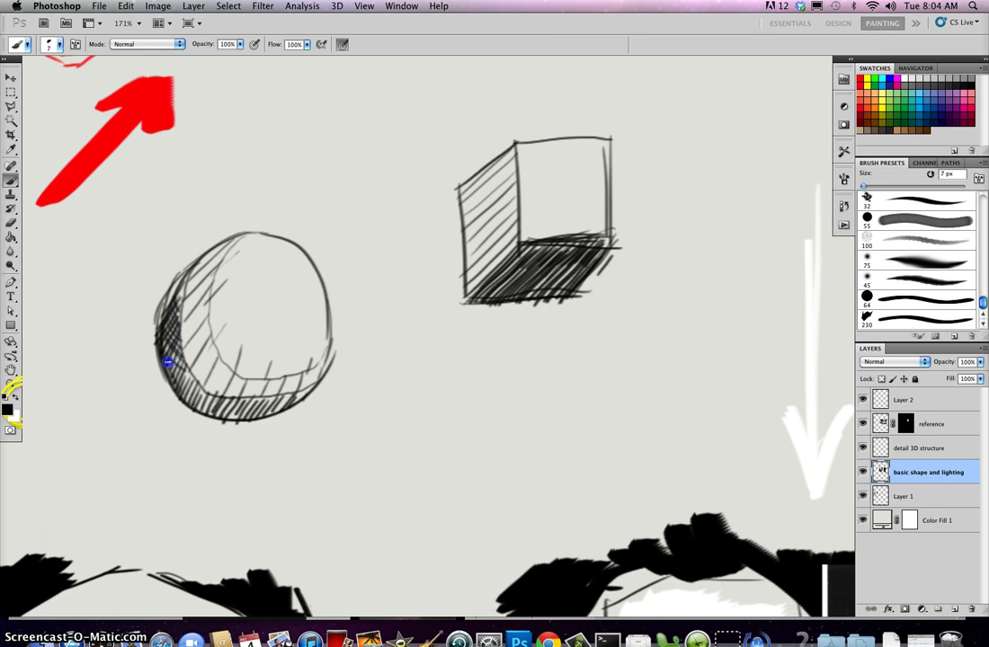
pyautogui.moveTo(167, 362)
pyautogui.mouseDown()
pyautogui.moveTo(191, 381)
pyautogui.moveTo(170, 364)
pyautogui.moveTo(188, 403)
pyautogui.moveTo(200, 405)
pyautogui.moveTo(181, 371)
pyautogui.moveTo(219, 417)
pyautogui.mouseUp()
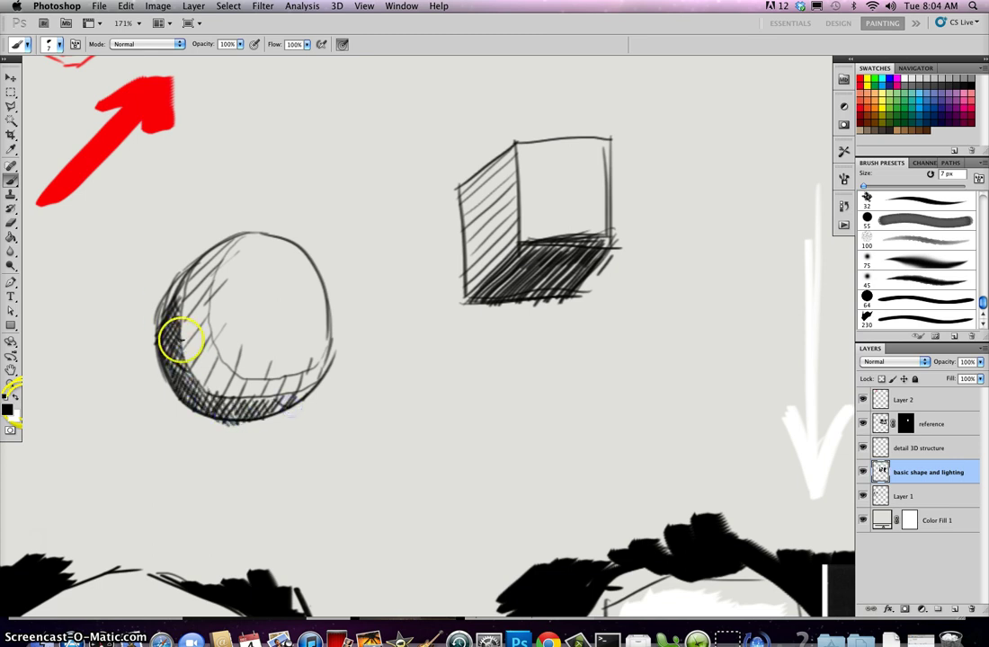
pyautogui.moveTo(190, 311); pyautogui.dragTo(186, 275)
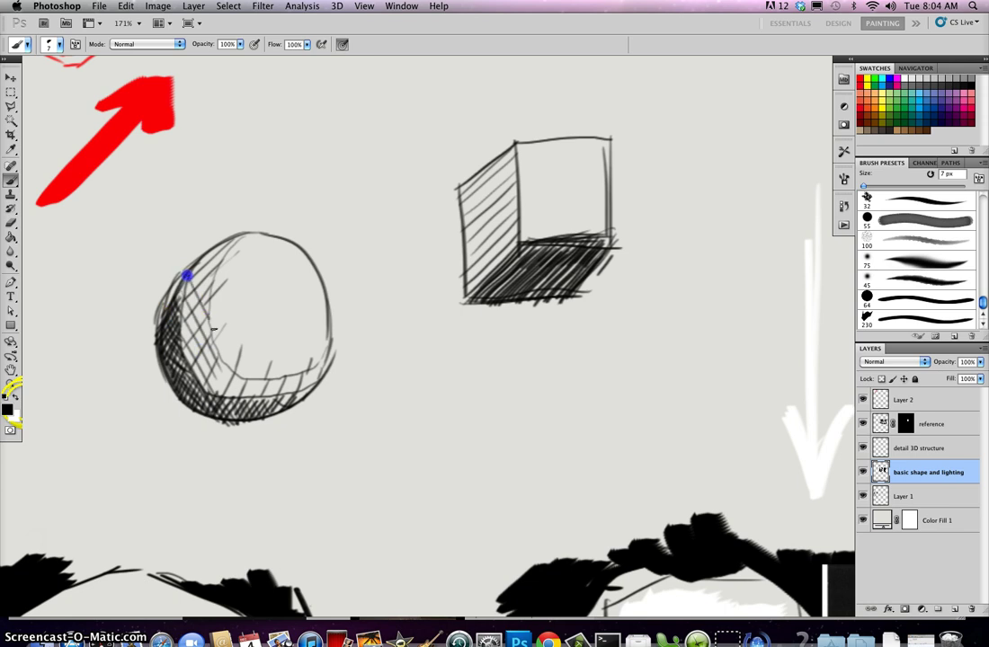
pyautogui.moveTo(222, 389)
pyautogui.mouseDown()
pyautogui.moveTo(220, 364)
pyautogui.moveTo(296, 402)
pyautogui.mouseUp()
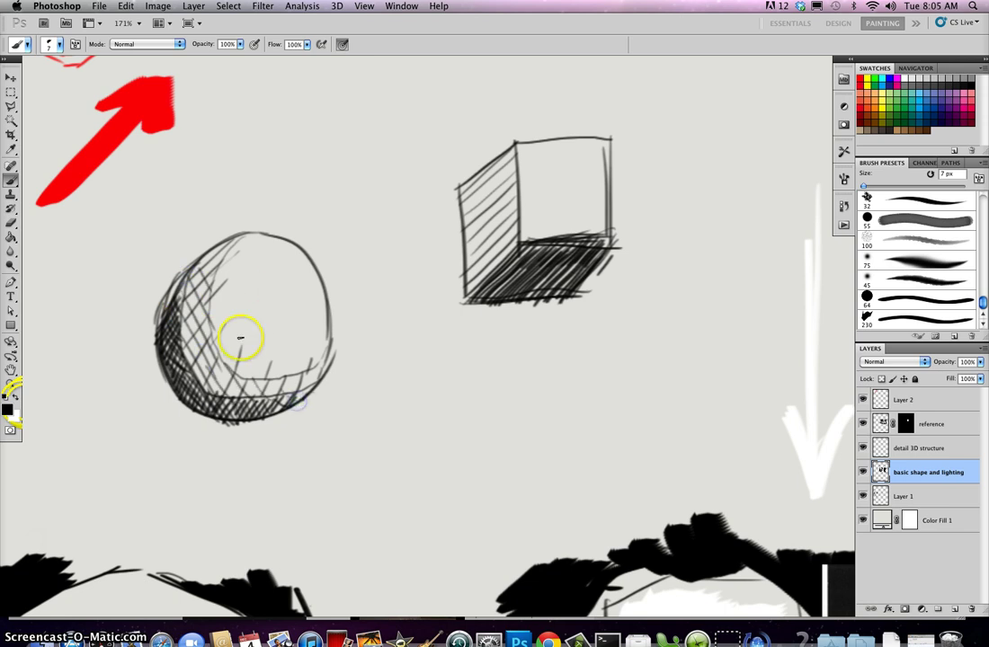
pyautogui.moveTo(320, 325); pyautogui.dragTo(267, 314)
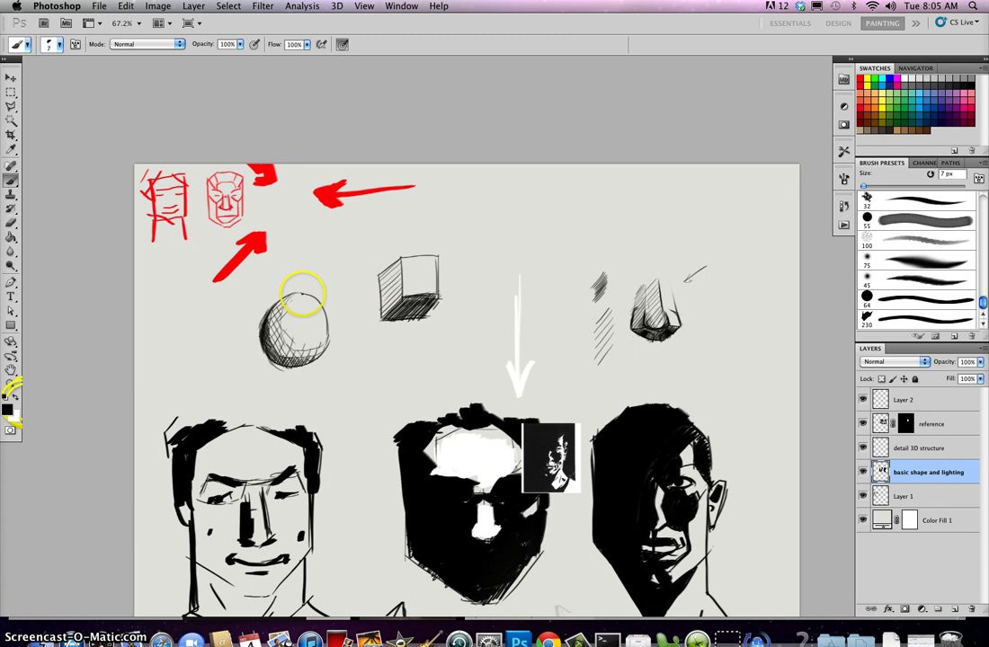
# Erase the sphere's light area and right edge with a 40 px eraser, and redraw its outline with a 7 px brush
pyautogui.scroll(3, 302, 289)
pyautogui.press('e')
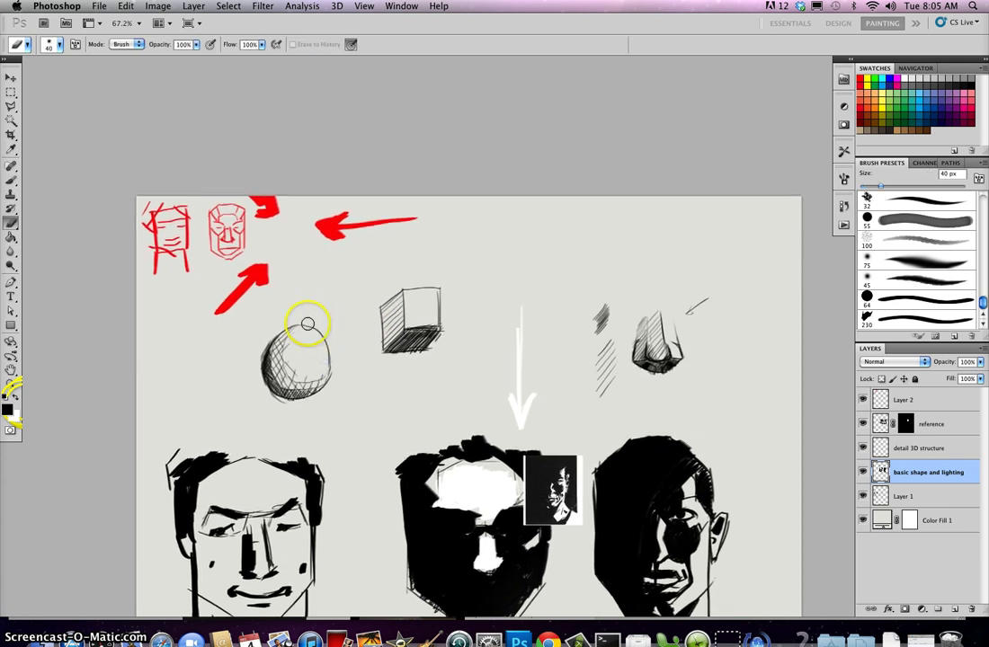
pyautogui.moveTo(311, 366)
pyautogui.mouseDown()
pyautogui.moveTo(291, 372)
pyautogui.moveTo(325, 364)
pyautogui.moveTo(285, 349)
pyautogui.moveTo(289, 366)
pyautogui.moveTo(284, 344)
pyautogui.mouseUp()
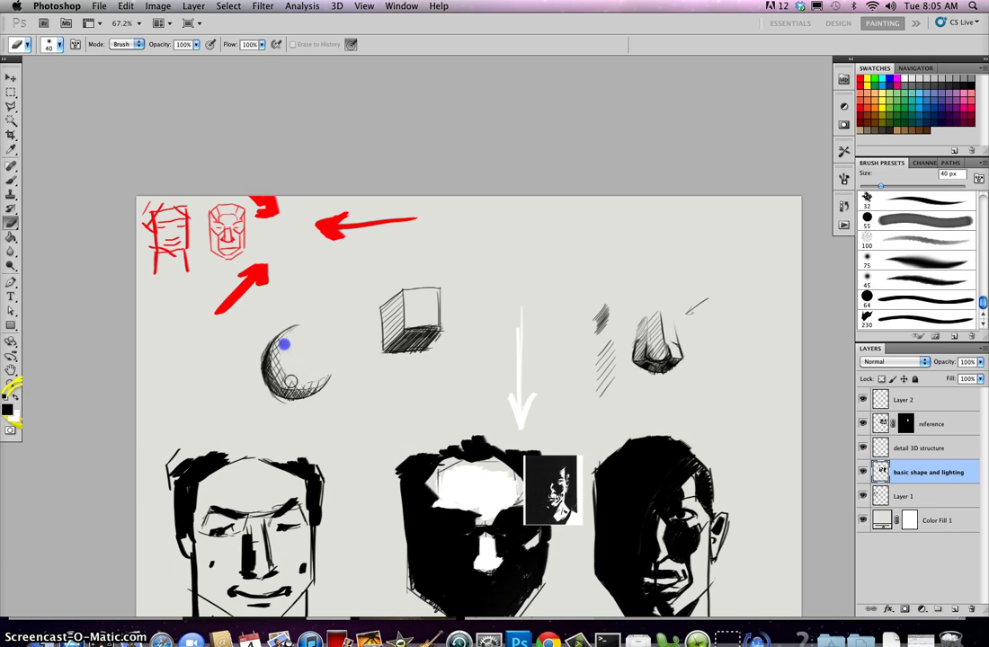
pyautogui.press('b')
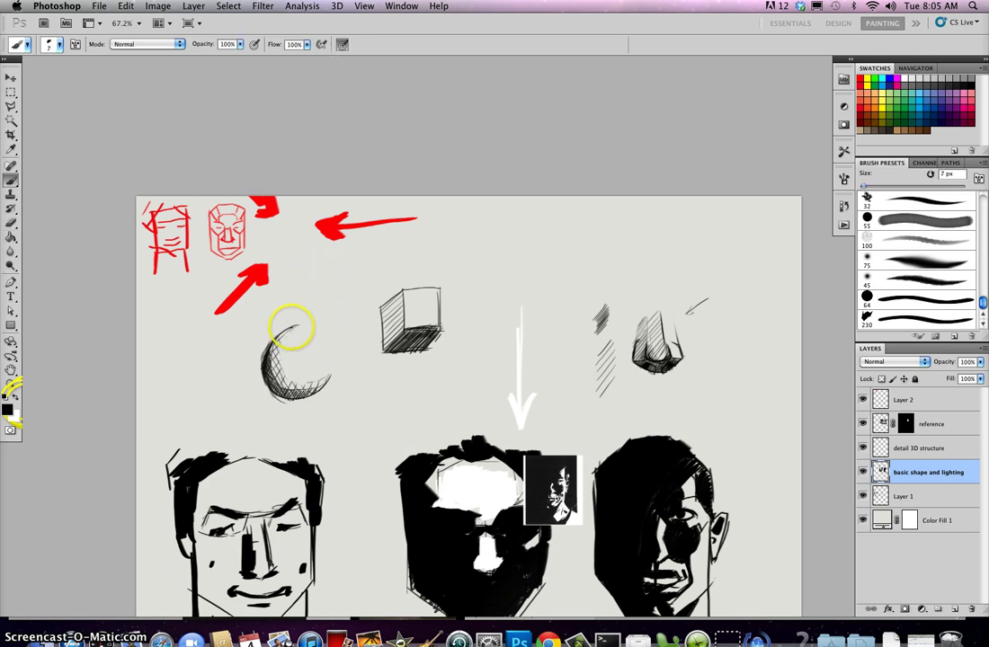
pyautogui.moveTo(326, 347)
pyautogui.mouseDown()
pyautogui.moveTo(299, 323)
pyautogui.moveTo(288, 329)
pyautogui.moveTo(312, 326)
pyautogui.moveTo(329, 359)
pyautogui.moveTo(340, 239)
pyautogui.moveTo(299, 312)
pyautogui.moveTo(298, 365)
pyautogui.moveTo(359, 329)
pyautogui.mouseUp()
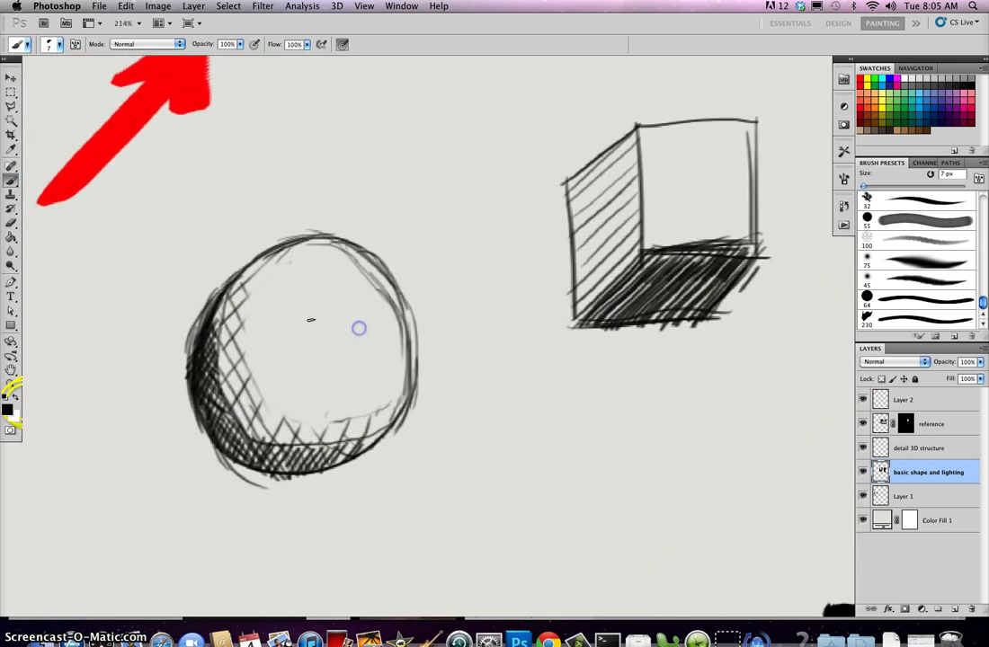
# Add sparse vertical and diagonal hatch strokes from the sphere's middle band into its light area for a softer transition
pyautogui.moveTo(253, 299)
pyautogui.mouseDown()
pyautogui.moveTo(250, 345)
pyautogui.moveTo(277, 406)
pyautogui.moveTo(329, 411)
pyautogui.mouseUp()
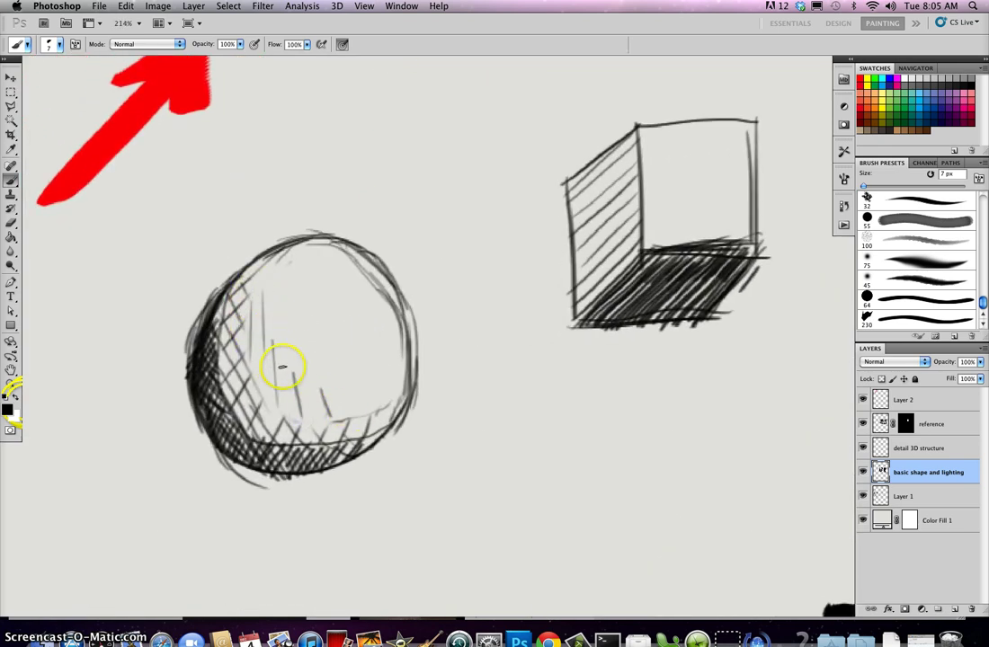
pyautogui.moveTo(265, 379)
pyautogui.mouseDown()
pyautogui.moveTo(307, 410)
pyautogui.moveTo(293, 413)
pyautogui.mouseUp()
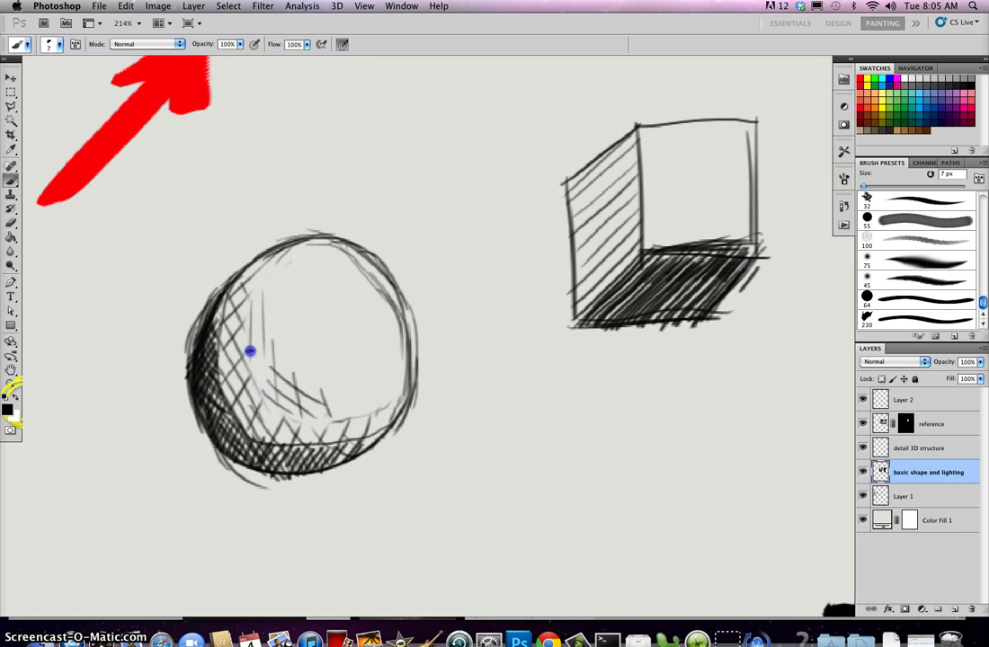
pyautogui.moveTo(250, 349); pyautogui.dragTo(274, 371)
pyautogui.moveTo(252, 315); pyautogui.dragTo(263, 328)
pyautogui.moveTo(267, 273); pyautogui.dragTo(279, 282)
pyautogui.moveTo(277, 258); pyautogui.dragTo(289, 267)
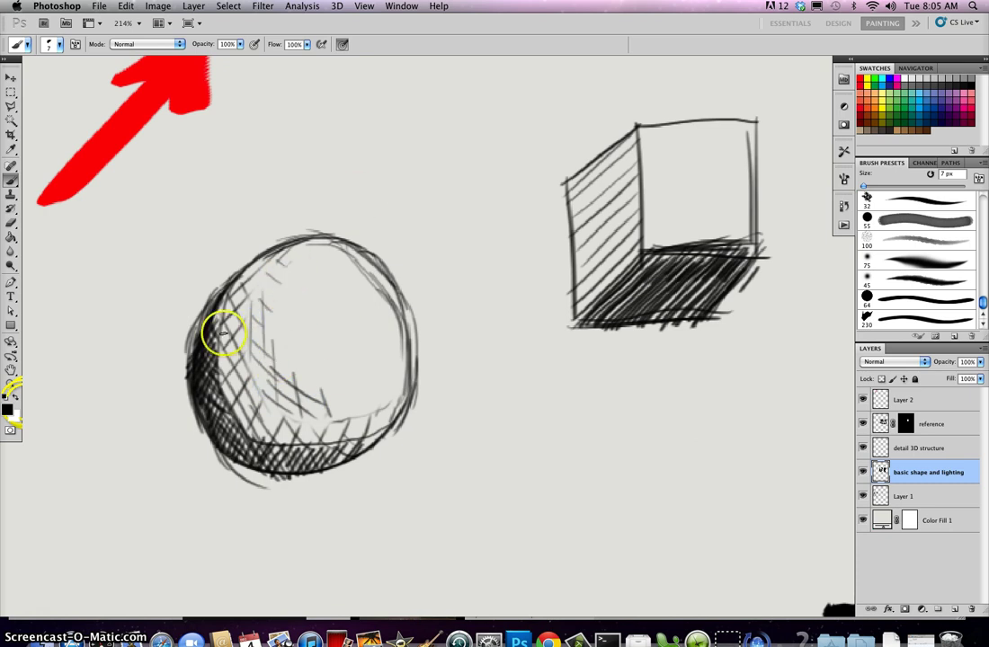
# Darken the sphere's middle and shadow bands with denser cross-hatching along the left and lower inner edge
pyautogui.moveTo(236, 286); pyautogui.dragTo(223, 347)
pyautogui.moveTo(253, 334)
pyautogui.mouseDown()
pyautogui.moveTo(236, 382)
pyautogui.moveTo(239, 426)
pyautogui.moveTo(258, 452)
pyautogui.mouseUp()
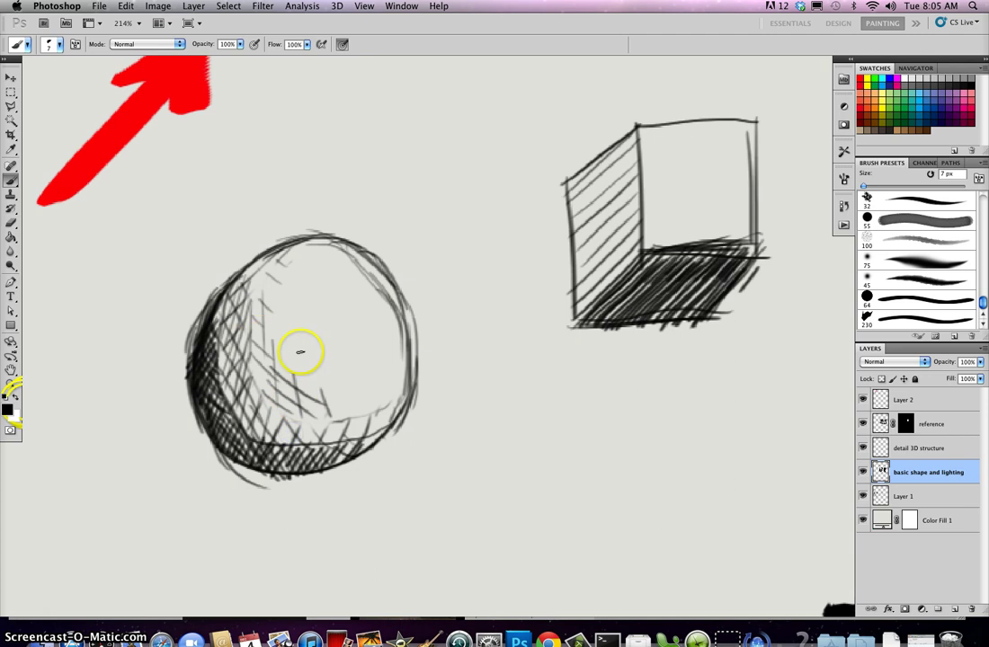
pyautogui.moveTo(223, 387)
pyautogui.mouseDown()
pyautogui.moveTo(236, 412)
pyautogui.moveTo(214, 331)
pyautogui.moveTo(258, 437)
pyautogui.mouseUp()
pyautogui.moveTo(239, 381); pyautogui.dragTo(307, 465)
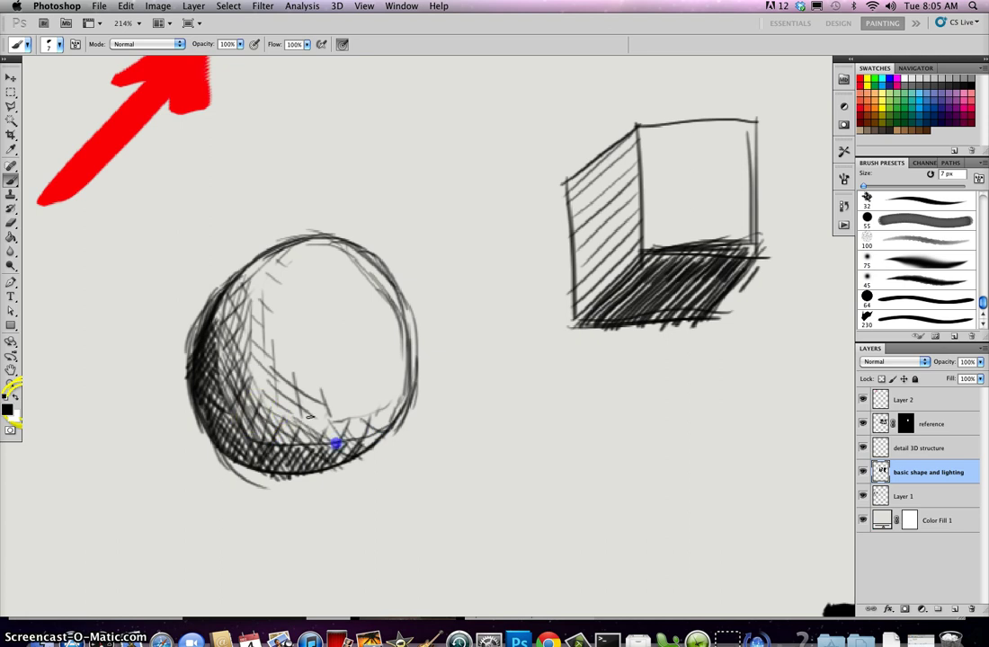
# Hatch the left side plane of the leftmost head with diagonal strokes from the temple down across the jaw and neck
pyautogui.moveTo(464, 327); pyautogui.dragTo(402, 320)
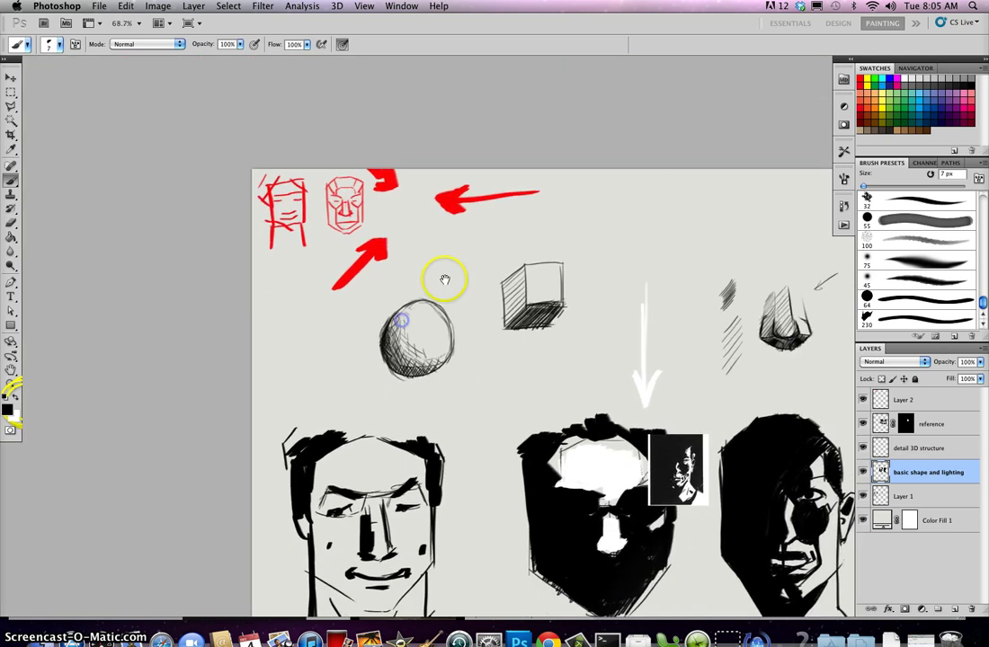
pyautogui.moveTo(369, 283); pyautogui.dragTo(253, 221)
pyautogui.moveTo(439, 353); pyautogui.dragTo(437, 323)
pyautogui.moveTo(203, 462); pyautogui.dragTo(329, 368)
pyautogui.scroll(-10, 329, 369)
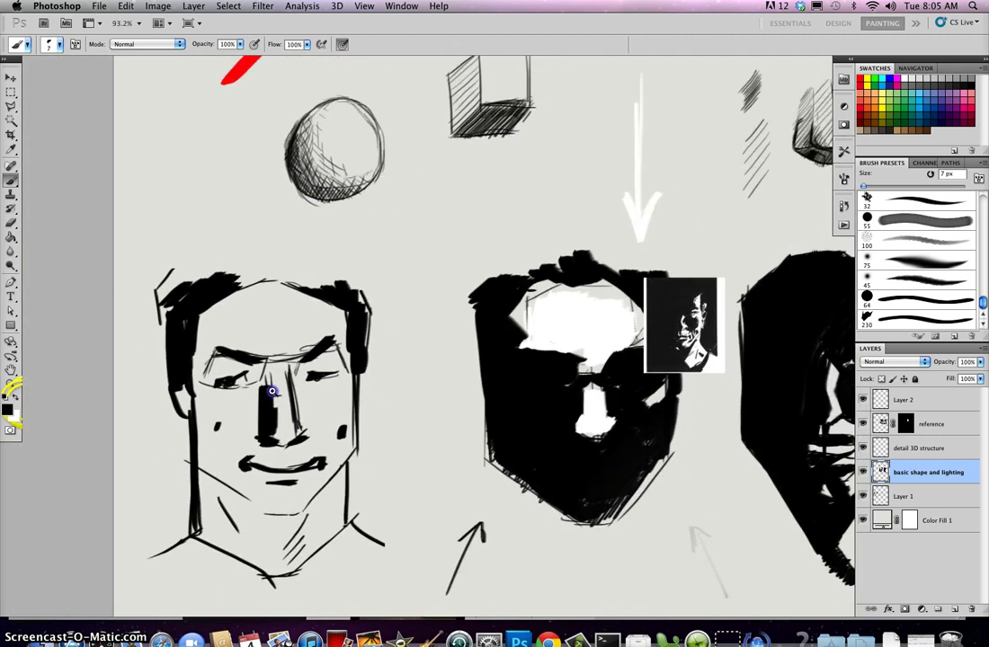
pyautogui.scroll(-3, 256, 396)
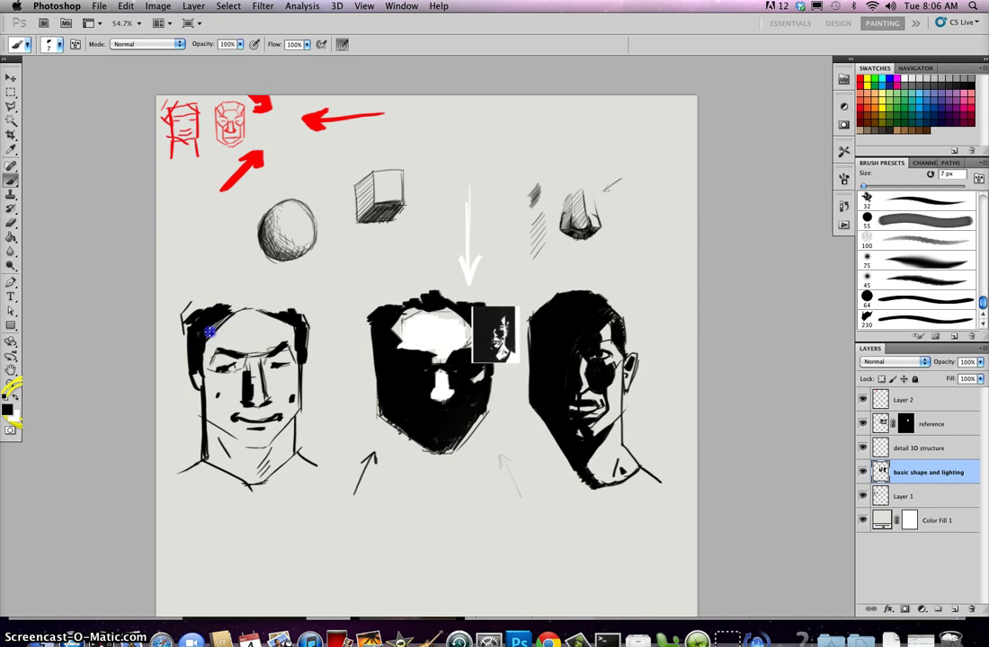
pyautogui.moveTo(214, 343)
pyautogui.mouseDown()
pyautogui.moveTo(203, 385)
pyautogui.moveTo(213, 375)
pyautogui.moveTo(207, 413)
pyautogui.mouseUp()
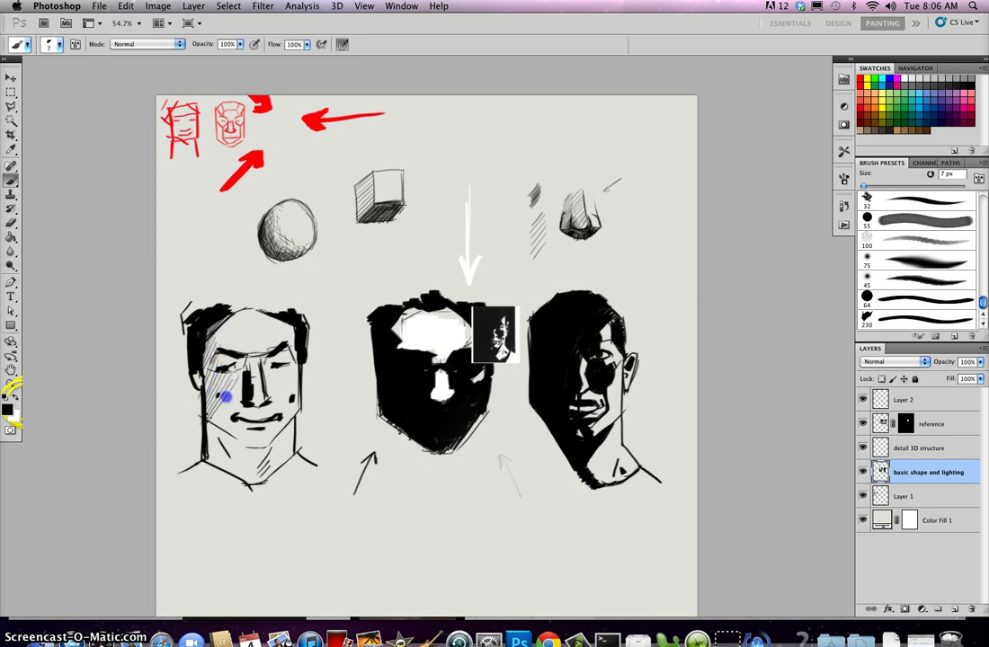
pyautogui.moveTo(237, 378)
pyautogui.mouseDown()
pyautogui.moveTo(208, 427)
pyautogui.moveTo(220, 462)
pyautogui.mouseUp()
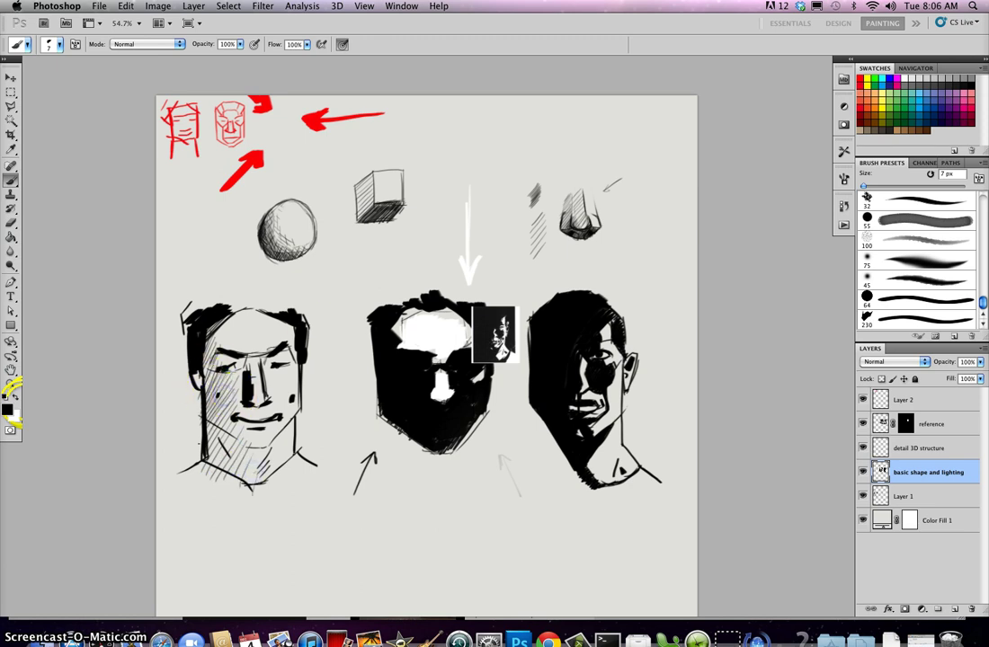
# Cross-hatch the leftmost head's neck and build up a darker shadow beneath its jaw and chin
pyautogui.moveTo(217, 474); pyautogui.dragTo(205, 454)
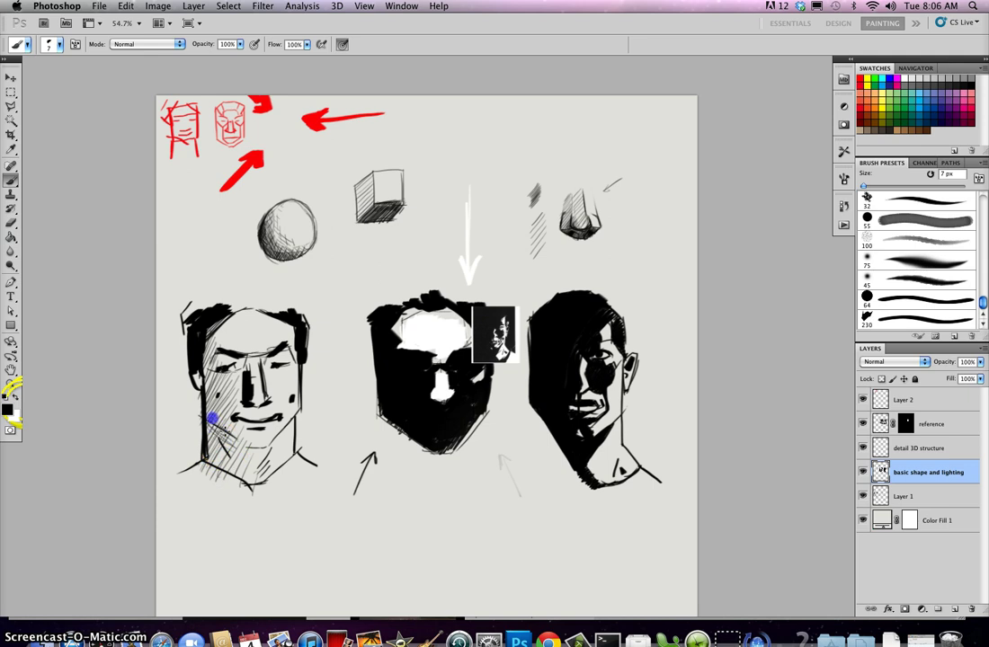
pyautogui.moveTo(205, 425); pyautogui.dragTo(234, 460)
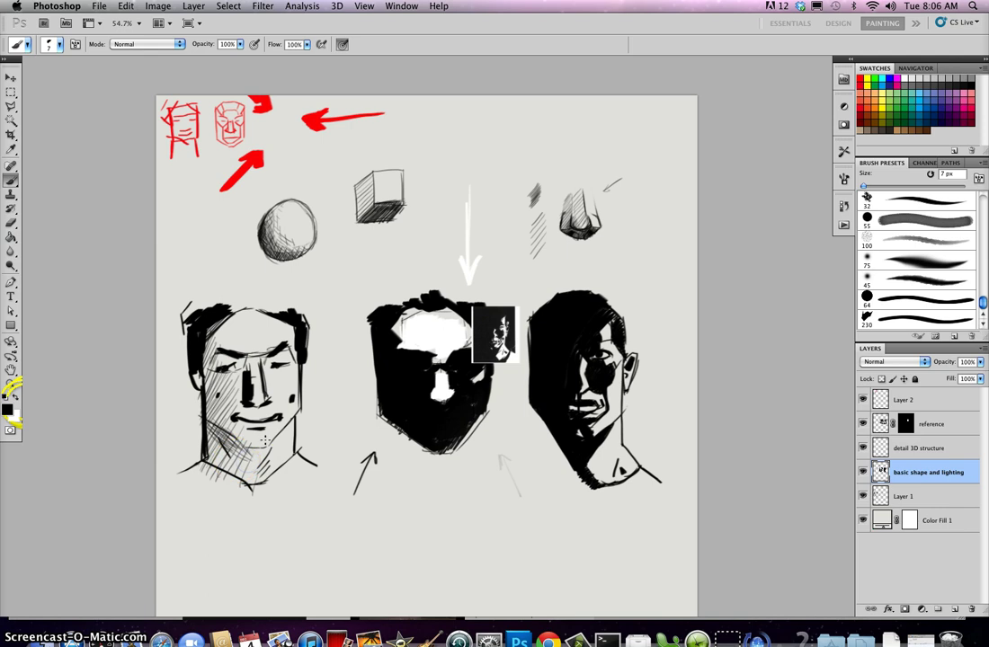
pyautogui.moveTo(212, 422); pyautogui.dragTo(239, 459)
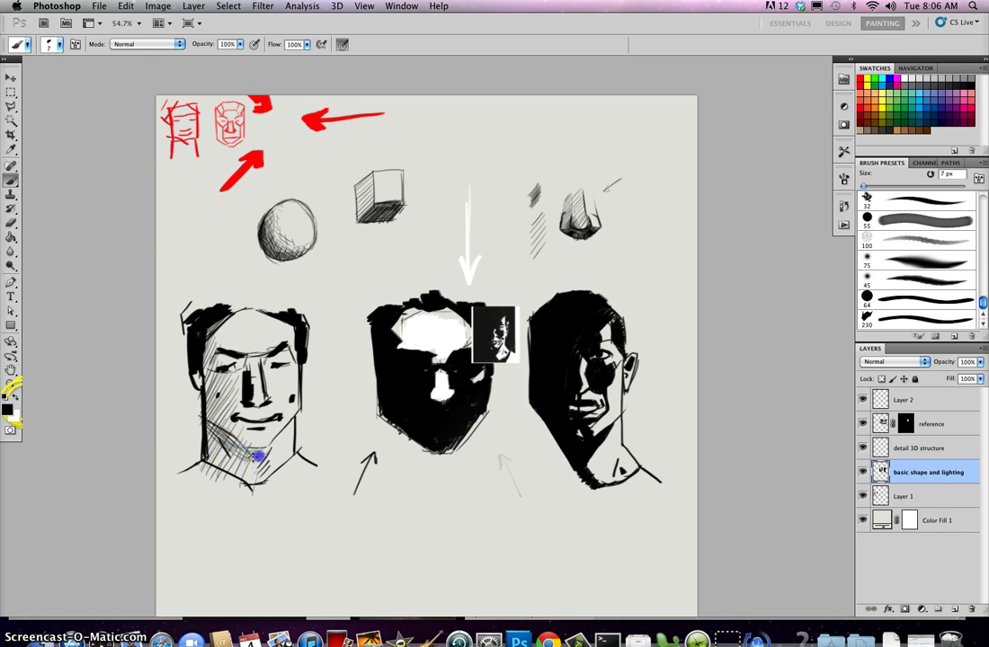
pyautogui.moveTo(247, 450); pyautogui.dragTo(208, 424)
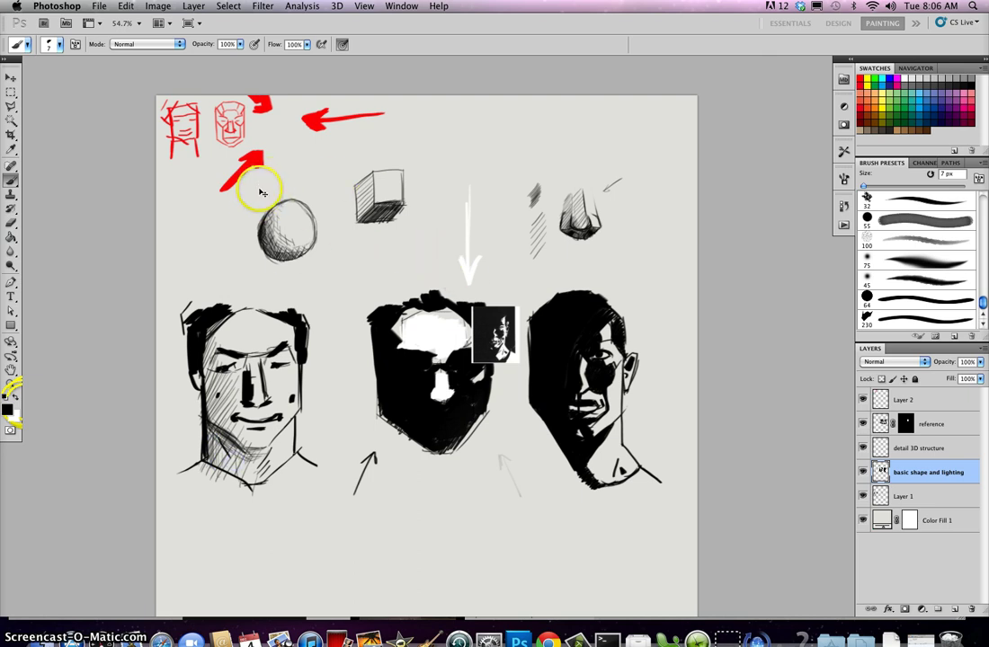
pyautogui.moveTo(261, 193); pyautogui.dragTo(280, 190)
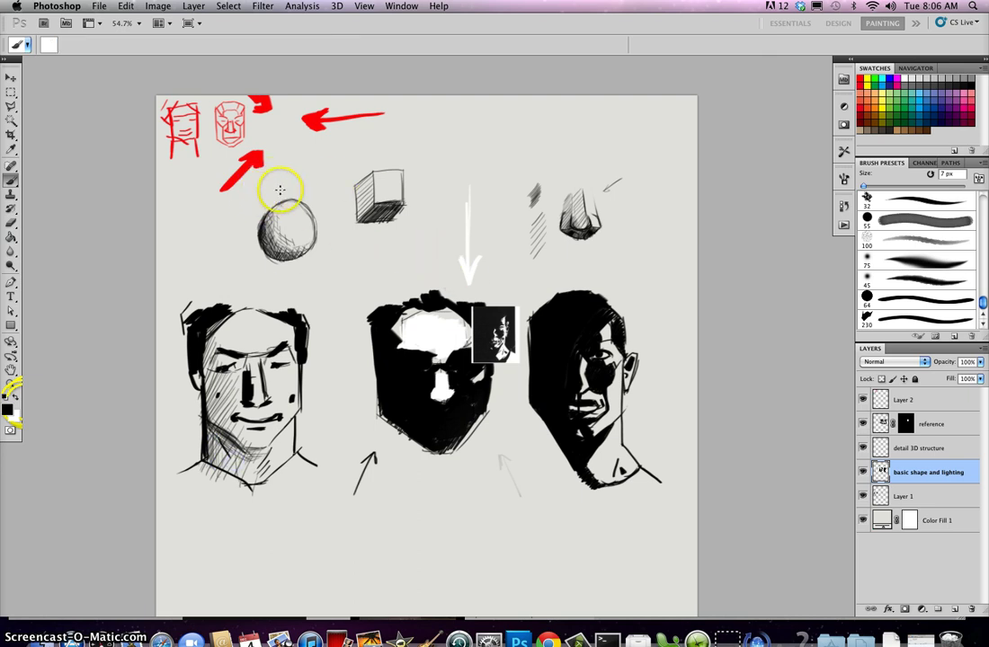
pyautogui.click(730, 637)
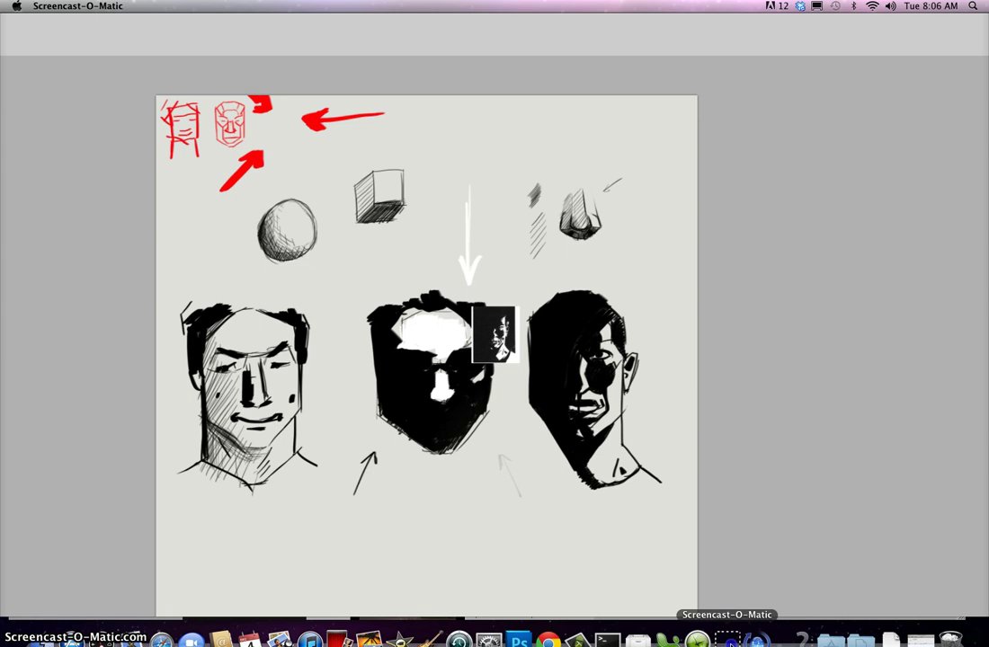